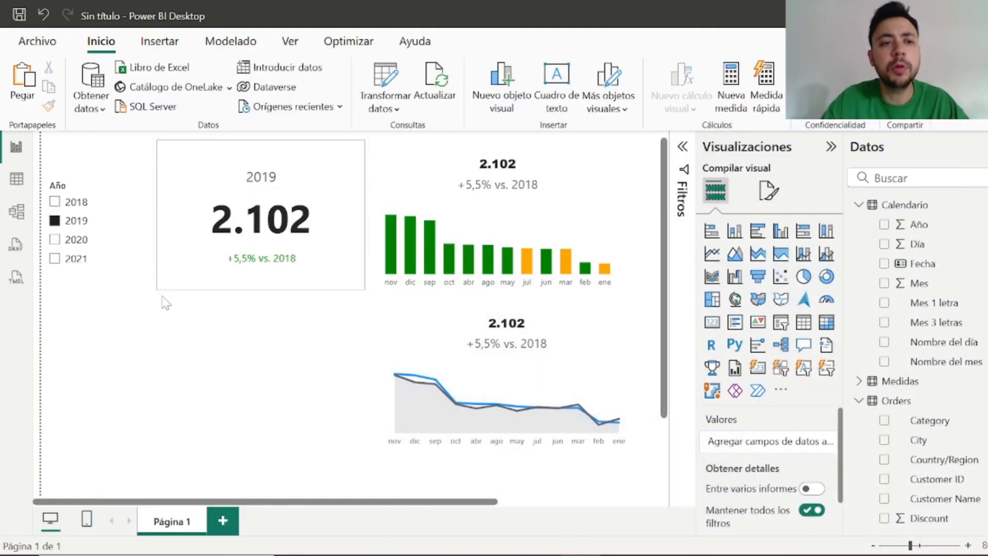
Review the DAX query that defines the report's measures from its beginning, and return to the report page
{"action": "left_click", "coordinate": [18, 247]}
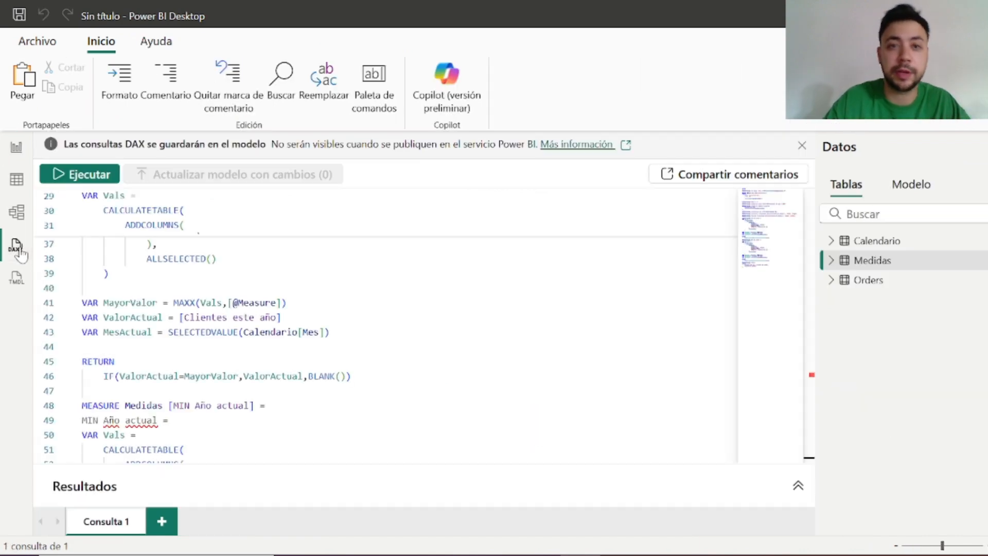
{"action": "scroll", "coordinate": [386, 328], "scroll_direction": "up", "scroll_amount": 5}
{"action": "scroll", "coordinate": [386, 327], "scroll_direction": "up", "scroll_amount": 5}
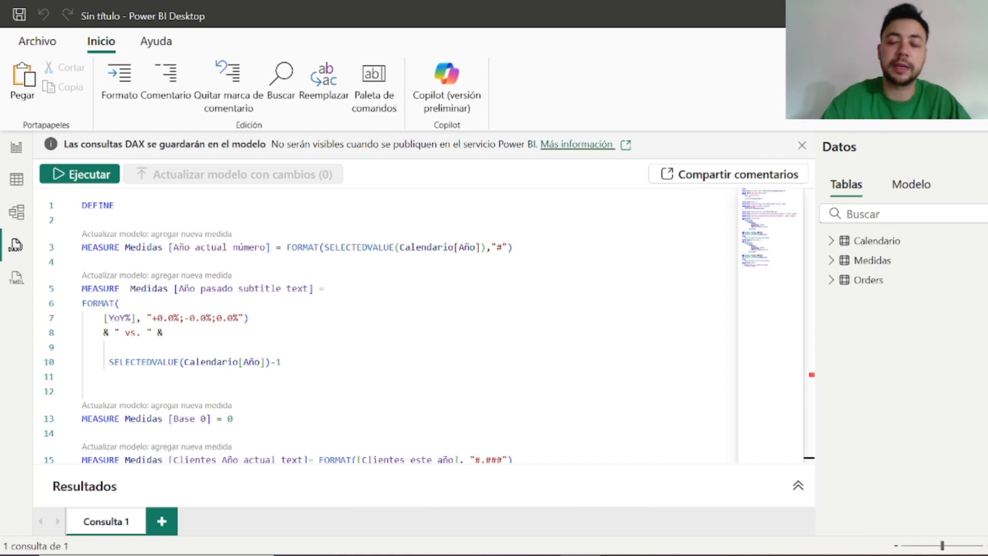
{"action": "left_click", "coordinate": [17, 154]}
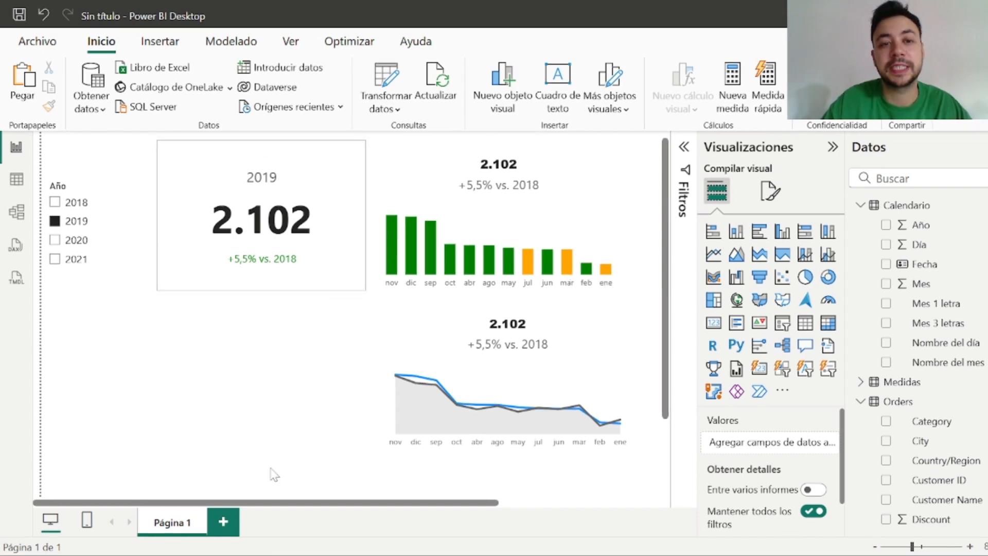
Select the large customer card together with the Año slicer and copy both to a new page named KPI Basico
{"action": "left_click", "coordinate": [293, 198]}
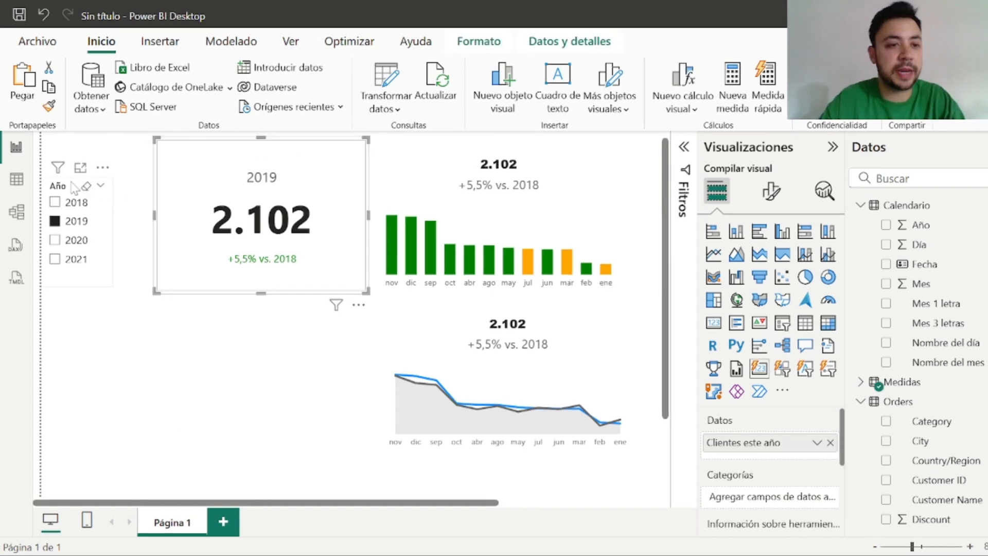
{"action": "left_click", "coordinate": [87, 191], "text": "ctrl"}
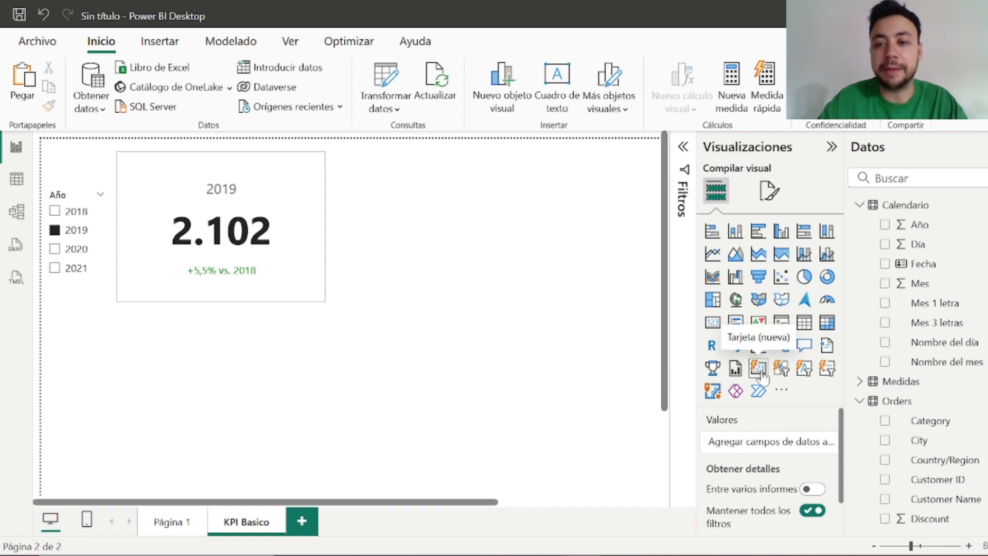
Insert a Tarjeta (nueva) visual beside the existing card and fill it with the Clientes este año measure
{"action": "left_click", "coordinate": [762, 376]}
{"action": "left_click_drag", "start_coordinate": [218, 373], "coordinate": [448, 205]}
{"action": "left_click", "coordinate": [249, 239]}
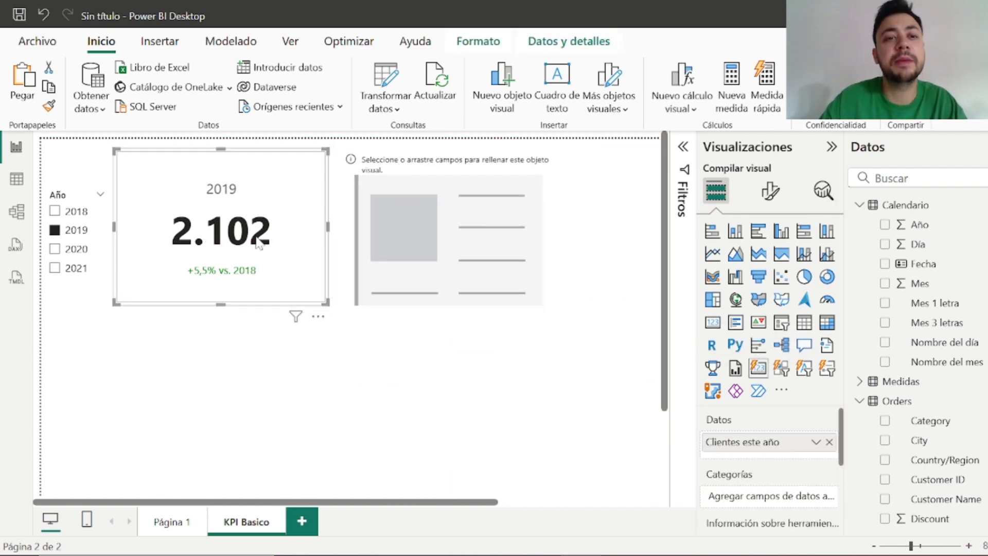
{"action": "left_click", "coordinate": [368, 238]}
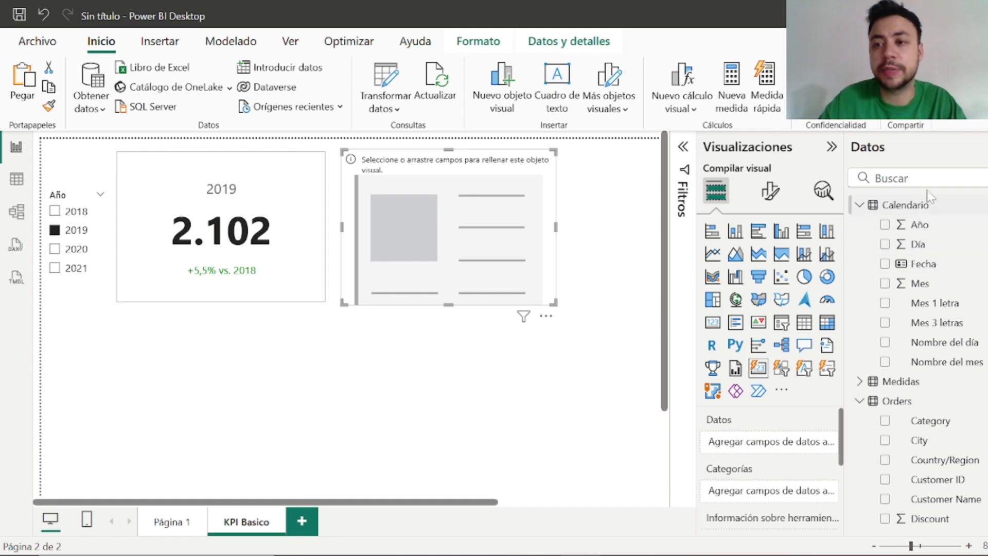
{"action": "left_click", "coordinate": [860, 208]}
{"action": "left_click_drag", "start_coordinate": [947, 342], "coordinate": [503, 241]}
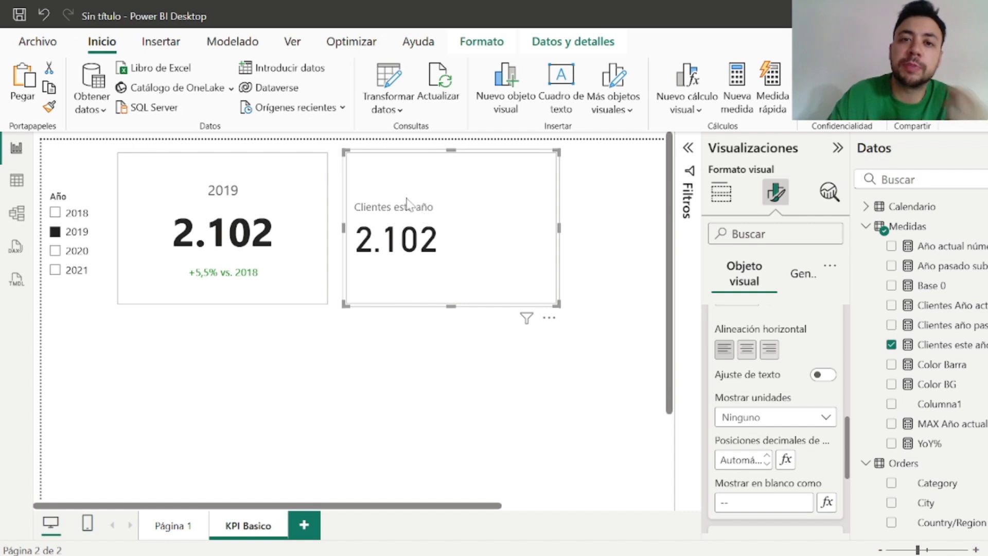
Compare both cards while switching the Año slicer between 2019, 2020 and 2021, ending on 2019
{"action": "left_click", "coordinate": [64, 251]}
{"action": "left_click", "coordinate": [75, 232]}
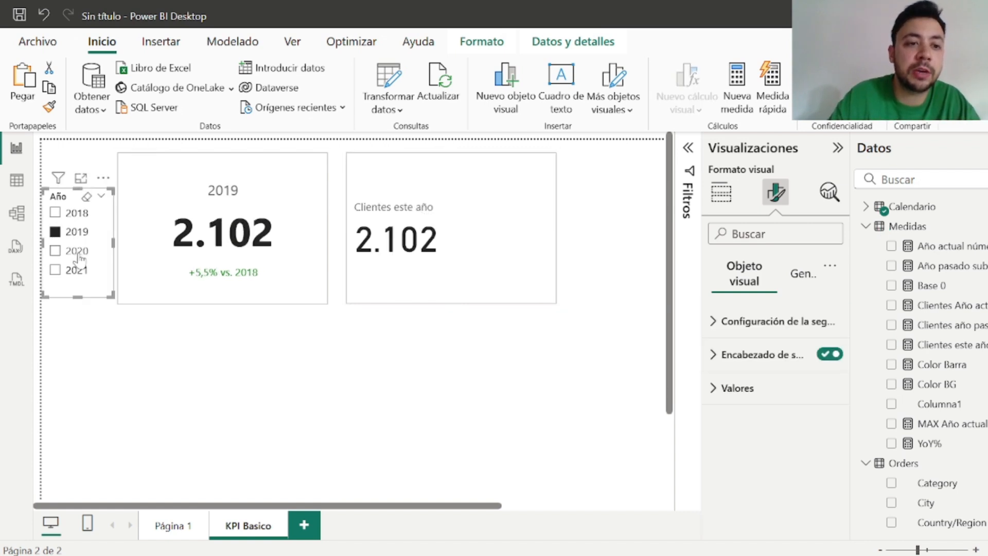
{"action": "left_click", "coordinate": [77, 251]}
{"action": "left_click", "coordinate": [80, 232]}
{"action": "left_click", "coordinate": [77, 271]}
{"action": "left_click", "coordinate": [77, 251]}
{"action": "left_click", "coordinate": [77, 231]}
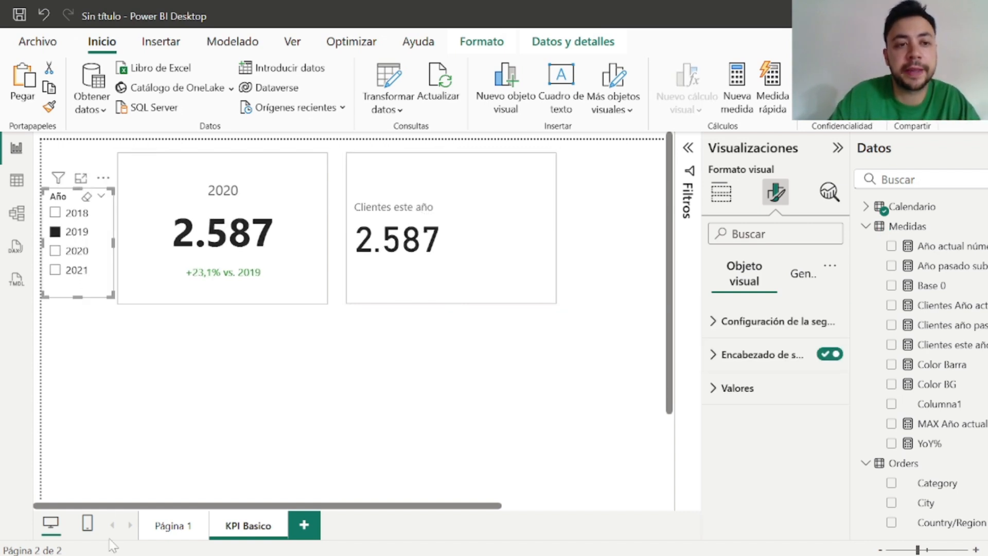
Open the label settings of the new card's callout value and replace the label text with the placeholder "lsdjsdjlasidjsa"
{"action": "left_click", "coordinate": [442, 221]}
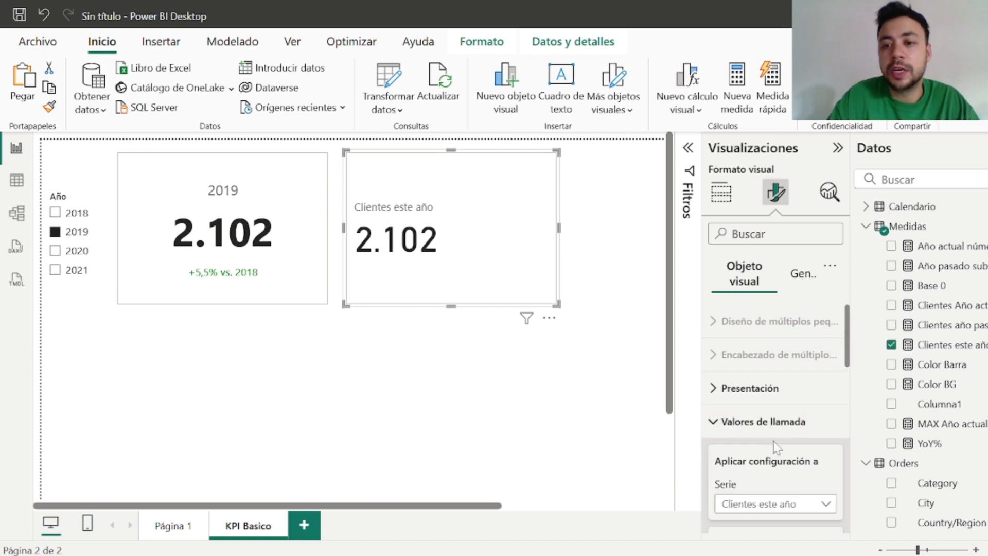
{"action": "scroll", "coordinate": [778, 447], "scroll_direction": "down", "scroll_amount": 2}
{"action": "scroll", "coordinate": [774, 350], "scroll_direction": "down", "scroll_amount": 5}
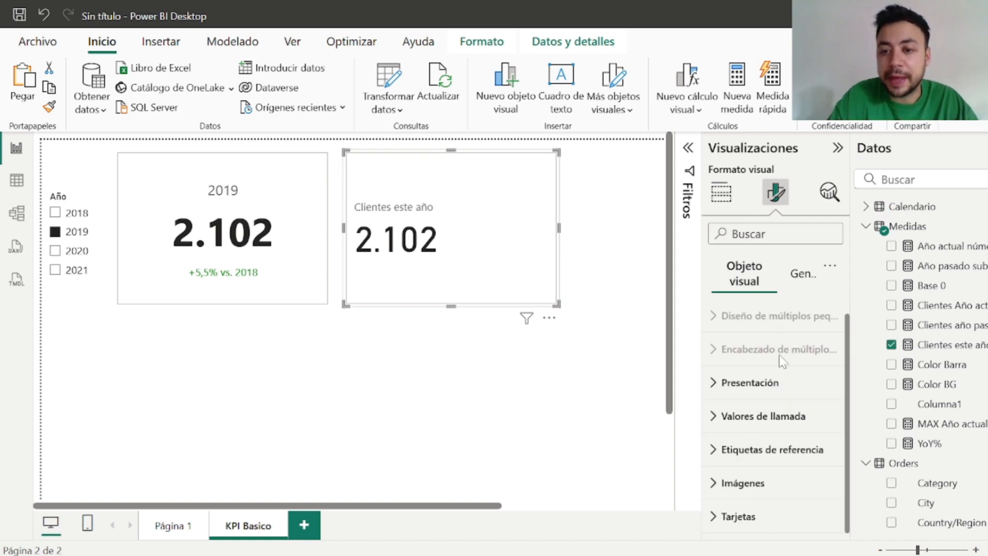
{"action": "left_click", "coordinate": [823, 372]}
{"action": "left_click", "coordinate": [807, 372]}
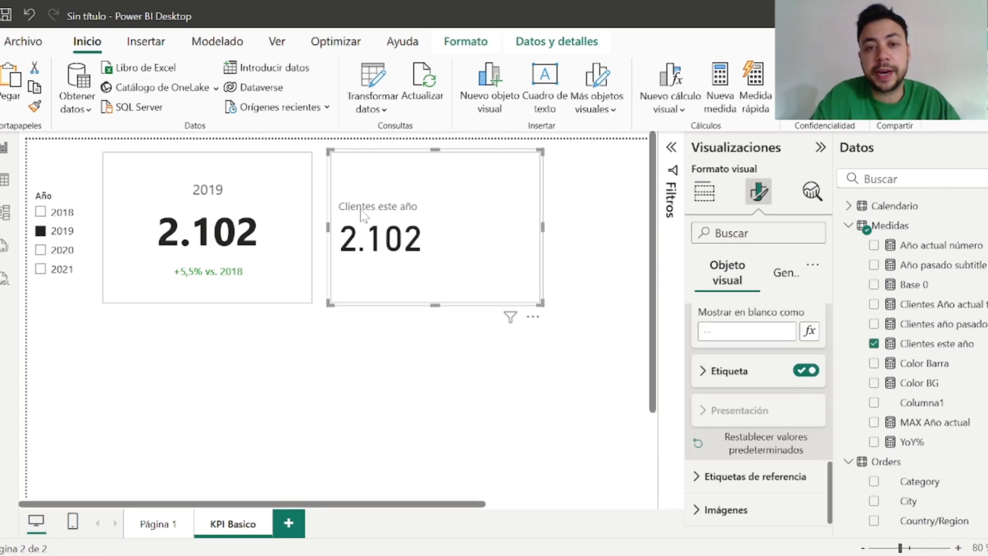
{"action": "left_click", "coordinate": [730, 372]}
{"action": "scroll", "coordinate": [757, 437], "scroll_direction": "down", "scroll_amount": 2}
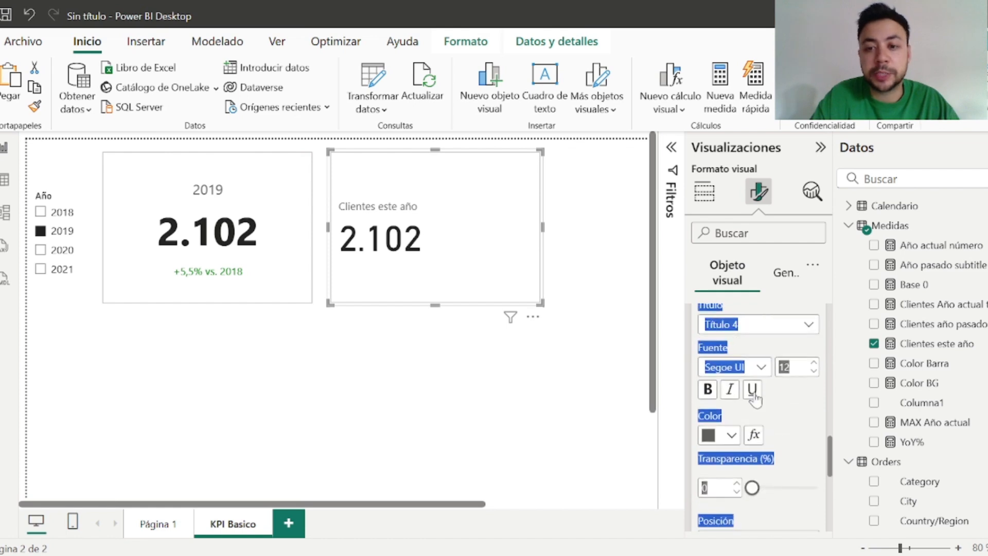
{"action": "scroll", "coordinate": [756, 438], "scroll_direction": "up", "scroll_amount": 2}
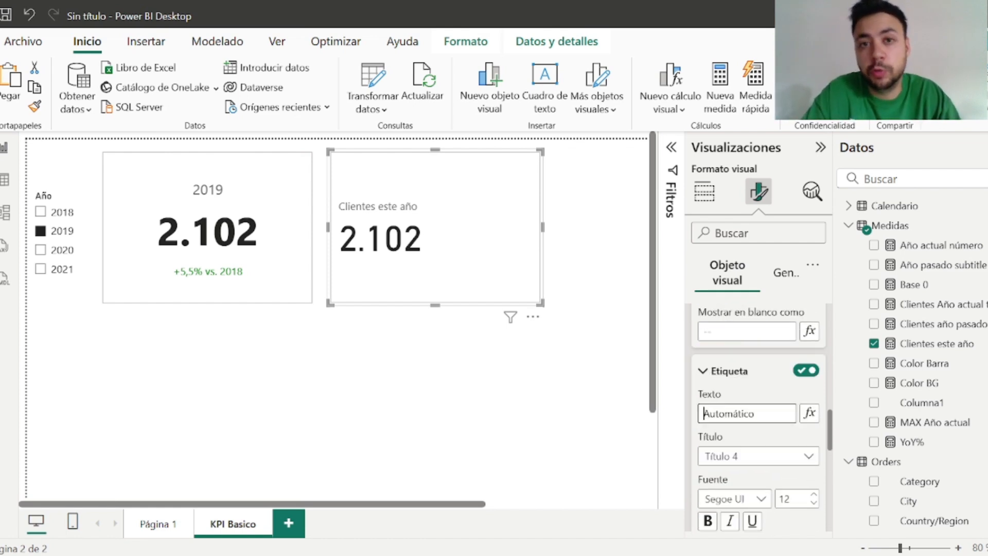
{"action": "type", "text": "lsdjsdjlasidjsa"}
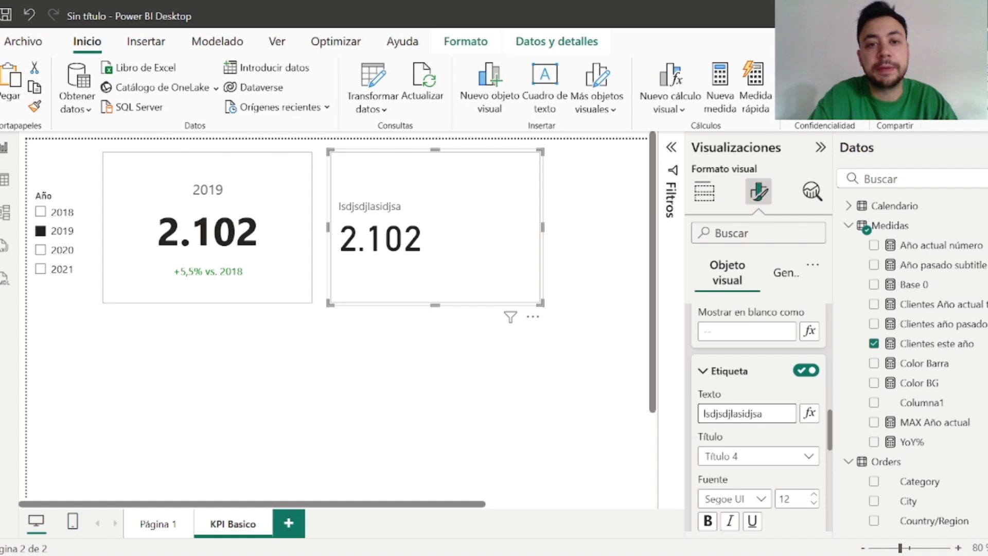
Base the new card's label text on the field value of the Año actual número measure
{"action": "left_click", "coordinate": [809, 414]}
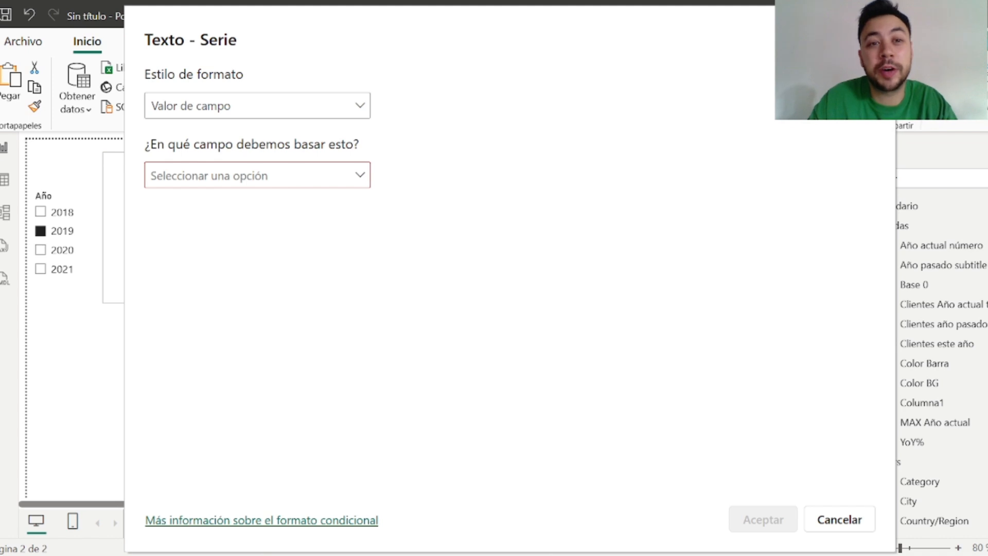
{"action": "left_click", "coordinate": [315, 176]}
{"action": "left_click", "coordinate": [180, 307]}
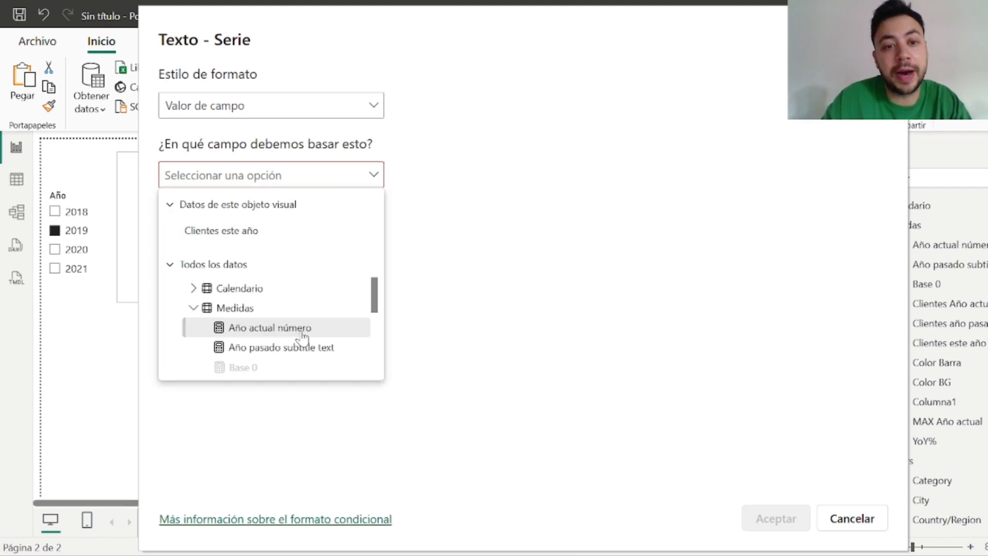
{"action": "left_click", "coordinate": [302, 330]}
{"action": "left_click", "coordinate": [775, 519]}
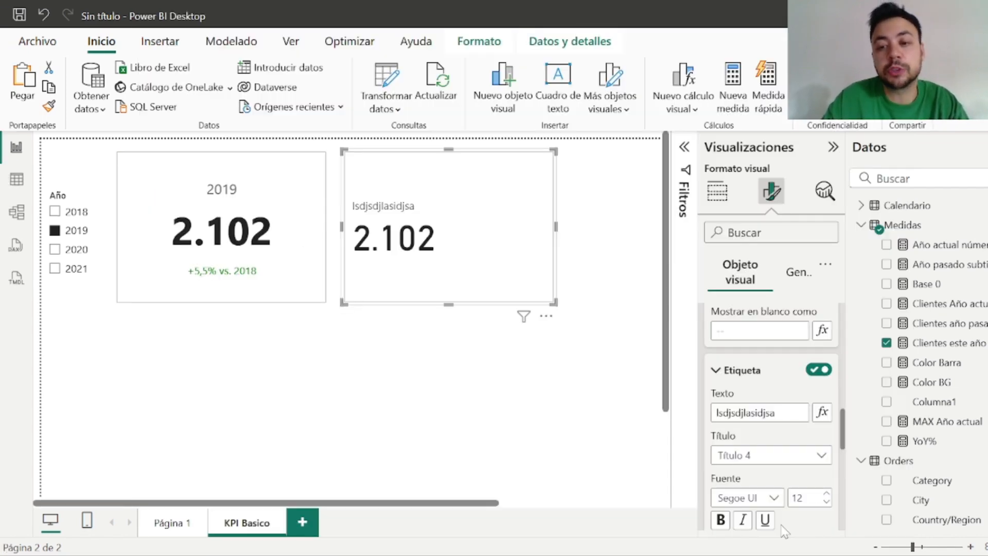
Check the new card's dynamic label by switching the Año slicer between 2020 and 2019, ending on 2020
{"action": "left_click", "coordinate": [72, 249]}
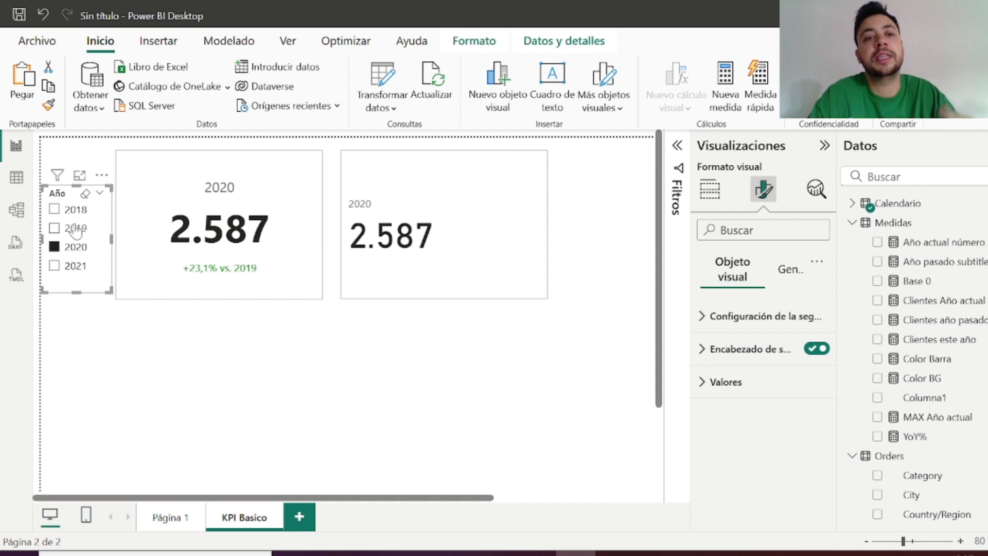
{"action": "left_click", "coordinate": [76, 228]}
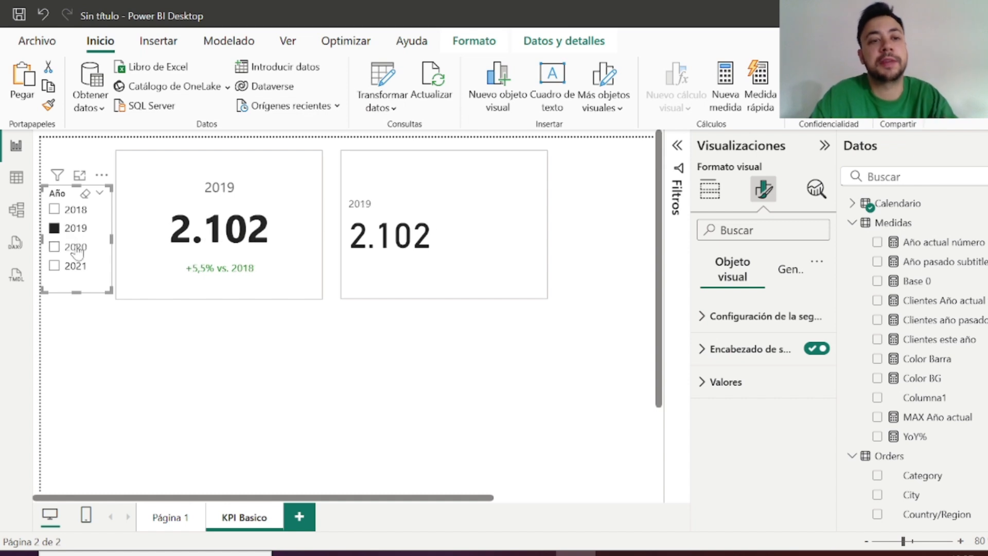
{"action": "left_click", "coordinate": [72, 247]}
Examine the formula of the Año actual número measure, especially its FORMAT and SELECTEDVALUE parts
{"action": "left_click", "coordinate": [463, 257]}
{"action": "left_click", "coordinate": [958, 246]}
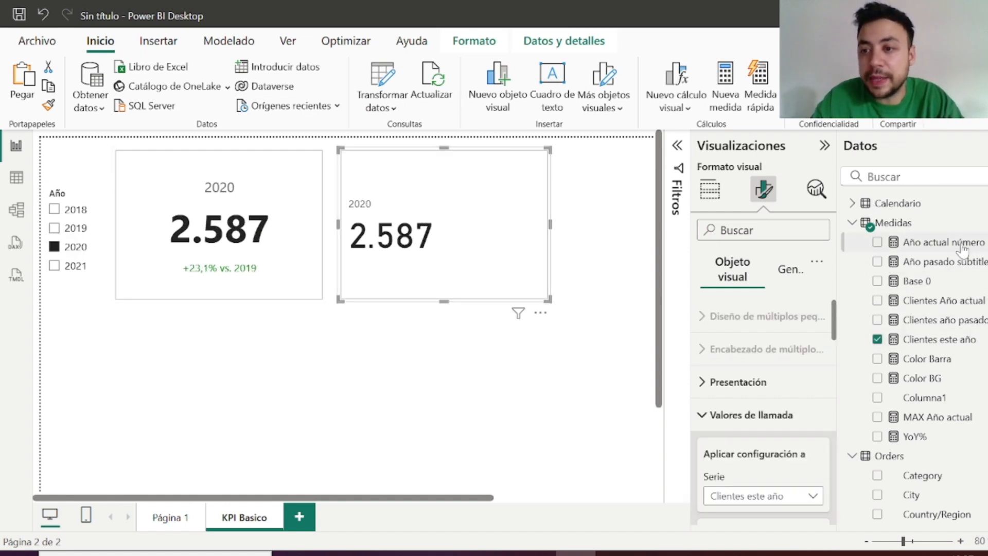
{"action": "left_click_drag", "start_coordinate": [221, 143], "coordinate": [436, 143]}
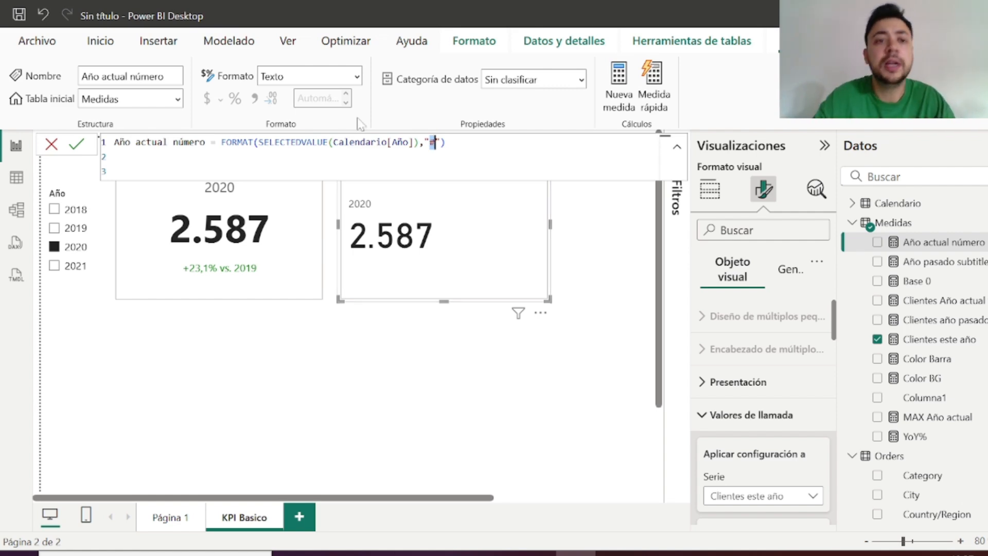
{"action": "key", "text": "Return"}
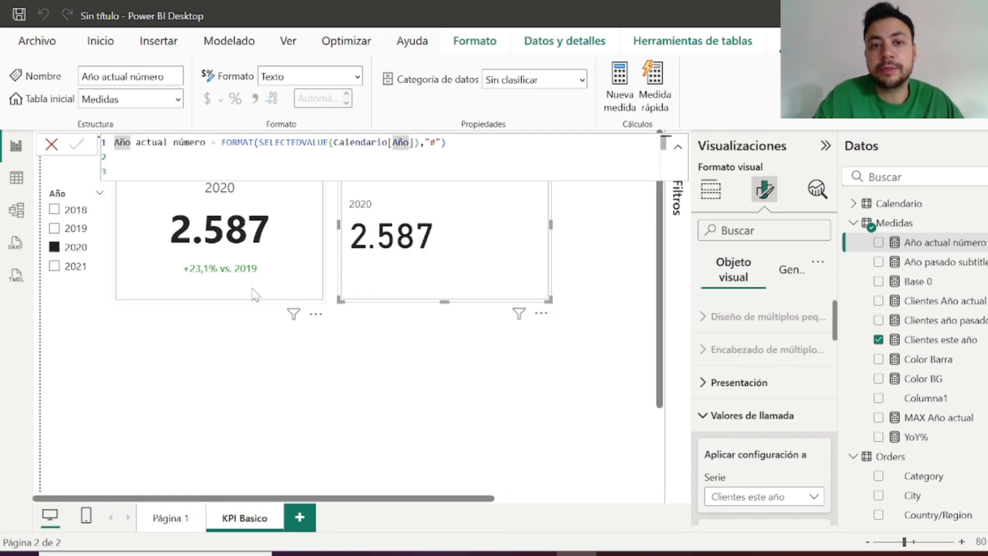
Examine the Año pasado subtitle text formula, including the YoY% value, its format string and the previous-year expression
{"action": "left_click", "coordinate": [205, 286]}
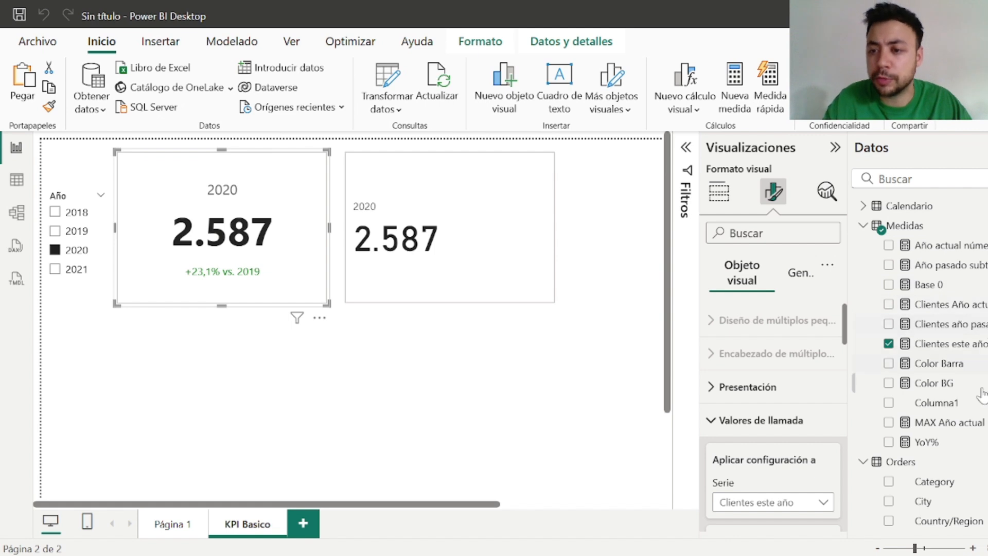
{"action": "left_click", "coordinate": [974, 267]}
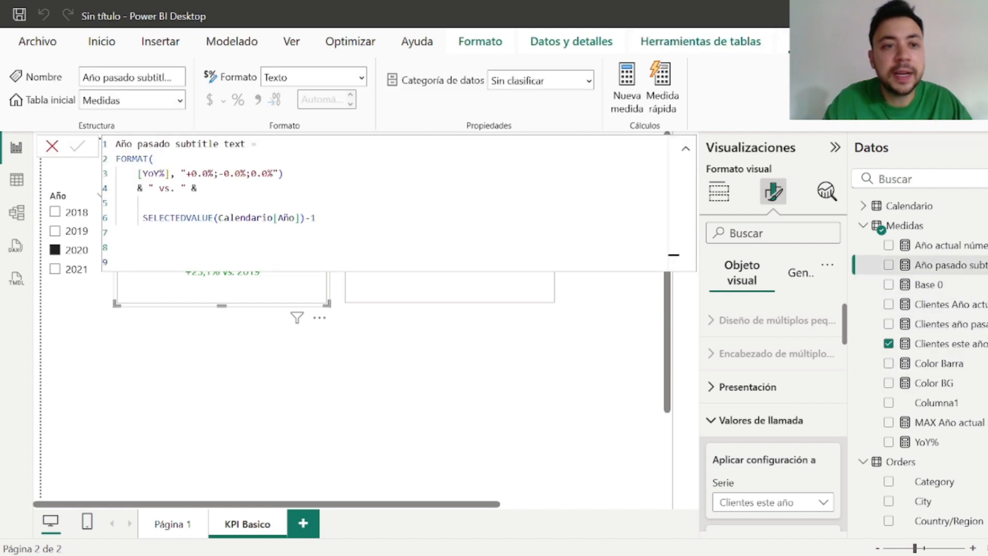
{"action": "left_click_drag", "start_coordinate": [115, 158], "coordinate": [159, 173]}
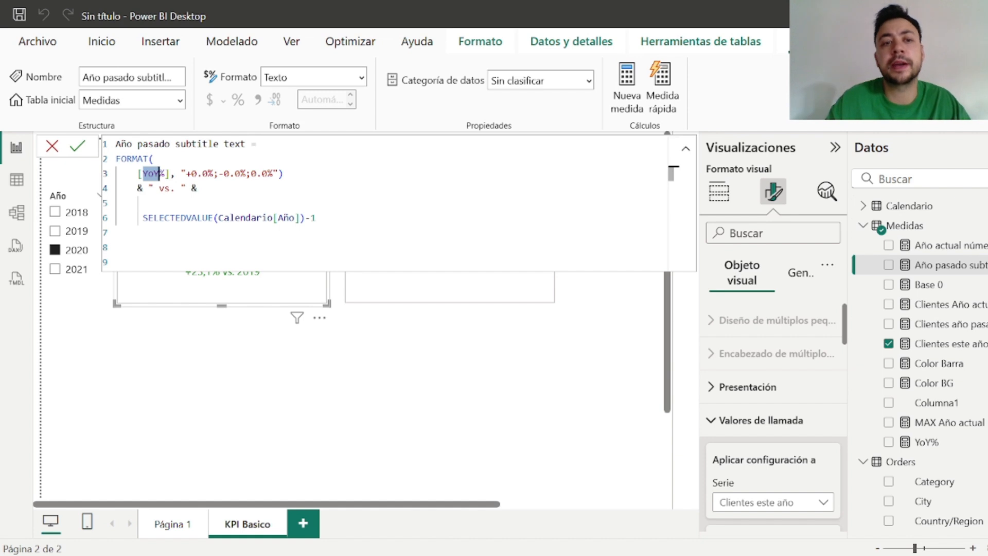
{"action": "left_click_drag", "start_coordinate": [182, 174], "coordinate": [197, 188]}
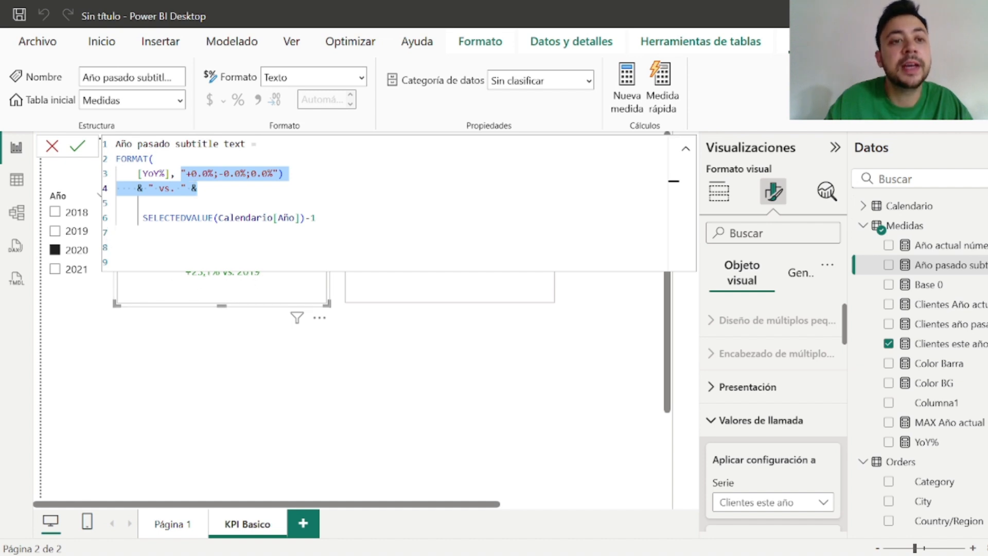
{"action": "left_click_drag", "start_coordinate": [142, 218], "coordinate": [262, 217]}
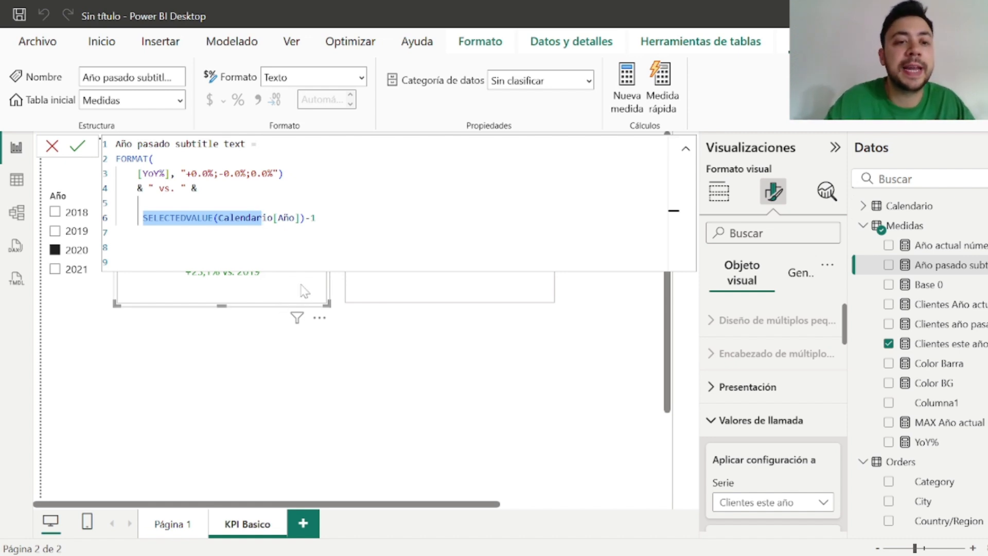
Move the original card slightly lower on the page and place the new card directly beside it, aligned with it
{"action": "left_click_drag", "start_coordinate": [303, 287], "coordinate": [302, 320]}
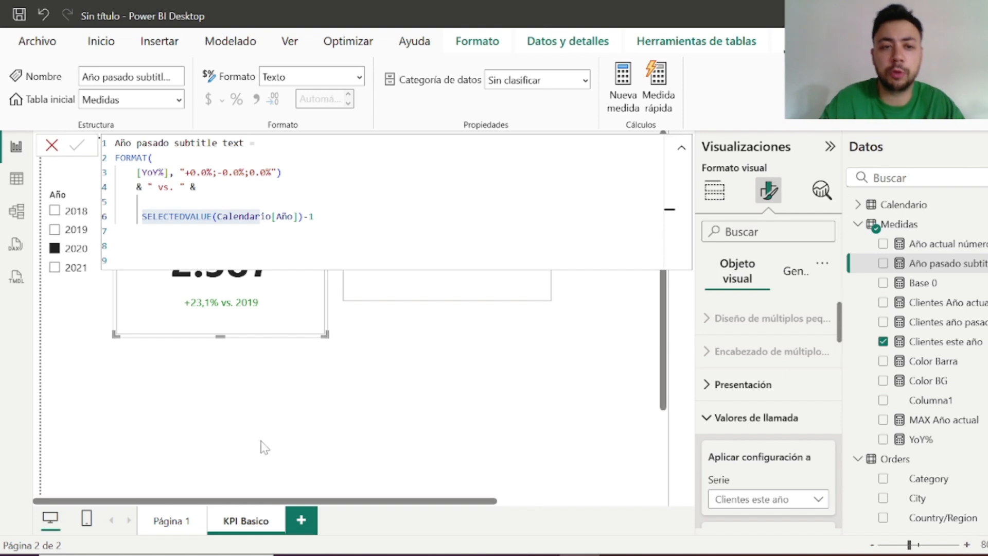
{"action": "left_click", "coordinate": [261, 348]}
{"action": "left_click", "coordinate": [444, 316]}
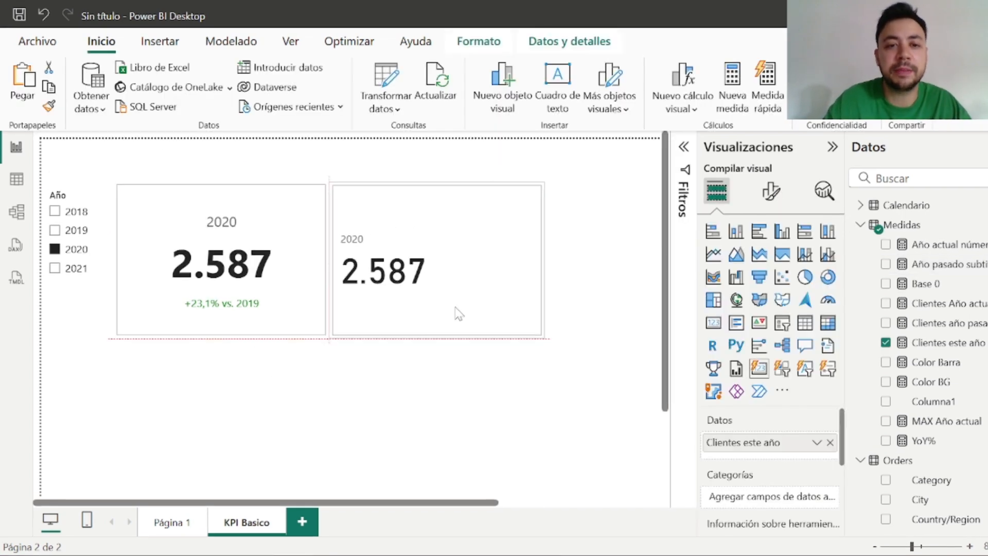
Add the Año pasado subtitle text measure as a reference label on the new card
{"action": "left_click", "coordinate": [771, 192]}
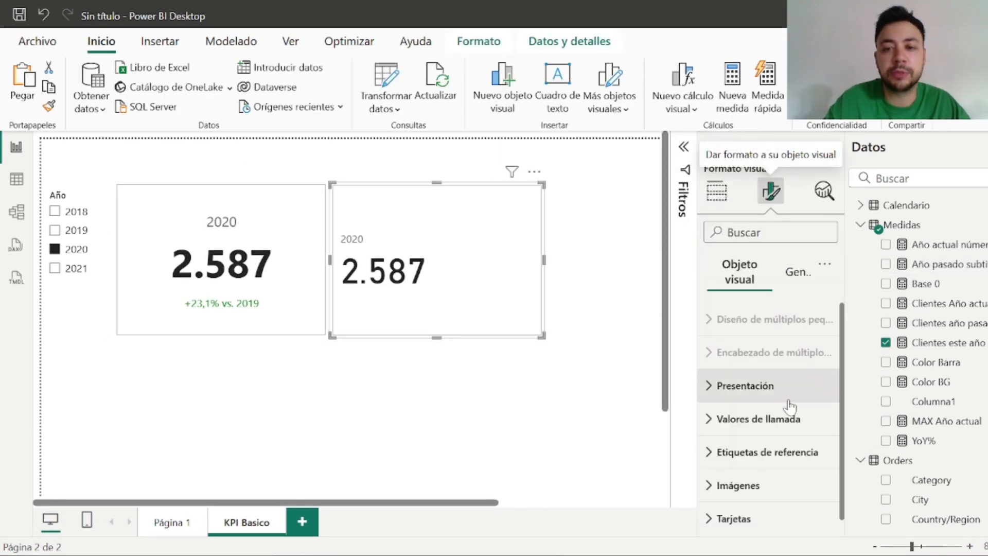
{"action": "left_click", "coordinate": [795, 450]}
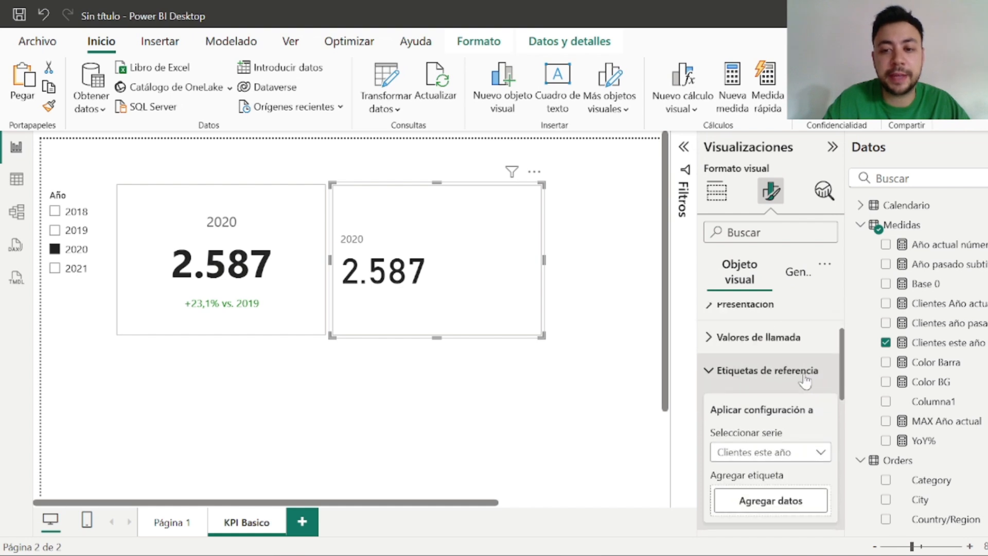
{"action": "scroll", "coordinate": [806, 381], "scroll_direction": "down", "scroll_amount": 2}
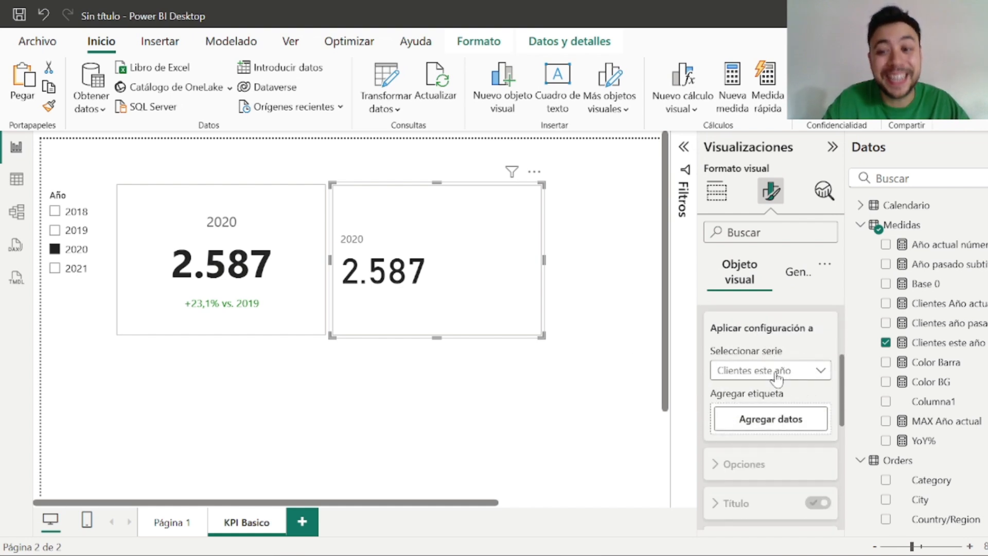
{"action": "left_click", "coordinate": [781, 420]}
{"action": "type", "text": "subt"}
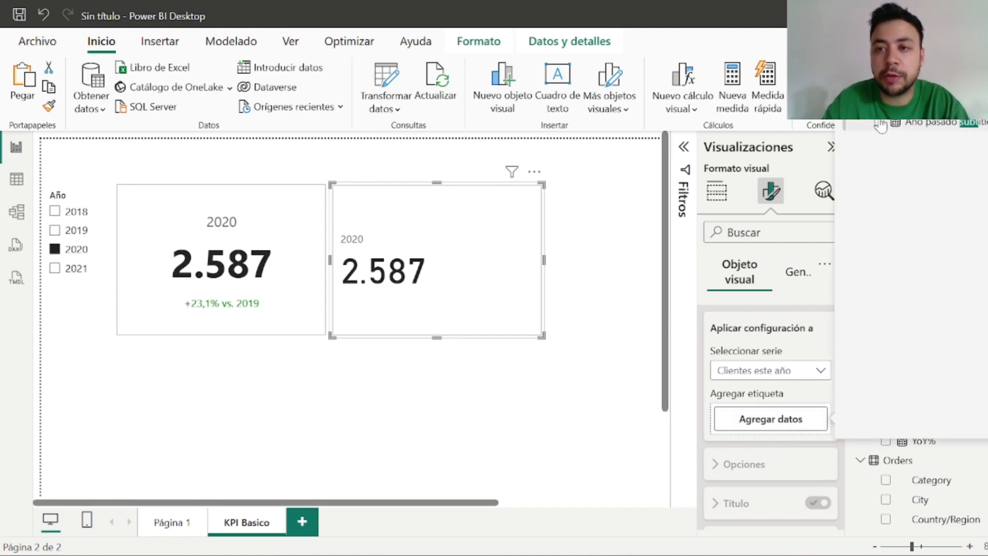
{"action": "left_click", "coordinate": [881, 126]}
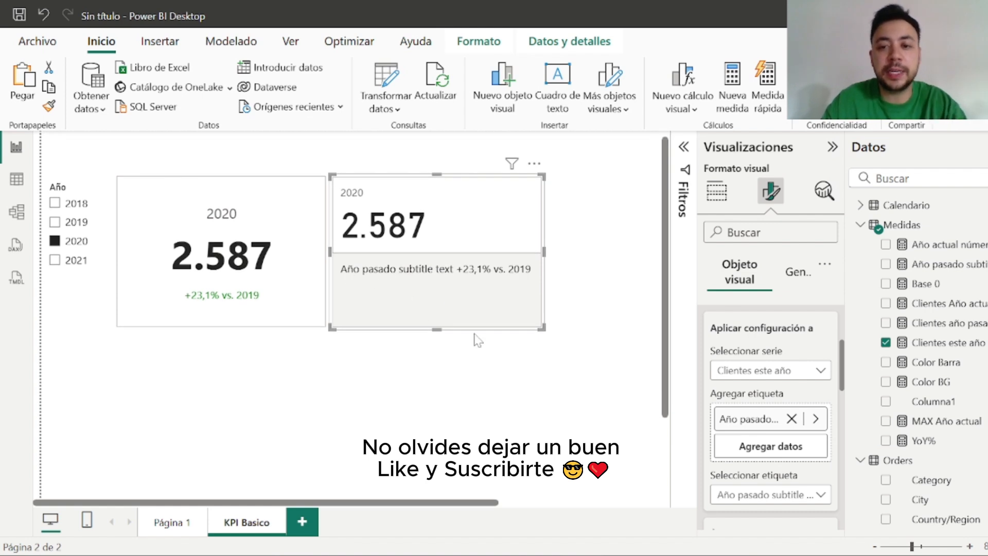
Turn off the title of the Año pasado subtitle text reference label, keeping its value turned on
{"action": "scroll", "coordinate": [847, 399], "scroll_direction": "down", "scroll_amount": 5}
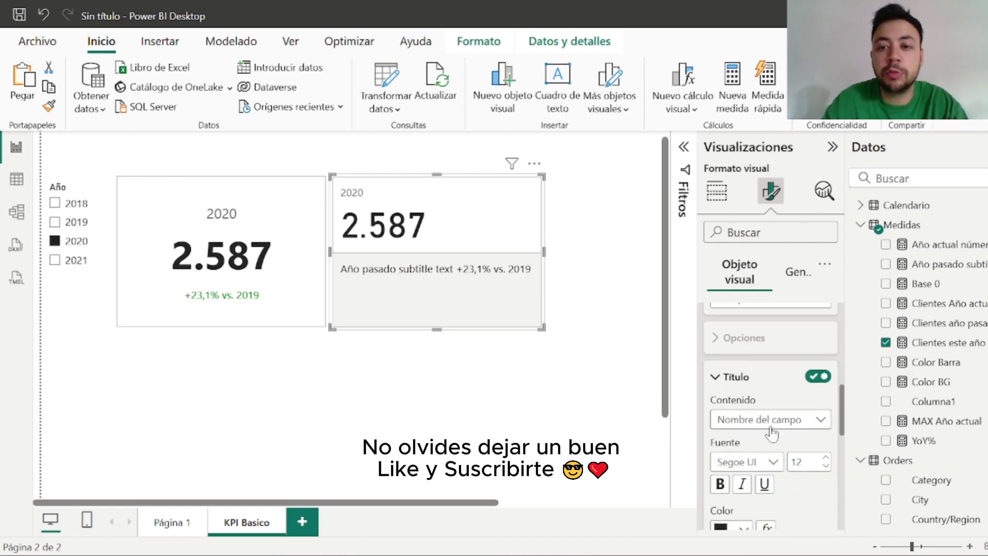
{"action": "left_click", "coordinate": [818, 376]}
{"action": "scroll", "coordinate": [819, 383], "scroll_direction": "down", "scroll_amount": 3}
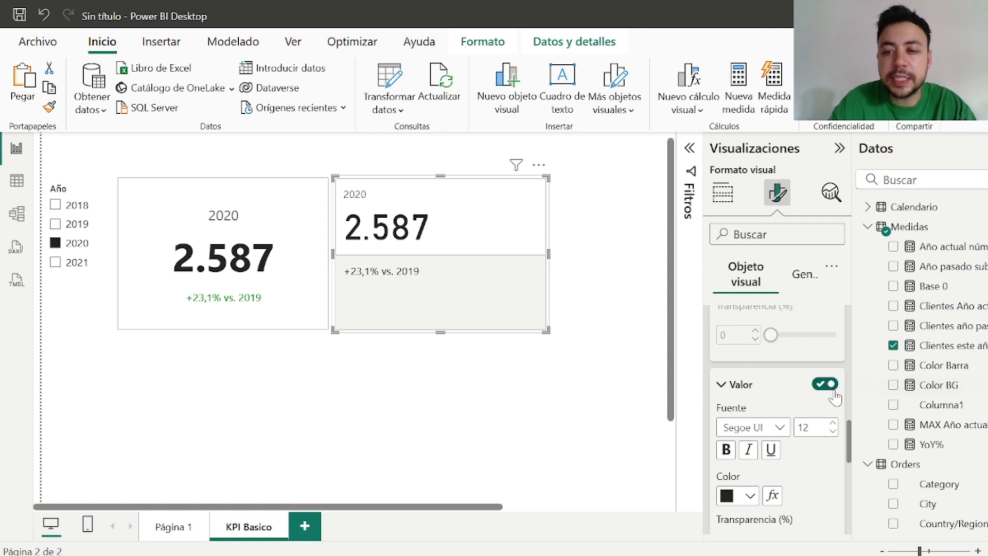
{"action": "left_click", "coordinate": [815, 386]}
{"action": "left_click", "coordinate": [815, 386]}
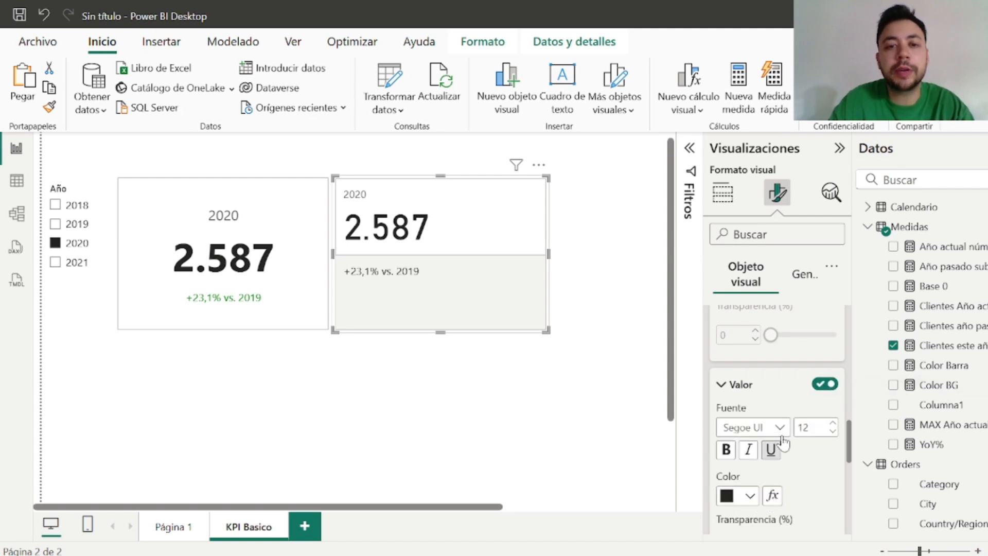
Apply the reference label settings to all series (Todas), turning off the title and the divider
{"action": "scroll", "coordinate": [773, 443], "scroll_direction": "up", "scroll_amount": 3}
{"action": "scroll", "coordinate": [772, 441], "scroll_direction": "up", "scroll_amount": 3}
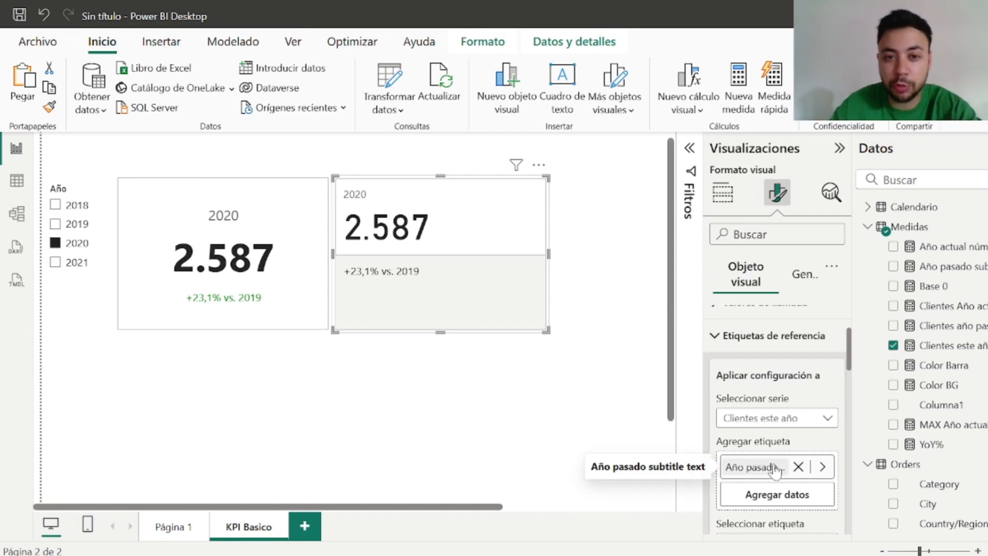
{"action": "left_click", "coordinate": [767, 418]}
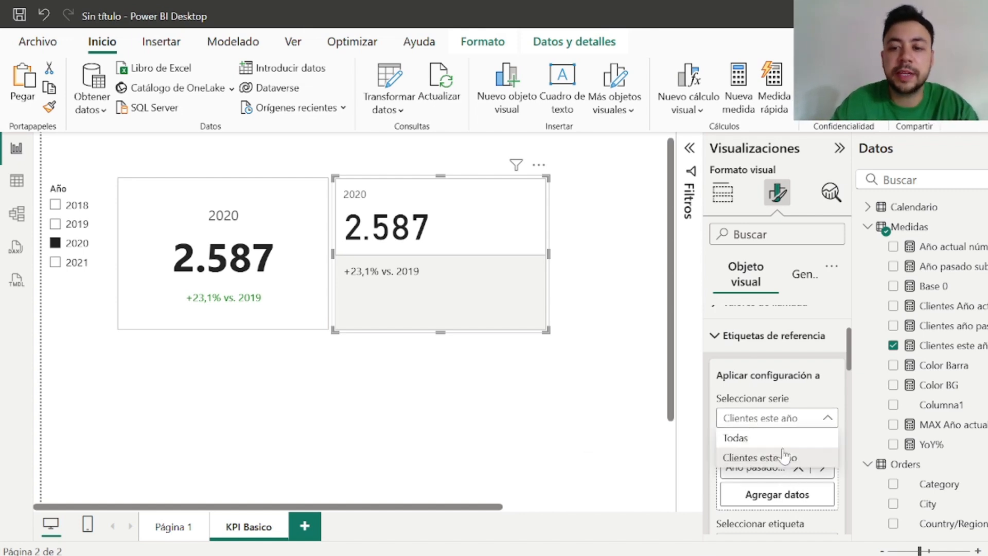
{"action": "left_click", "coordinate": [770, 438]}
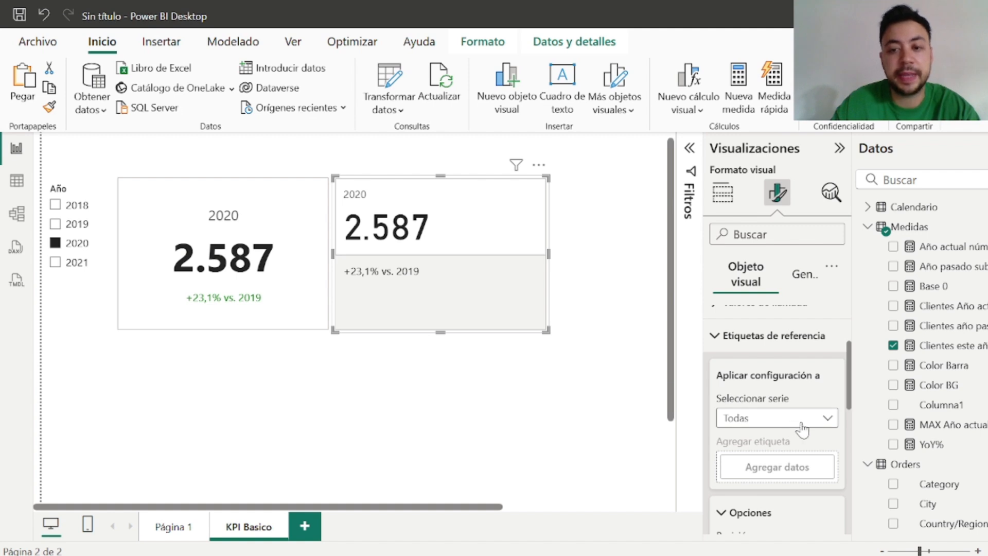
{"action": "scroll", "coordinate": [802, 429], "scroll_direction": "down", "scroll_amount": 5}
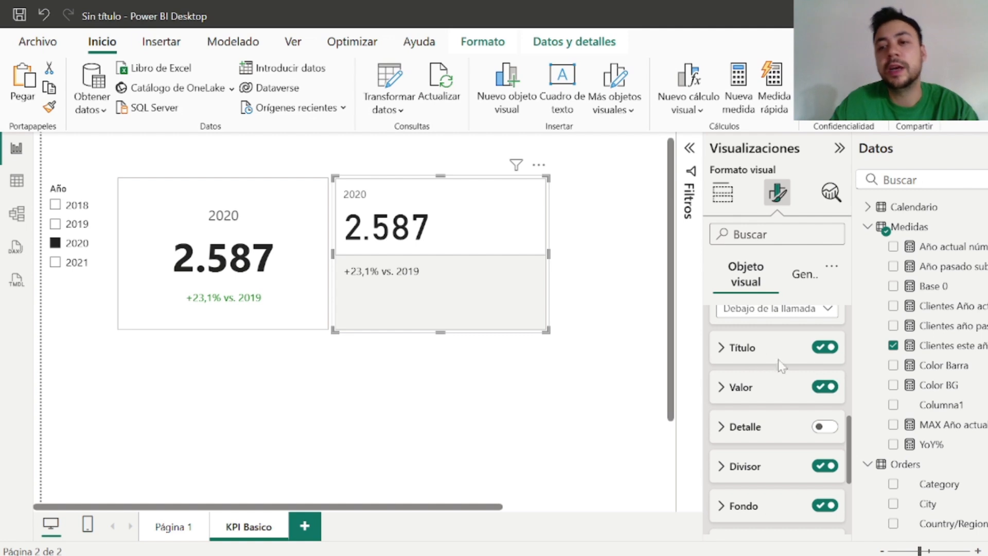
{"action": "left_click", "coordinate": [826, 348]}
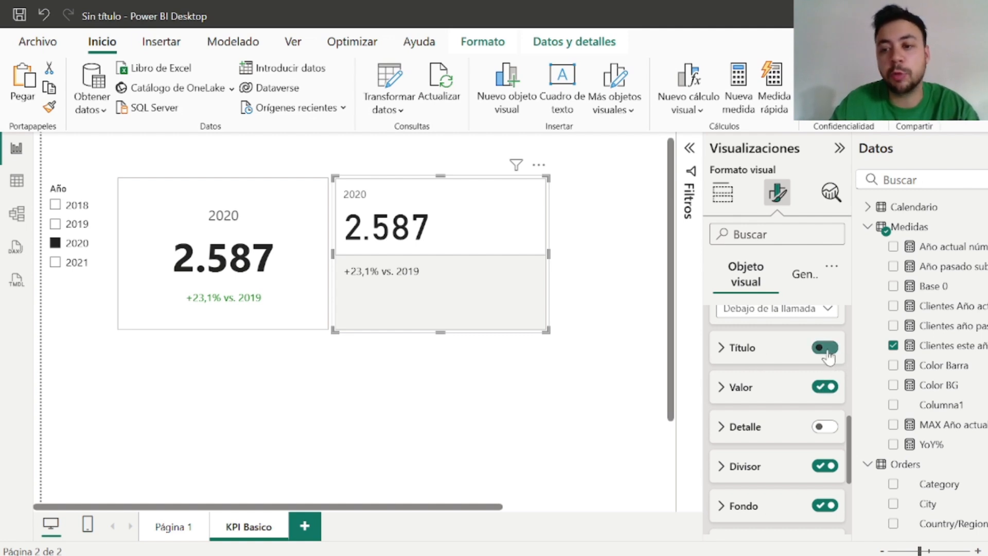
{"action": "double_click", "coordinate": [822, 467]}
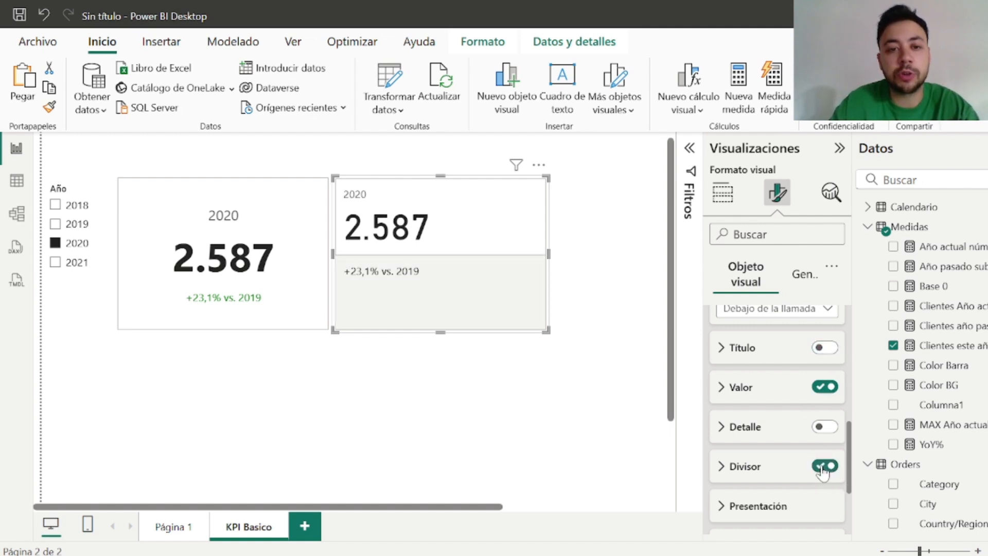
{"action": "left_click", "coordinate": [824, 467]}
{"action": "scroll", "coordinate": [832, 491], "scroll_direction": "down", "scroll_amount": 3}
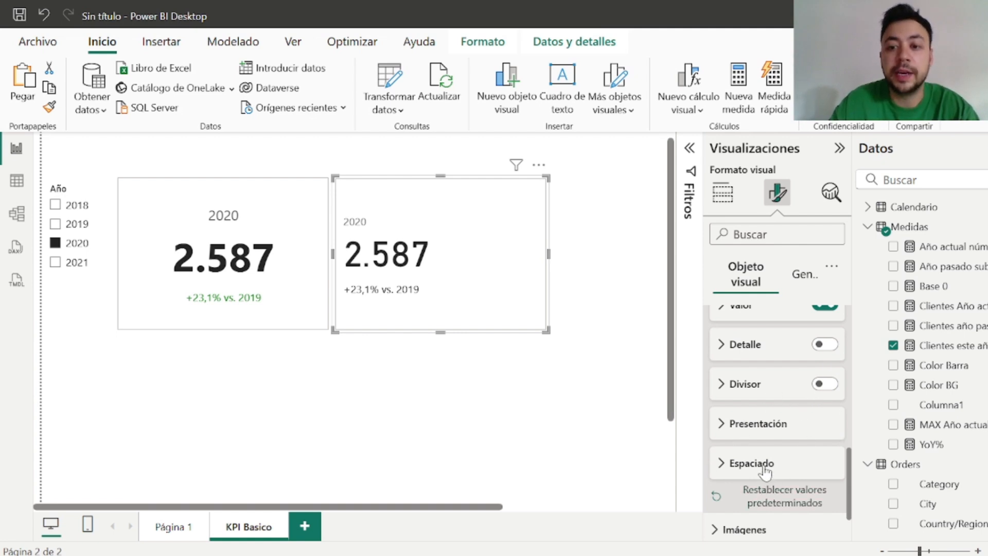
Center the new card's reference label horizontally in its layout settings
{"action": "scroll", "coordinate": [766, 470], "scroll_direction": "down", "scroll_amount": 1}
{"action": "scroll", "coordinate": [770, 448], "scroll_direction": "up", "scroll_amount": 4}
{"action": "scroll", "coordinate": [771, 438], "scroll_direction": "down", "scroll_amount": 2}
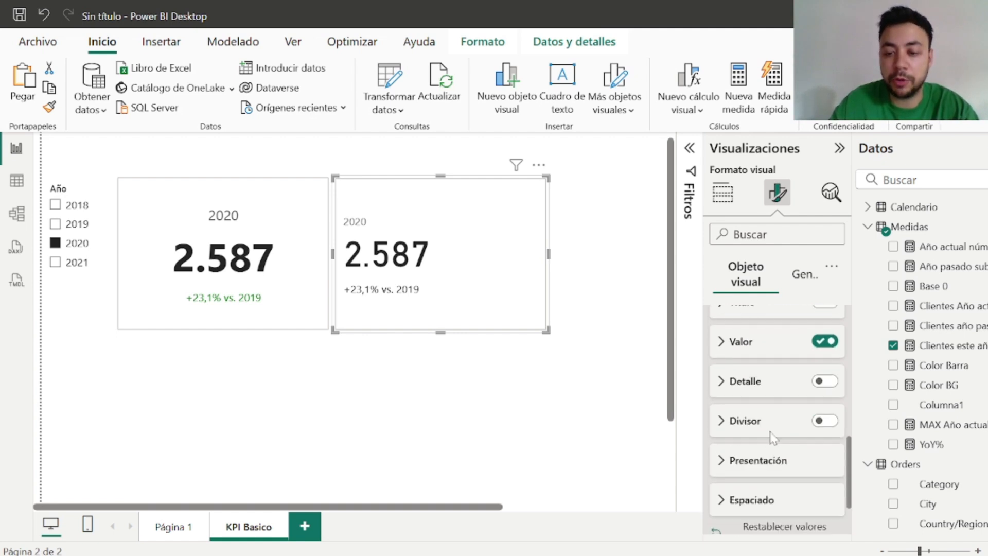
{"action": "left_click", "coordinate": [752, 500]}
{"action": "scroll", "coordinate": [788, 437], "scroll_direction": "up", "scroll_amount": 3}
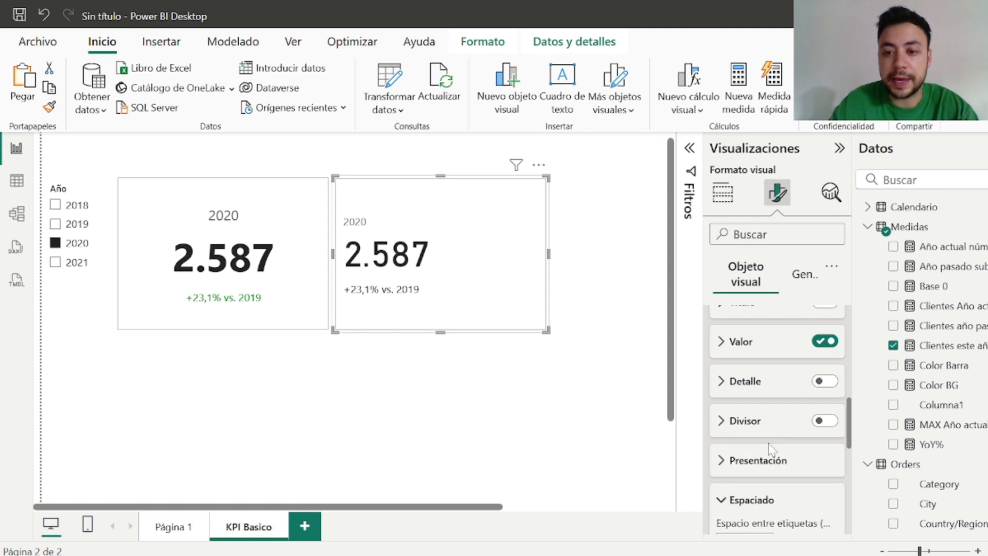
{"action": "left_click", "coordinate": [773, 460]}
{"action": "scroll", "coordinate": [788, 391], "scroll_direction": "down", "scroll_amount": 2}
{"action": "left_click", "coordinate": [748, 424]}
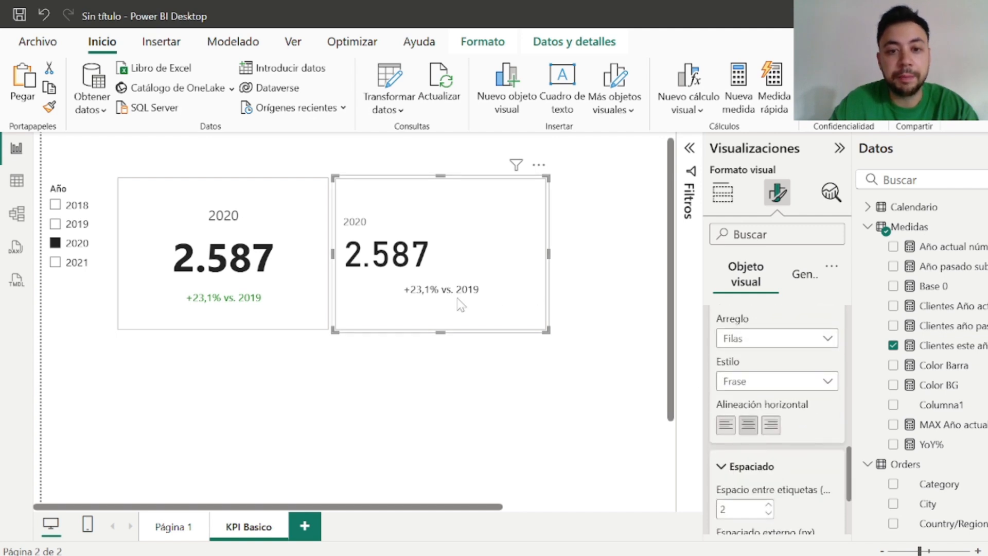
Center the new card's callout value horizontally
{"action": "scroll", "coordinate": [782, 391], "scroll_direction": "up", "scroll_amount": 15}
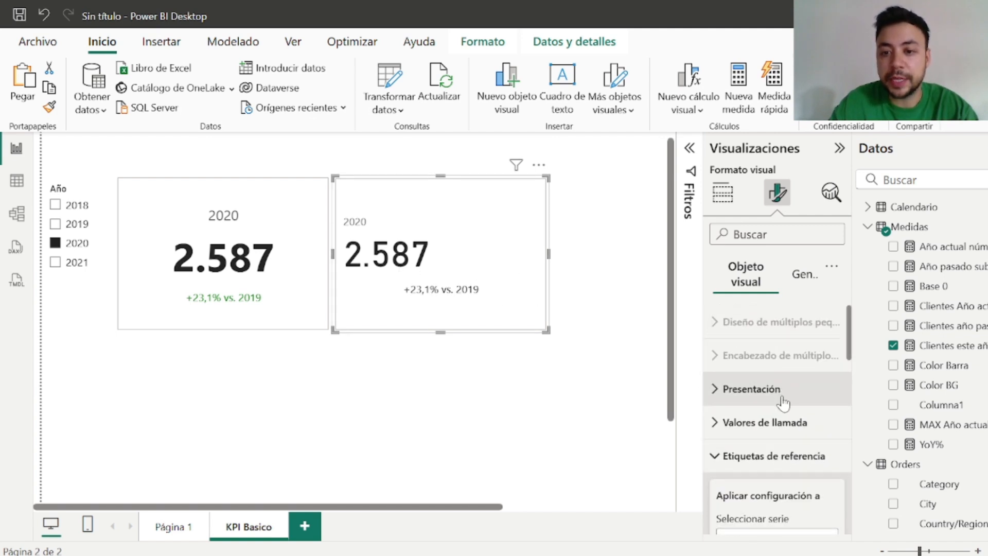
{"action": "left_click", "coordinate": [782, 430]}
{"action": "scroll", "coordinate": [782, 412], "scroll_direction": "down", "scroll_amount": 10}
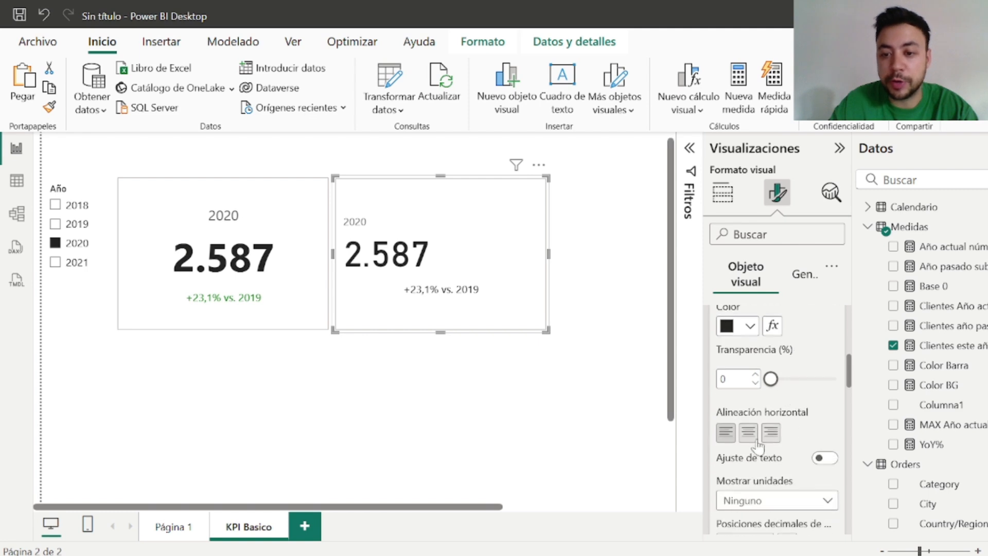
{"action": "left_click", "coordinate": [749, 434]}
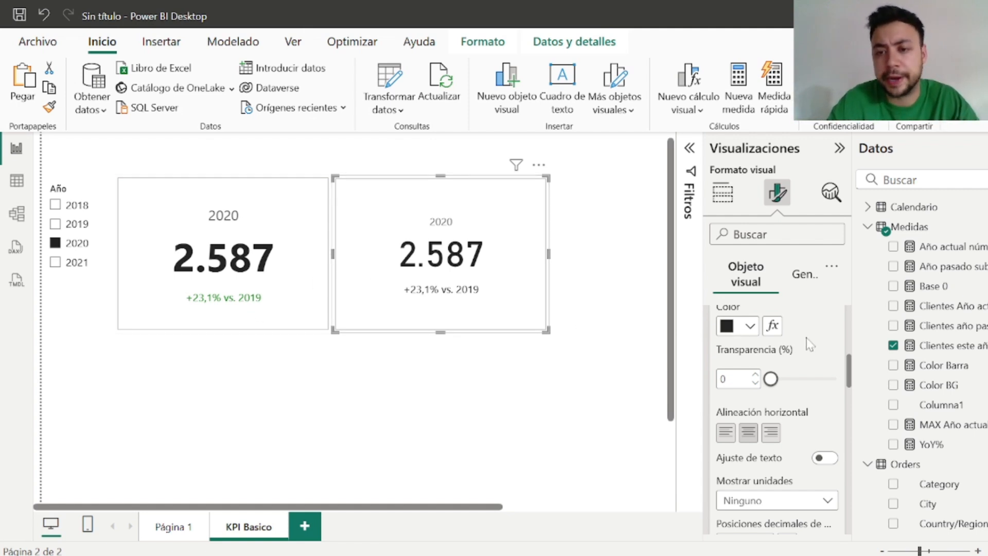
Open conditional formatting for the color of the reference label's value
{"action": "scroll", "coordinate": [806, 345], "scroll_direction": "up", "scroll_amount": 4}
{"action": "scroll", "coordinate": [761, 391], "scroll_direction": "down", "scroll_amount": 2}
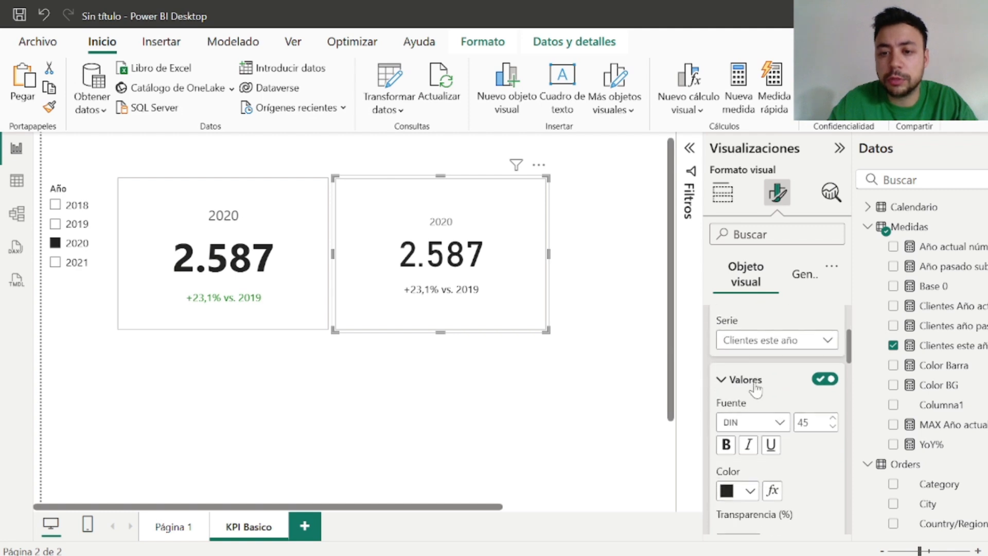
{"action": "scroll", "coordinate": [762, 381], "scroll_direction": "up", "scroll_amount": 2}
{"action": "left_click", "coordinate": [767, 341]}
{"action": "left_click", "coordinate": [766, 374]}
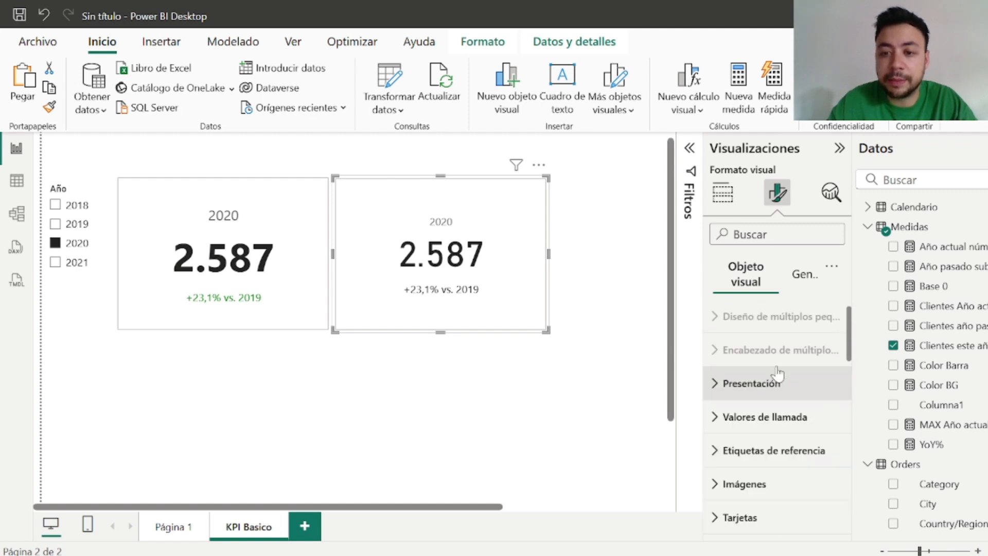
{"action": "left_click", "coordinate": [777, 453]}
{"action": "scroll", "coordinate": [805, 446], "scroll_direction": "down", "scroll_amount": 3}
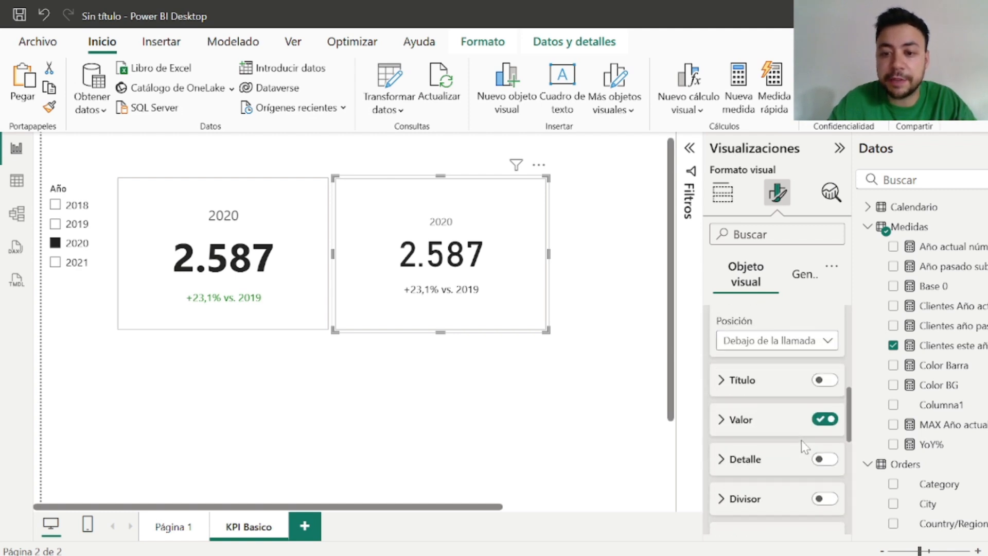
{"action": "left_click", "coordinate": [741, 420]}
{"action": "scroll", "coordinate": [808, 371], "scroll_direction": "down", "scroll_amount": 2}
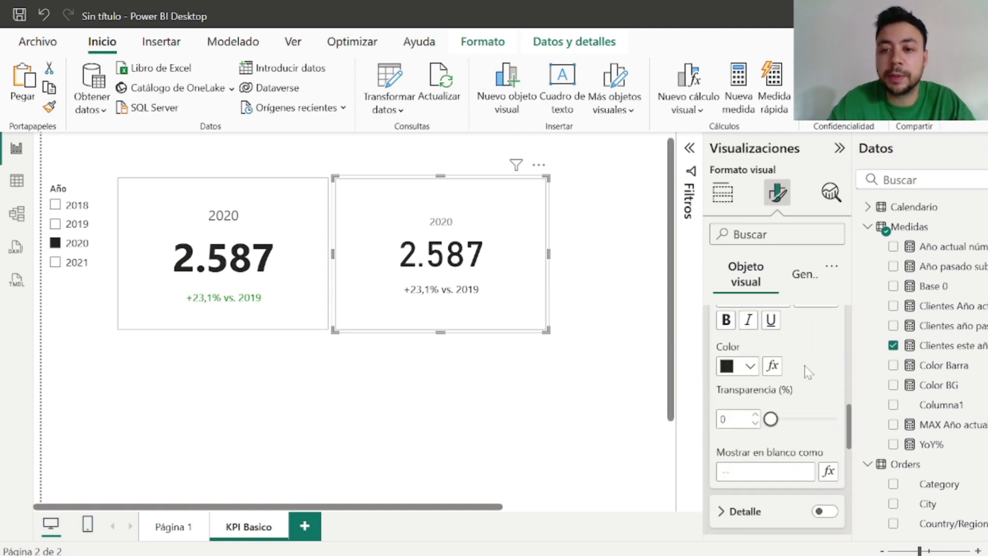
{"action": "left_click", "coordinate": [775, 369]}
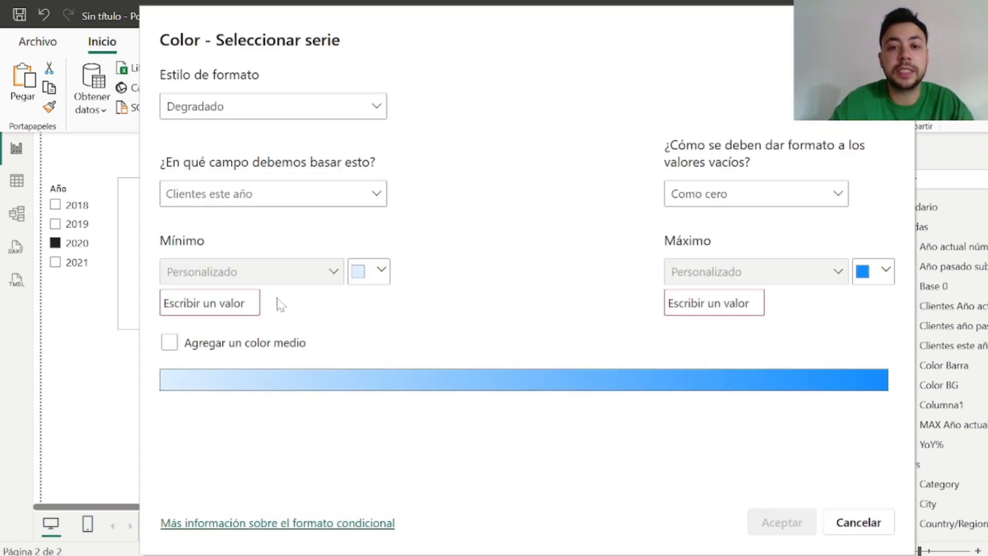
Set the reference label's value color to the field value format style, based on the Color Barra measure
{"action": "left_click", "coordinate": [292, 114]}
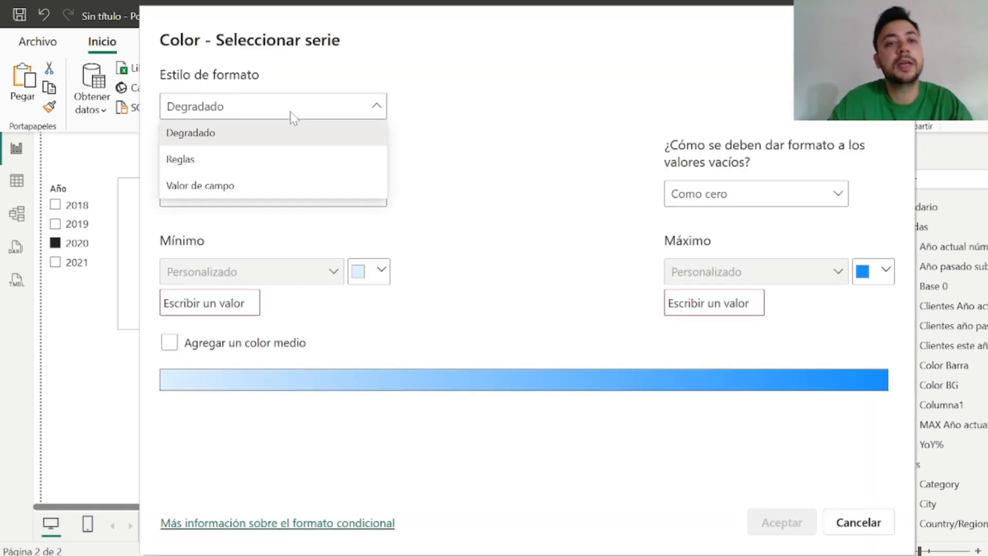
{"action": "left_click", "coordinate": [282, 191]}
{"action": "left_click", "coordinate": [270, 184]}
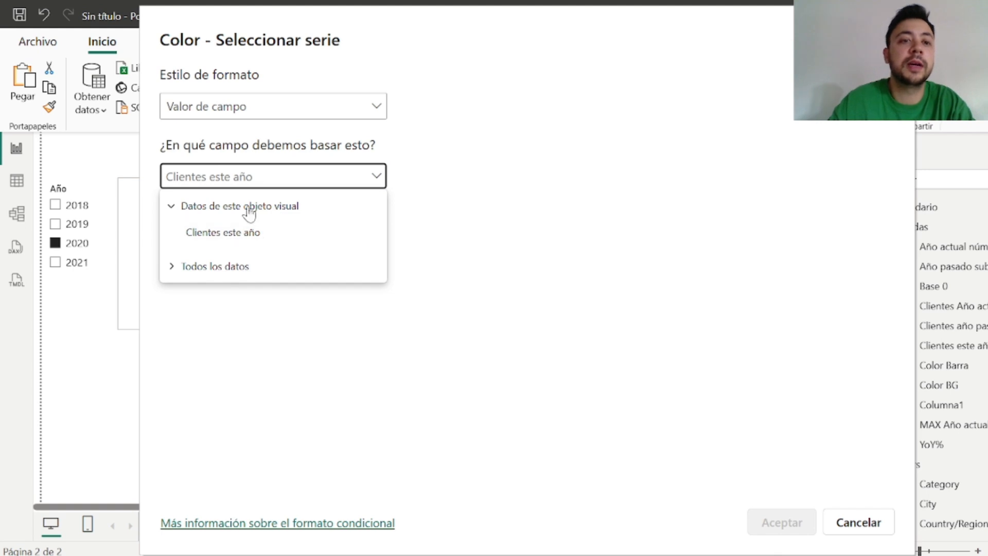
{"action": "left_click", "coordinate": [196, 267]}
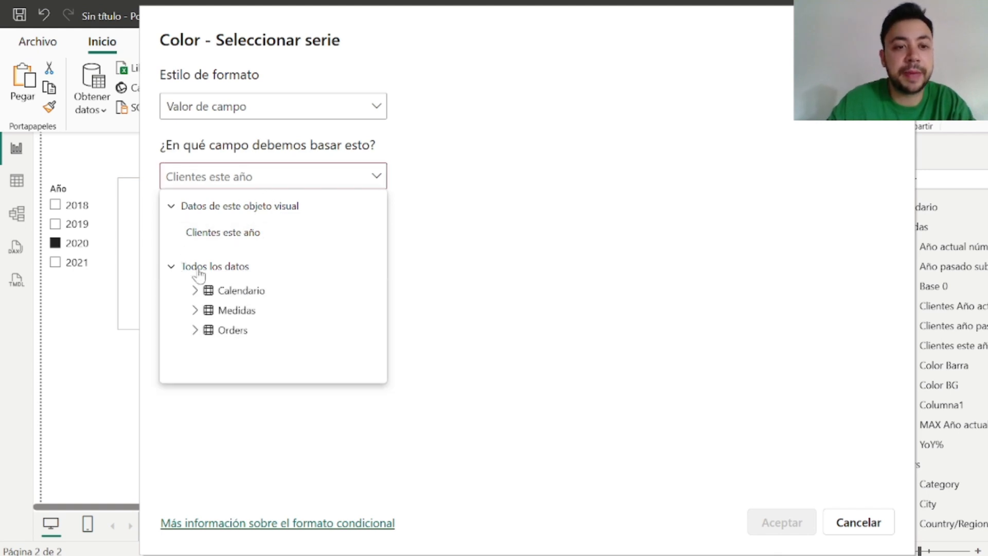
{"action": "left_click", "coordinate": [201, 313]}
{"action": "scroll", "coordinate": [288, 340], "scroll_direction": "down", "scroll_amount": 3}
{"action": "scroll", "coordinate": [275, 350], "scroll_direction": "up", "scroll_amount": 2}
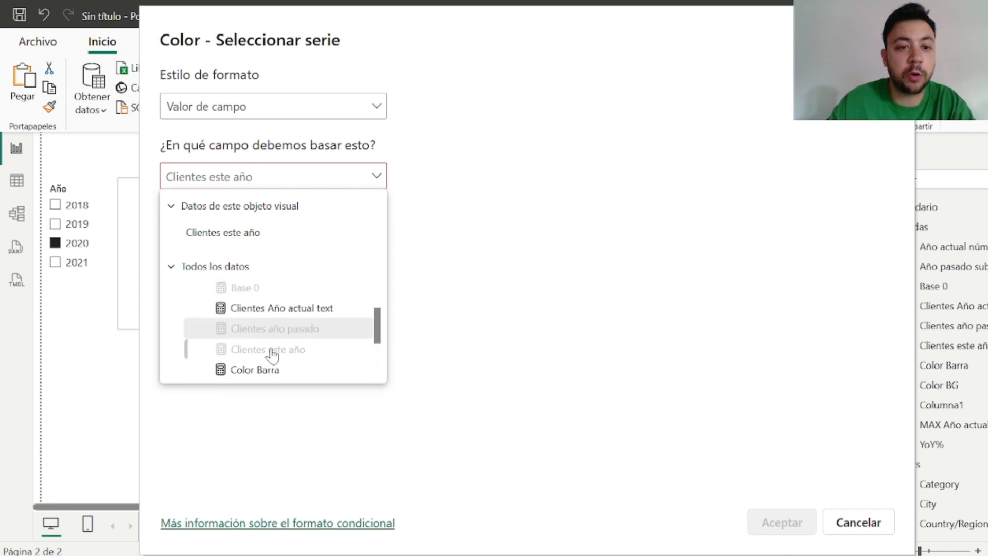
{"action": "left_click", "coordinate": [278, 370]}
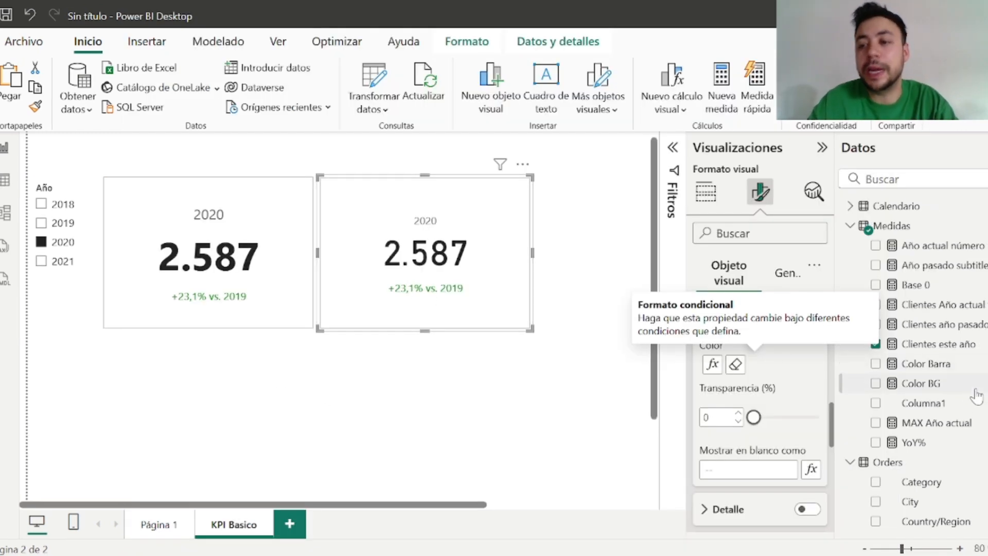
Open the Color Barra measure's formula, try a hex code for the positive-growth color, and restore it to "Green"
{"action": "left_click", "coordinate": [927, 364]}
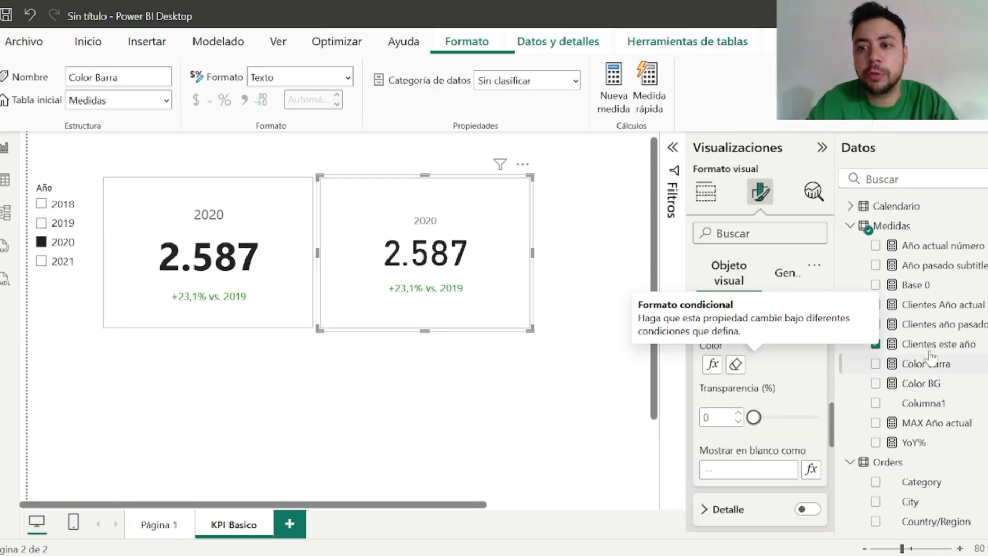
{"action": "left_click_drag", "start_coordinate": [178, 144], "coordinate": [292, 144]}
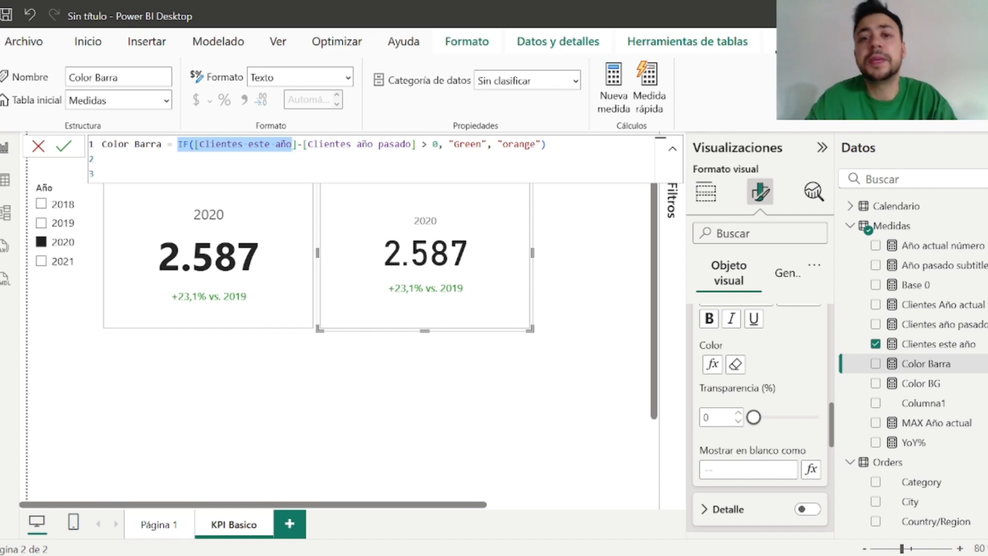
{"action": "double_click", "coordinate": [468, 144]}
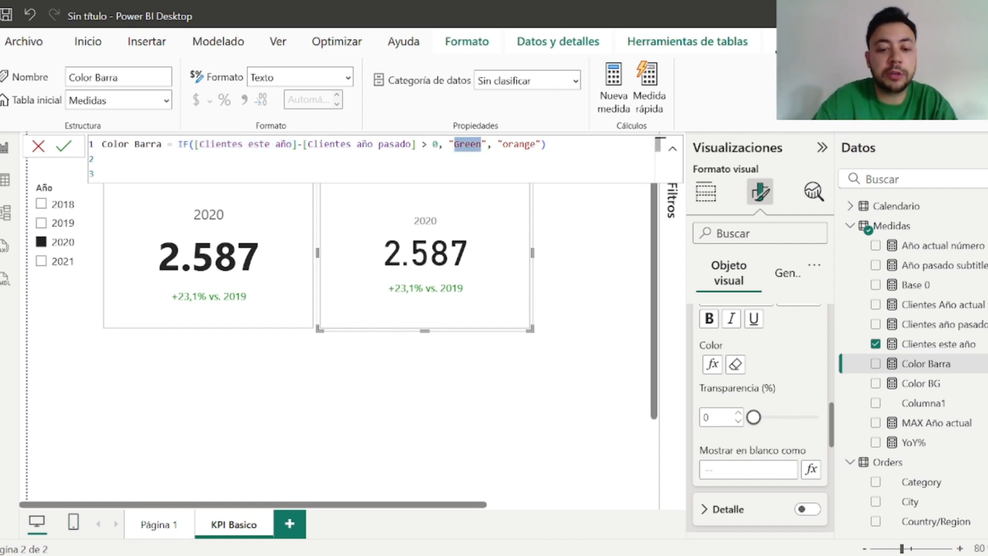
{"action": "type", "text": "#"}
{"action": "type", "text": "280d"}
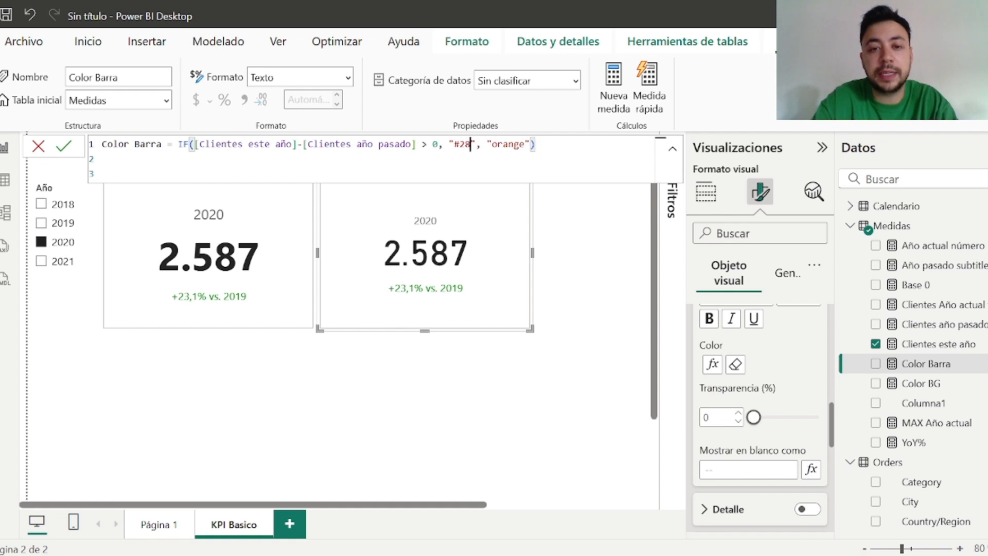
{"action": "key", "text": "BackSpace"}
{"action": "key", "text": "BackSpace"}
{"action": "key", "text": "BackSpace"}
{"action": "key", "text": "BackSpace"}
{"action": "key", "text": "BackSpace"}
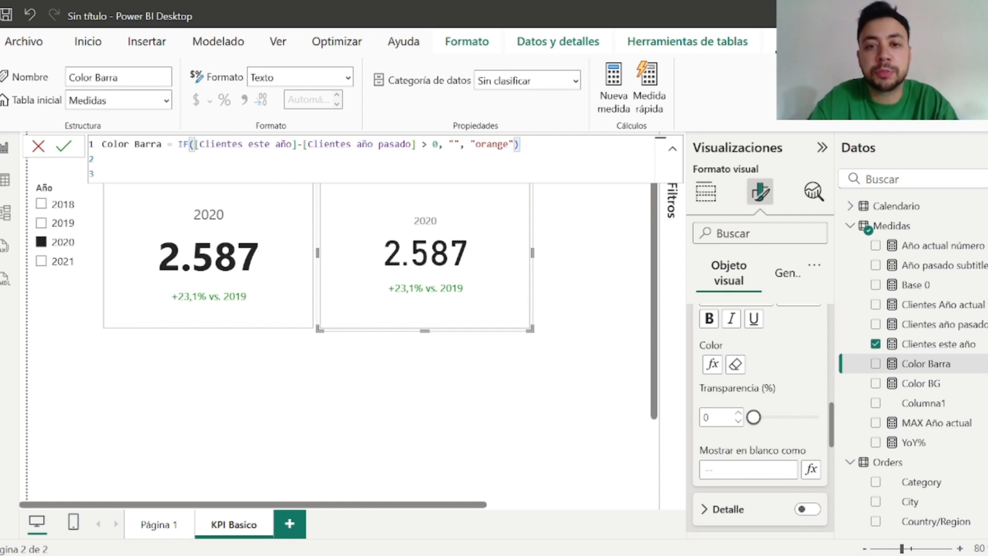
{"action": "type", "text": "Green"}
{"action": "key", "text": "Return"}
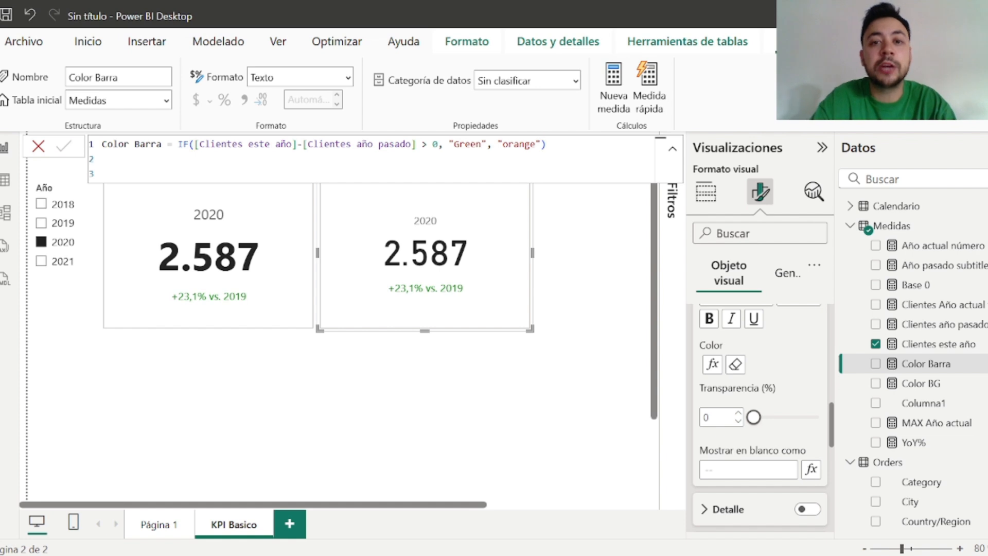
Test "Blue" as the positive-growth color in the Color Barra measure, and set it back to "Green"
{"action": "double_click", "coordinate": [470, 144]}
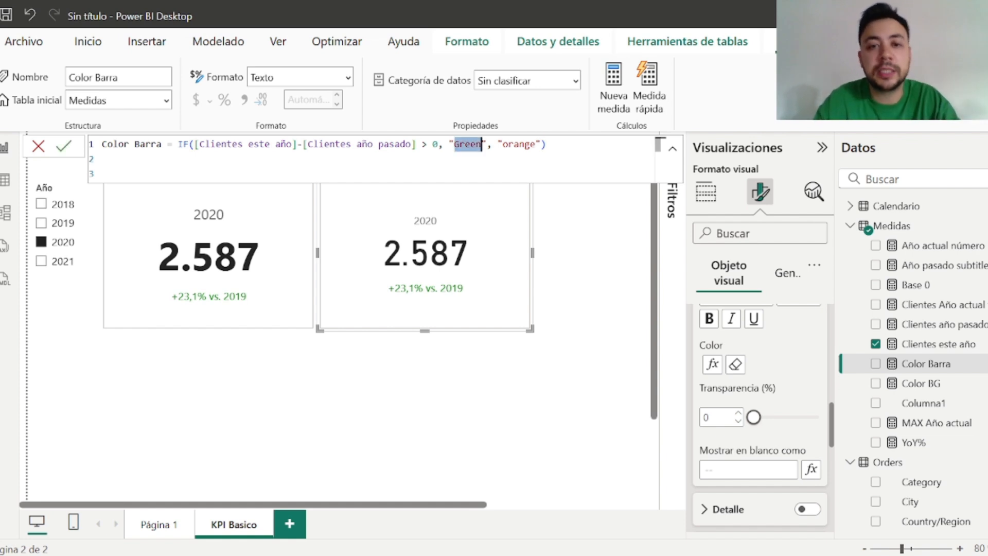
{"action": "type", "text": "Blue"}
{"action": "key", "text": "Return"}
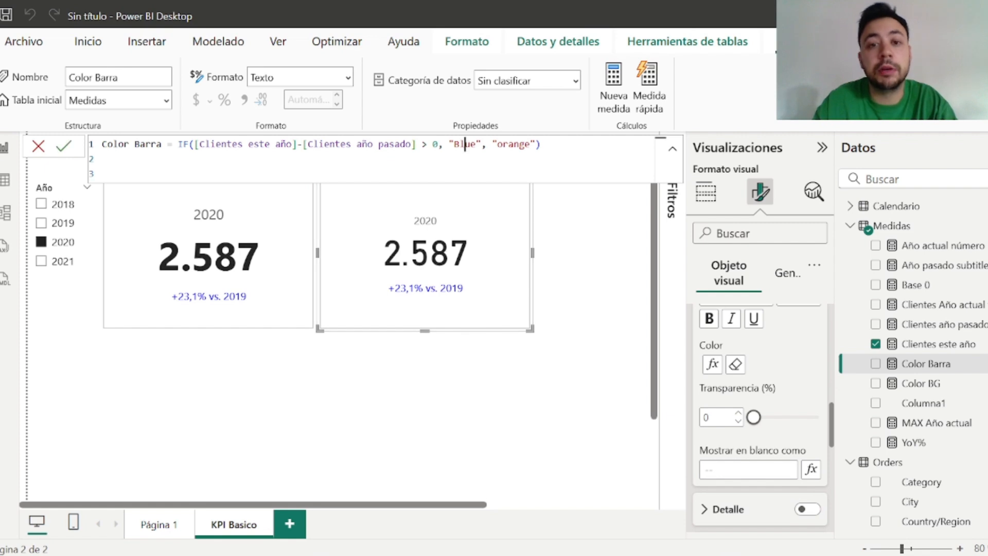
{"action": "double_click", "coordinate": [465, 144]}
{"action": "type", "text": "Green"}
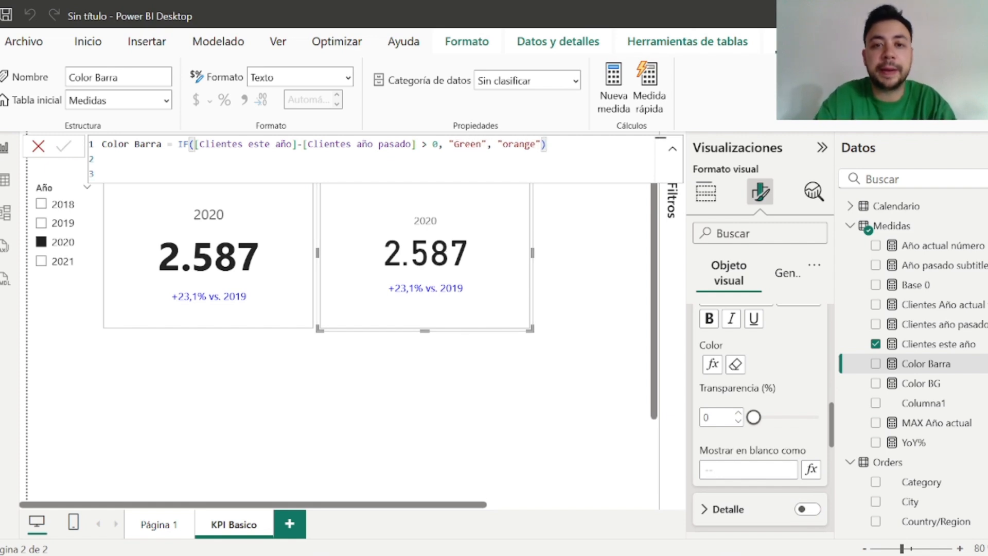
{"action": "key", "text": "Return"}
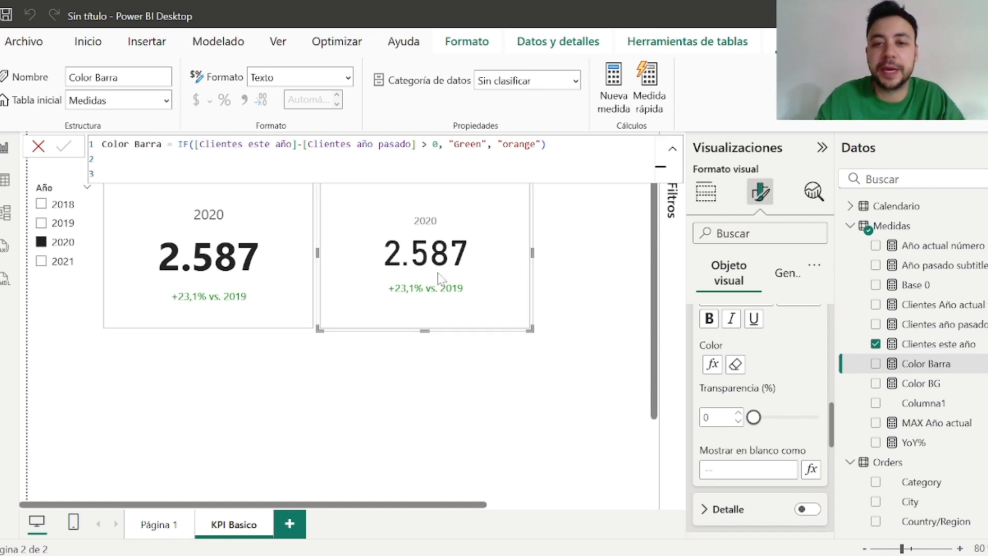
{"action": "left_click", "coordinate": [574, 267]}
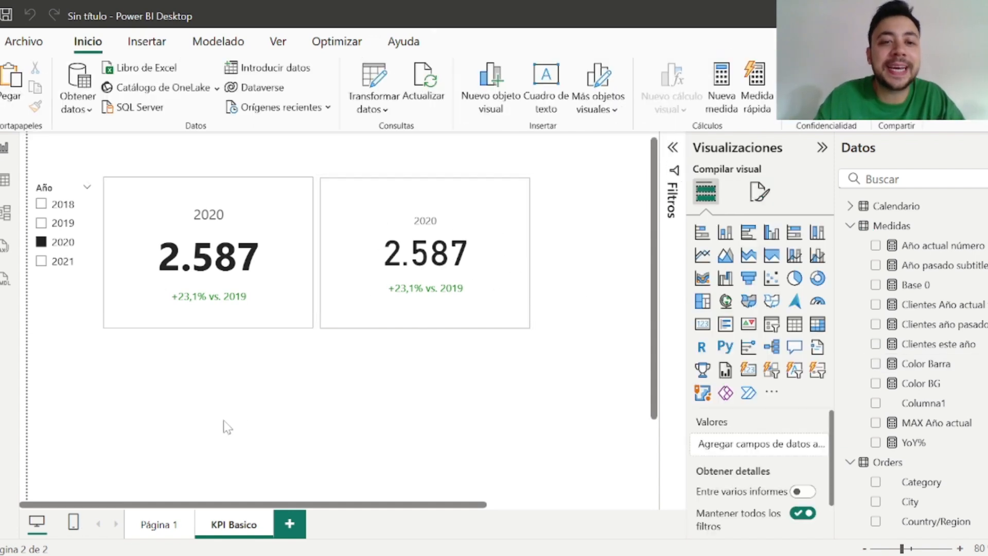
Copy the sample column chart from Página 1 onto a new report page
{"action": "left_click", "coordinate": [156, 535]}
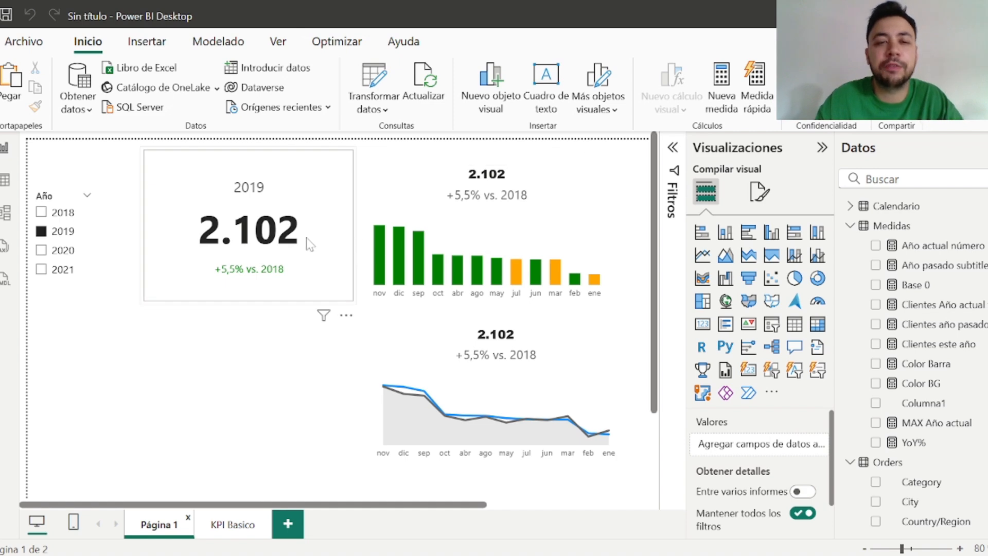
{"action": "left_click", "coordinate": [481, 195]}
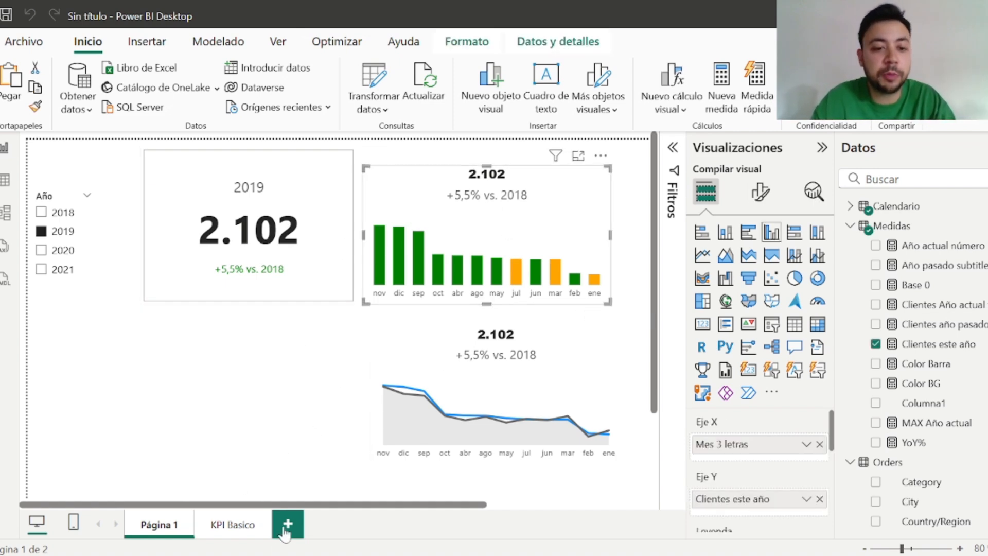
{"action": "key", "text": "ctrl+v"}
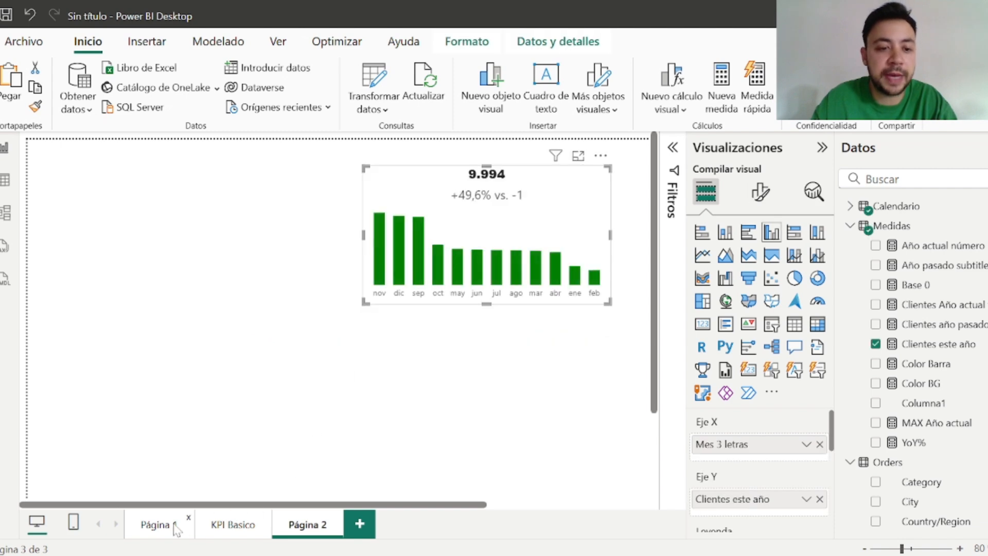
Copy the Año slicer from Página 1 to Página 2, keeping it synchronized across the pages
{"action": "left_click", "coordinate": [171, 528]}
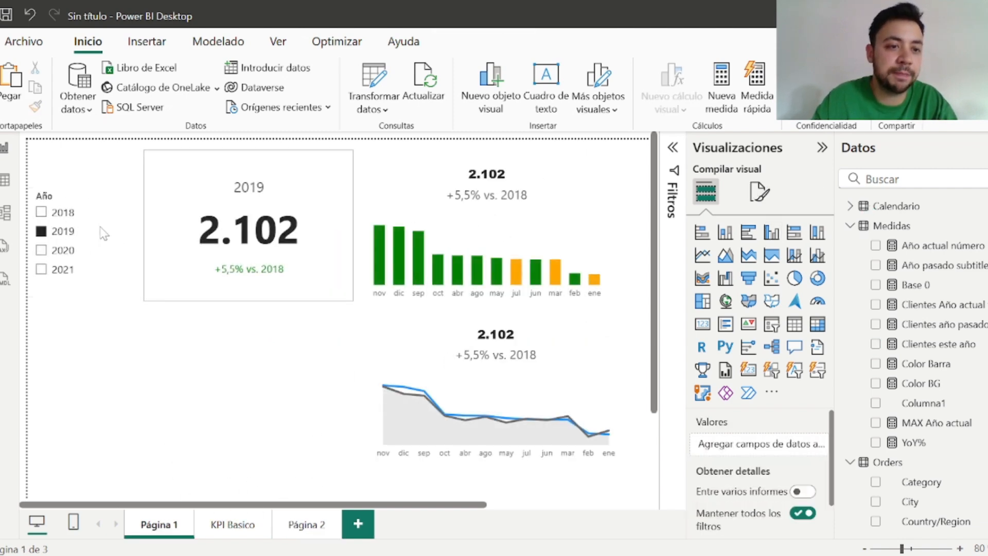
{"action": "left_click", "coordinate": [101, 231]}
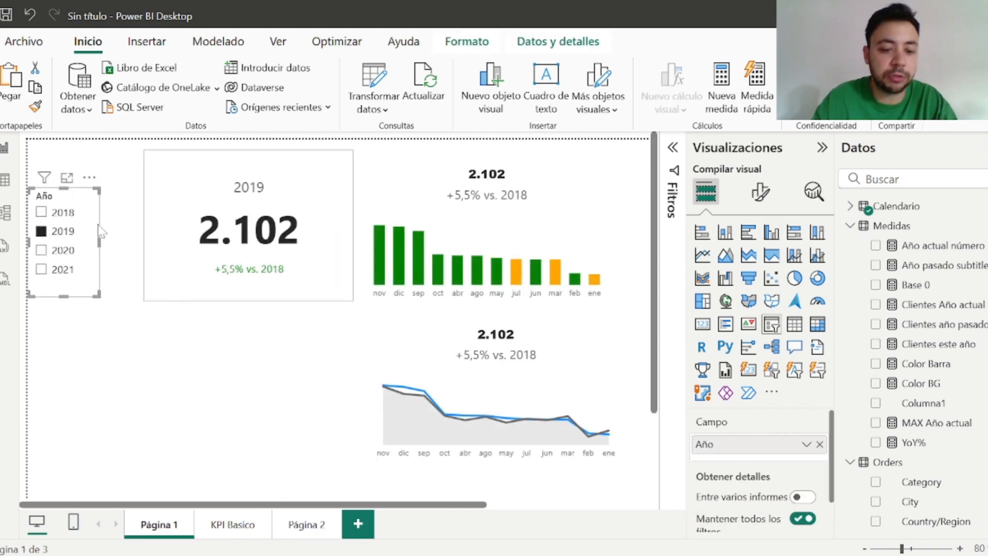
{"action": "left_click", "coordinate": [316, 522]}
{"action": "key", "text": "ctrl+v"}
{"action": "left_click", "coordinate": [629, 328]}
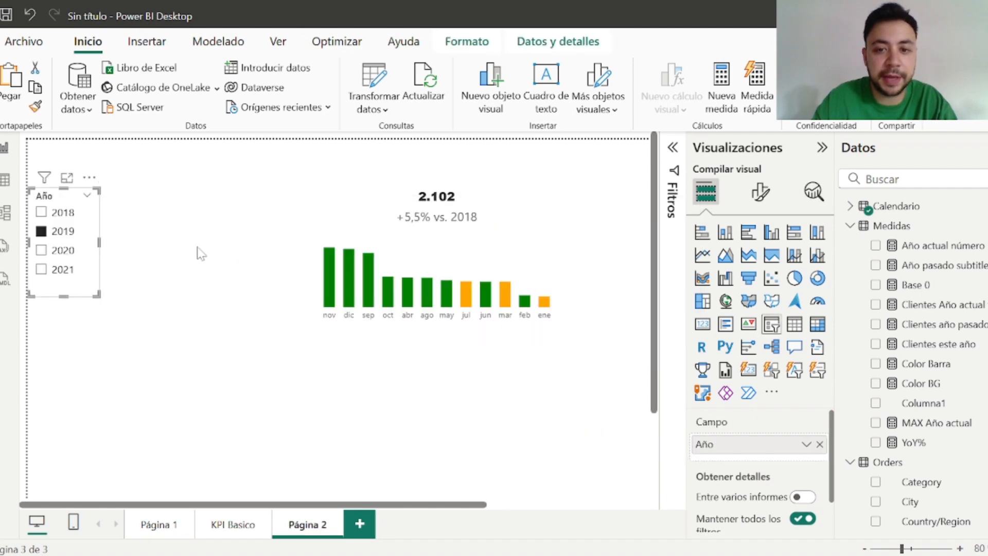
Arrange the Año slicer and the sample column chart side by side at the top of the page
{"action": "left_click_drag", "start_coordinate": [87, 257], "coordinate": [152, 287]}
{"action": "left_click_drag", "start_coordinate": [434, 260], "coordinate": [301, 275]}
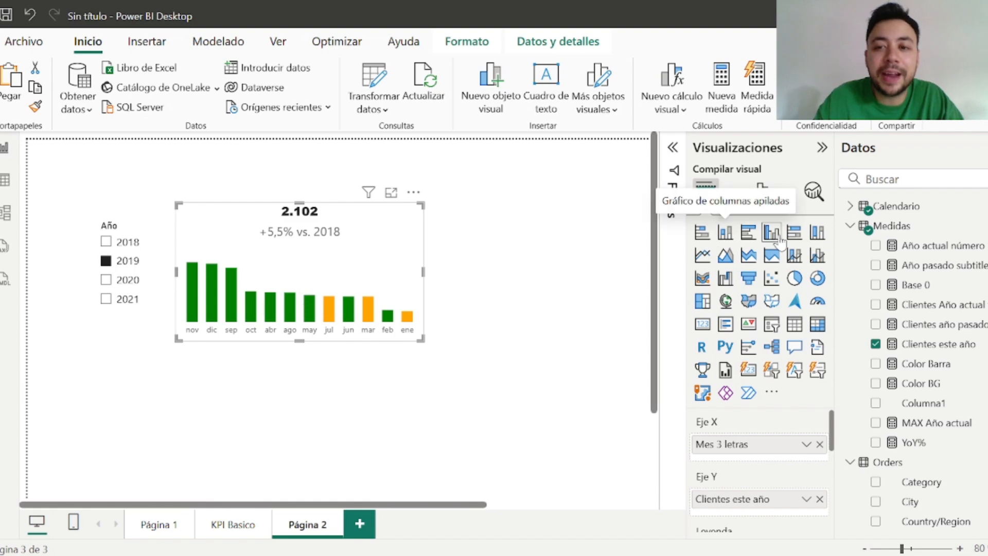
{"action": "left_click_drag", "start_coordinate": [347, 264], "coordinate": [326, 218]}
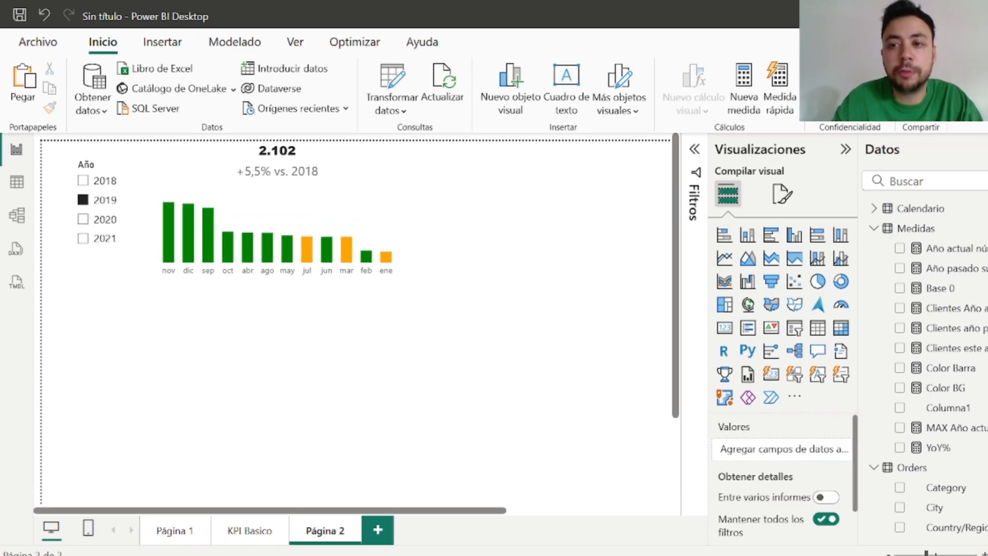
Insert a clustered column chart below the sample chart and enlarge it to about the sample's width
{"action": "left_click", "coordinate": [898, 179]}
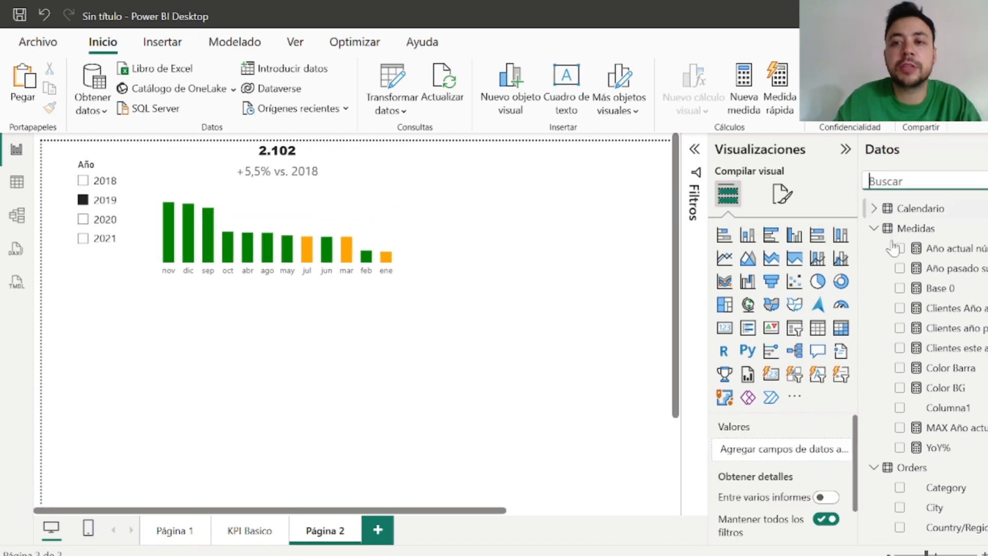
{"action": "left_click", "coordinate": [794, 241]}
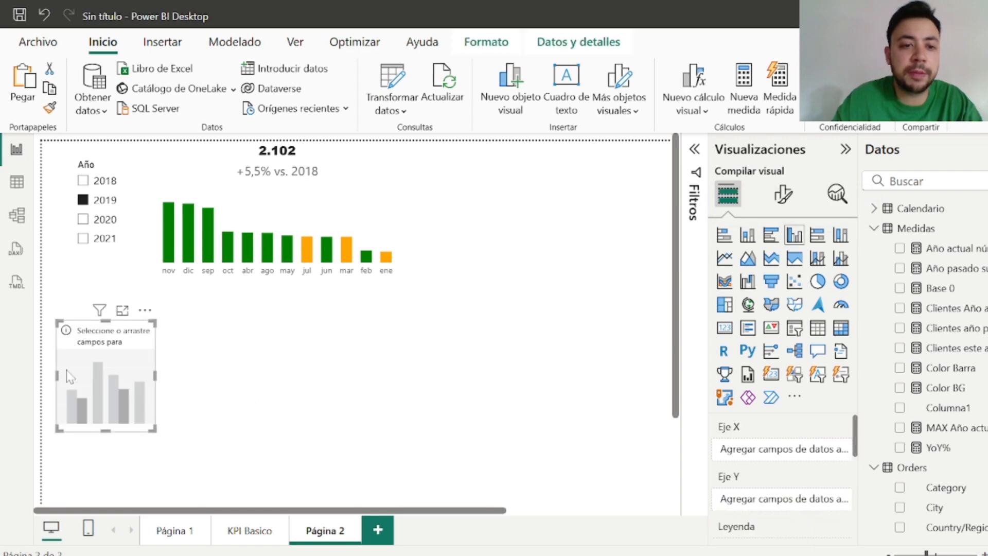
{"action": "left_click_drag", "start_coordinate": [91, 358], "coordinate": [187, 336]}
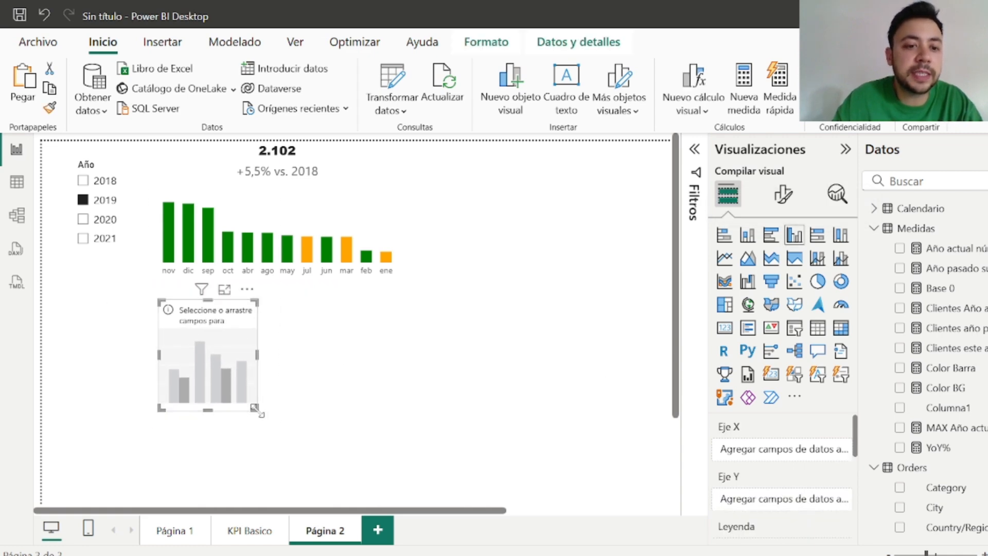
{"action": "left_click_drag", "start_coordinate": [260, 413], "coordinate": [407, 456]}
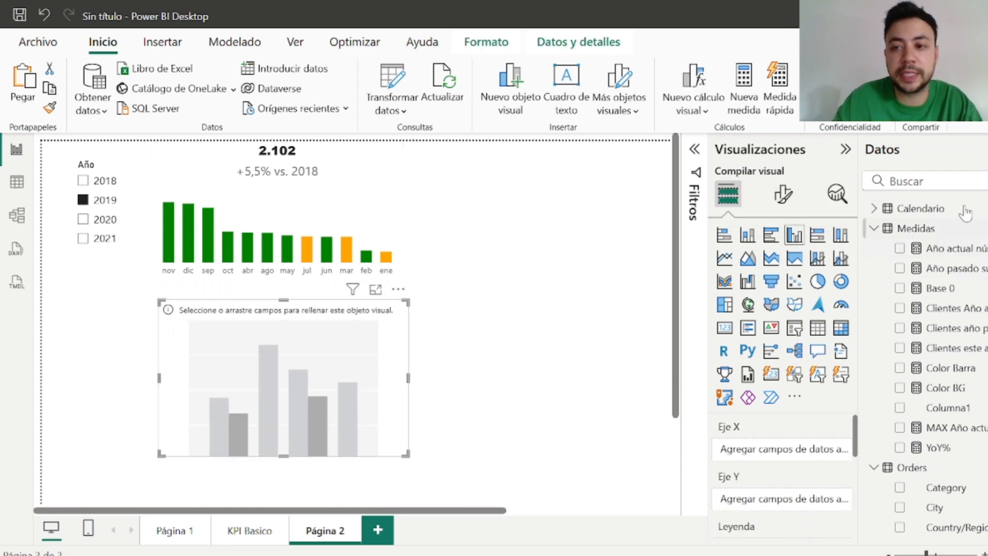
Add the Calendario field Mes 3 letras as the new chart's X axis and align the chart under the sample
{"action": "left_click", "coordinate": [869, 181]}
{"action": "type", "text": "mes"}
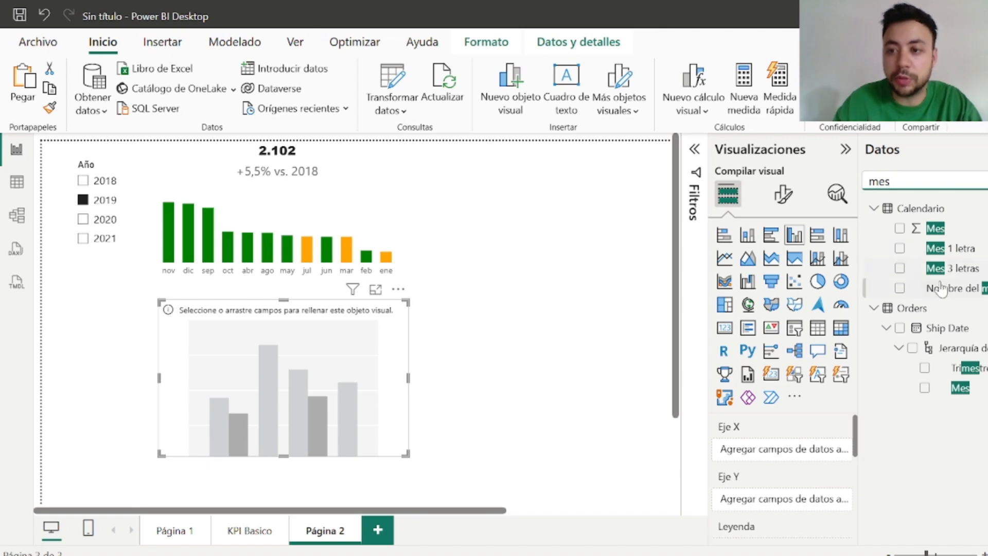
{"action": "left_click", "coordinate": [899, 269]}
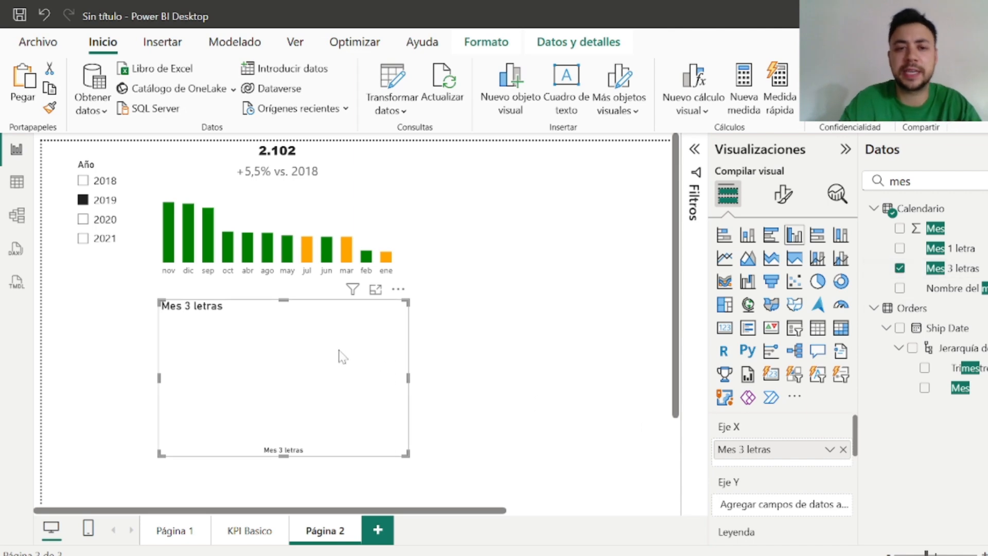
{"action": "left_click_drag", "start_coordinate": [318, 358], "coordinate": [309, 351]}
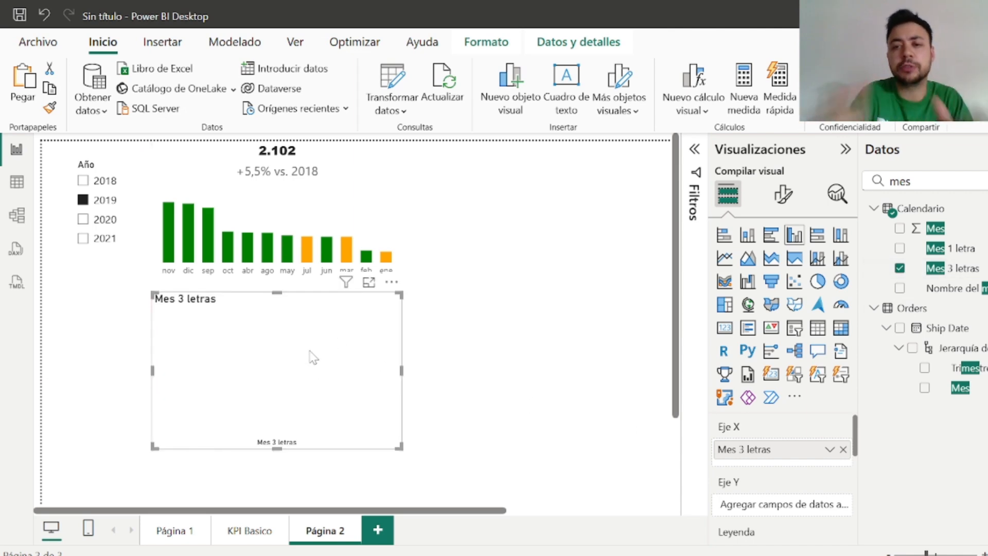
Add the Clientes este año measure as the new chart's Y axis
{"action": "left_click", "coordinate": [901, 182]}
{"action": "double_click", "coordinate": [901, 182]}
{"action": "type", "text": "cl"}
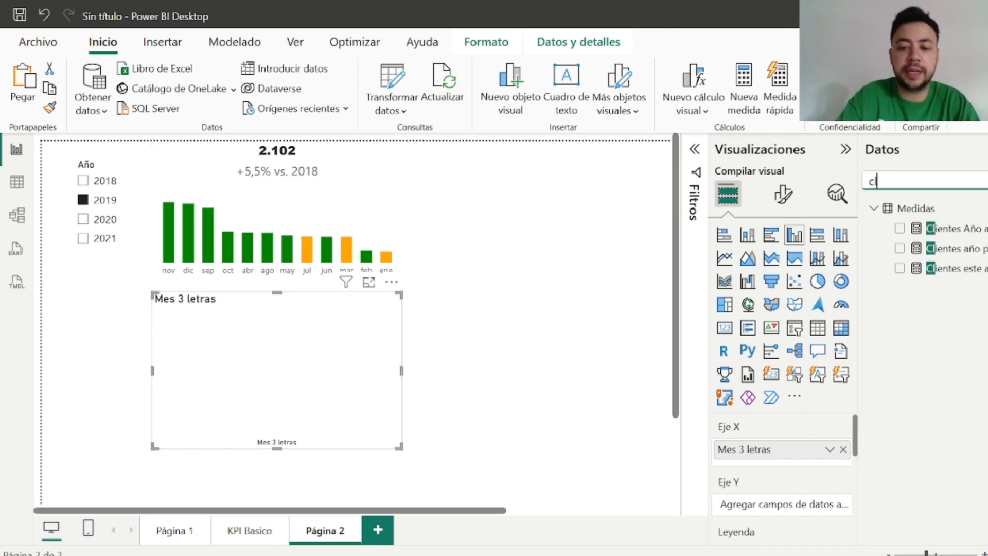
{"action": "type", "text": "iente"}
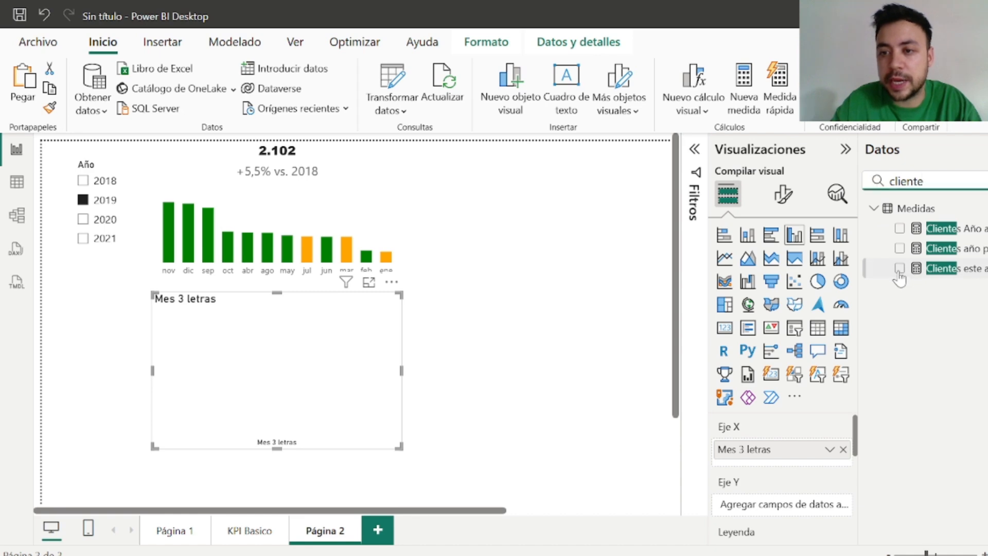
{"action": "left_click", "coordinate": [900, 269]}
Set the spacing between categories of the new chart's columns to 47
{"action": "left_click", "coordinate": [783, 195]}
{"action": "scroll", "coordinate": [800, 412], "scroll_direction": "down", "scroll_amount": 3}
{"action": "left_click", "coordinate": [799, 453]}
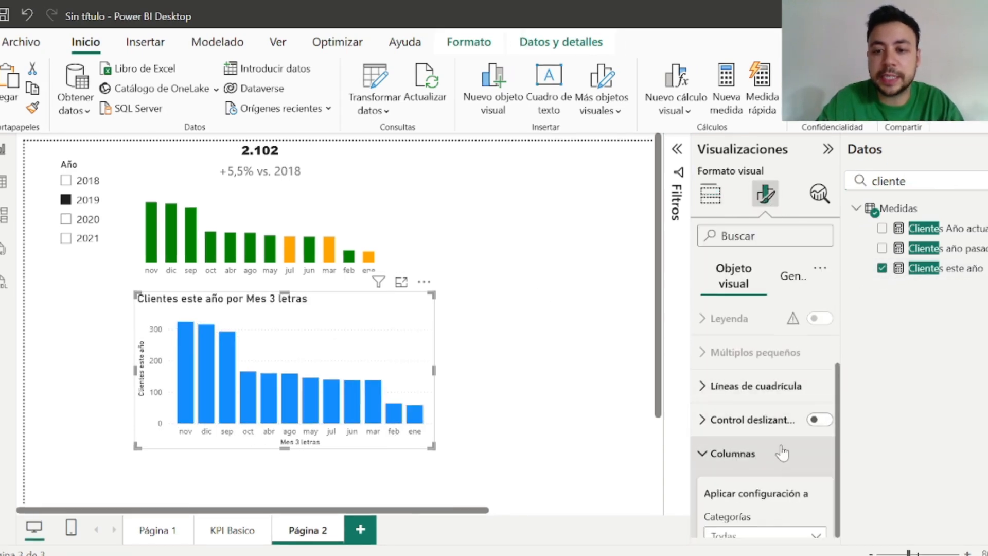
{"action": "scroll", "coordinate": [783, 453], "scroll_direction": "down", "scroll_amount": 5}
{"action": "left_click", "coordinate": [741, 430]}
{"action": "scroll", "coordinate": [762, 422], "scroll_direction": "down", "scroll_amount": 3}
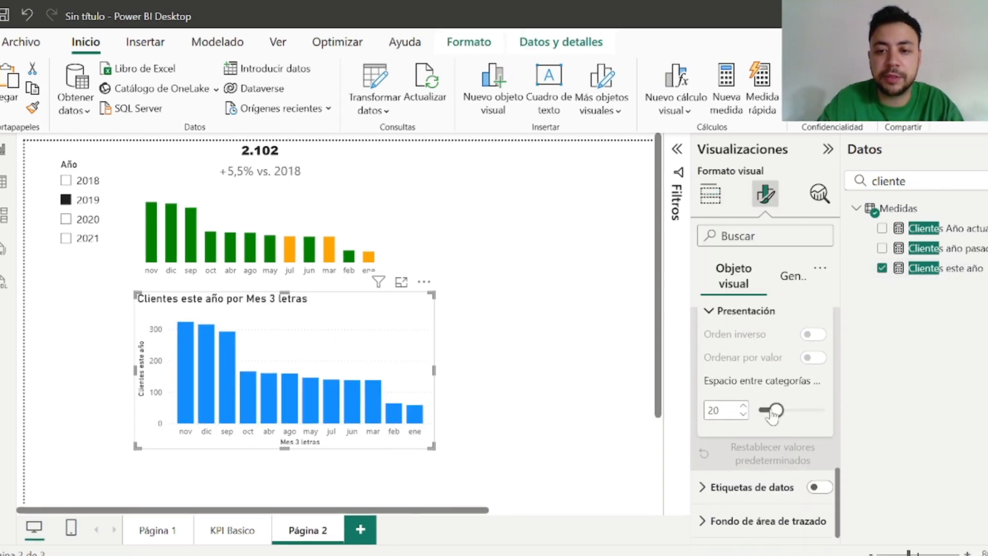
{"action": "left_click_drag", "start_coordinate": [774, 414], "coordinate": [801, 417]}
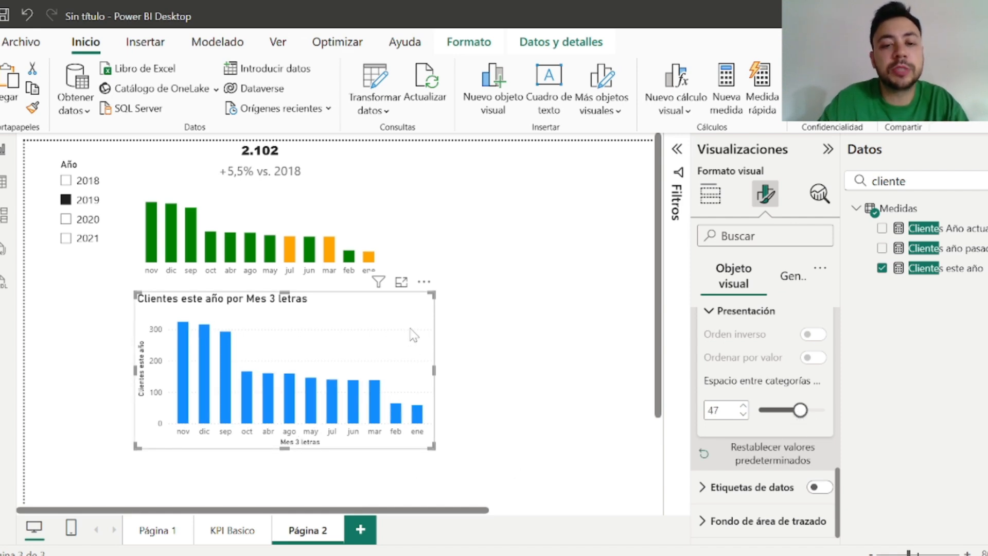
Sort the Calendario table's Mes 3 letras column by the Mes column
{"action": "left_click", "coordinate": [513, 311]}
{"action": "key", "text": "BackSpace"}
{"action": "type", "text": "mes"}
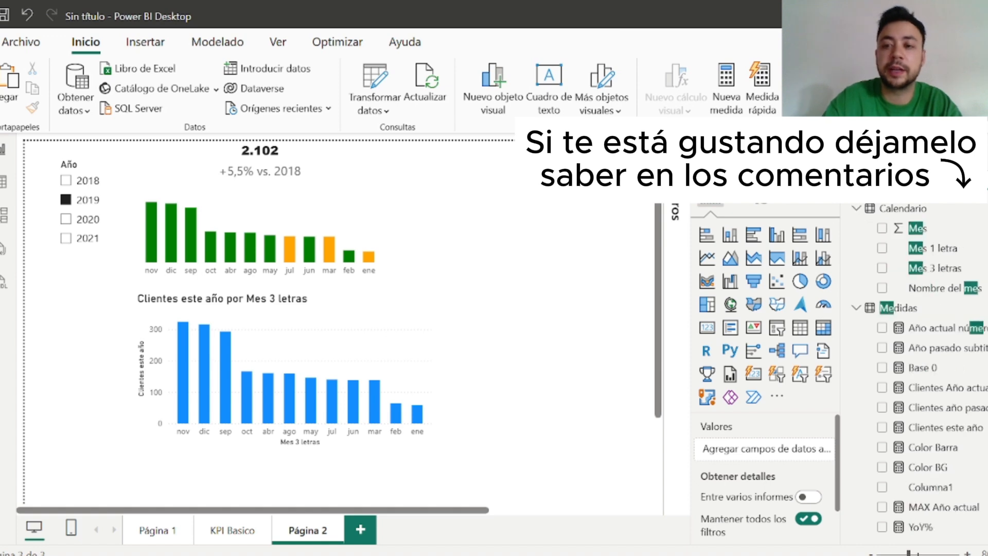
{"action": "left_click", "coordinate": [961, 267]}
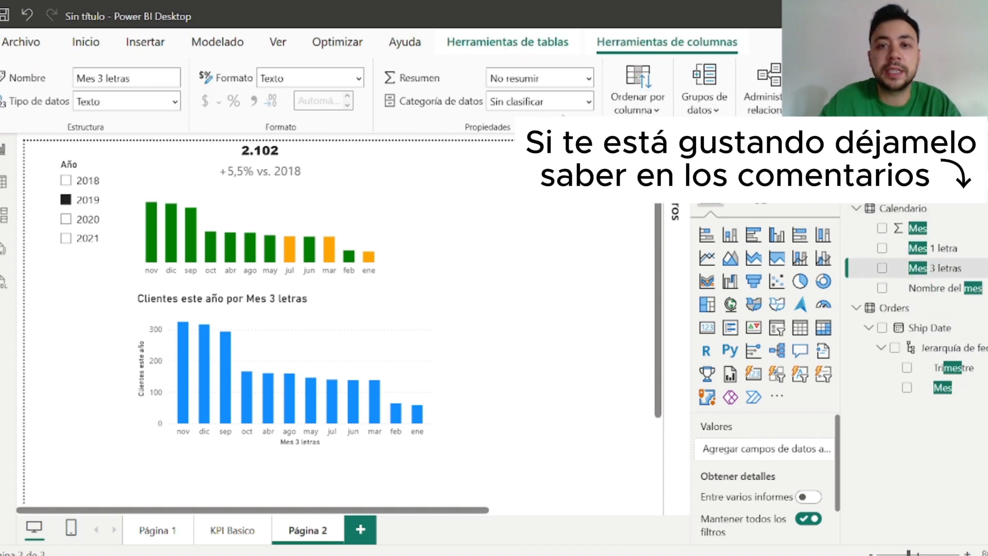
{"action": "left_click", "coordinate": [637, 87]}
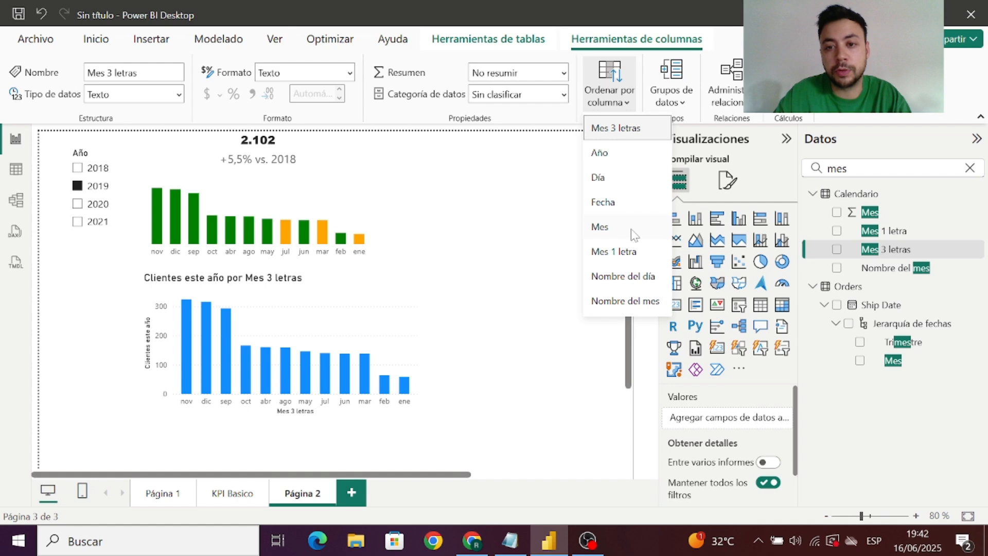
{"action": "left_click", "coordinate": [663, 247]}
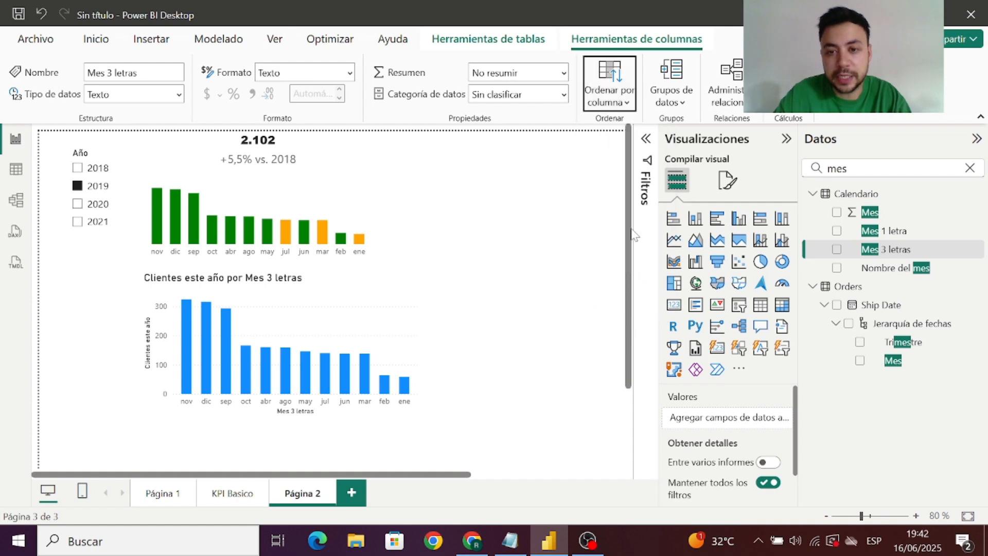
Sort the new chart's axis by Mes 3 letras in ascending order
{"action": "right_click", "coordinate": [406, 271]}
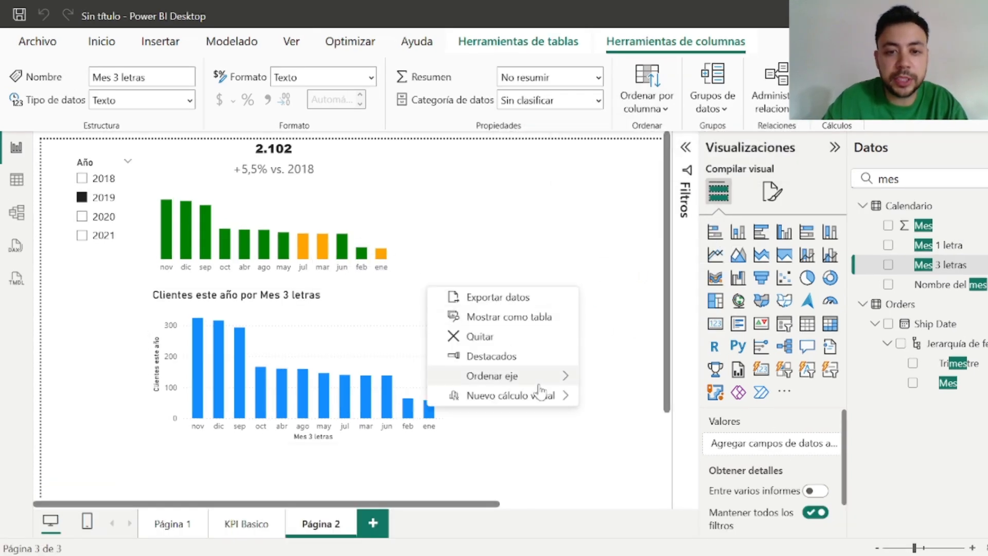
{"action": "left_click", "coordinate": [655, 381]}
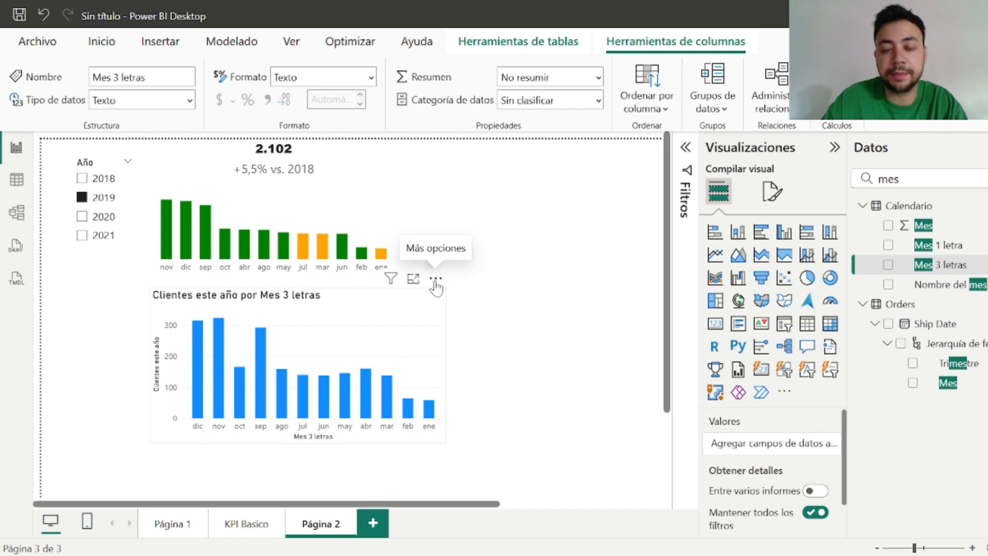
{"action": "left_click", "coordinate": [437, 280]}
{"action": "mouse_move", "coordinate": [510, 375]}
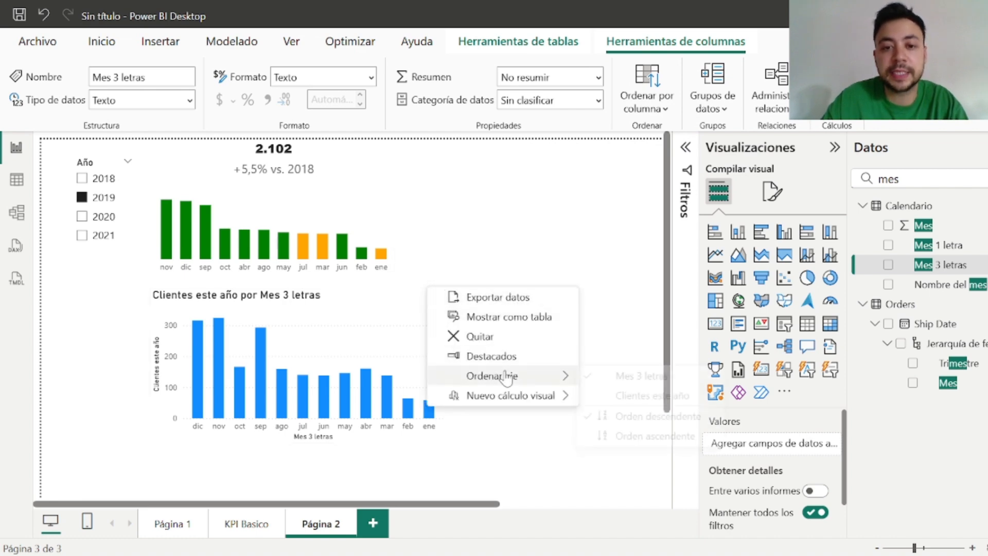
{"action": "left_click", "coordinate": [649, 437]}
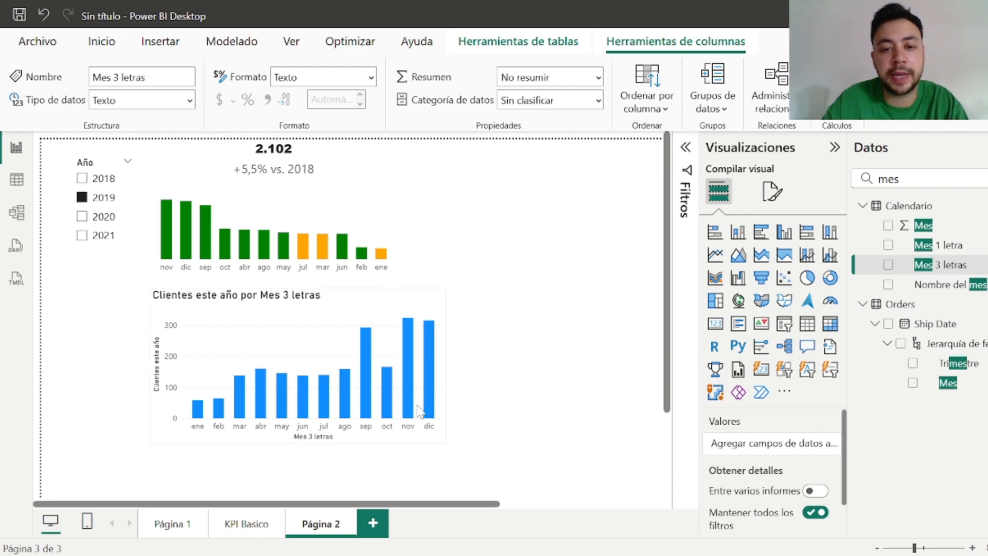
Turn off the title and the values of the new chart's Y axis
{"action": "left_click", "coordinate": [282, 355]}
{"action": "left_click", "coordinate": [774, 192]}
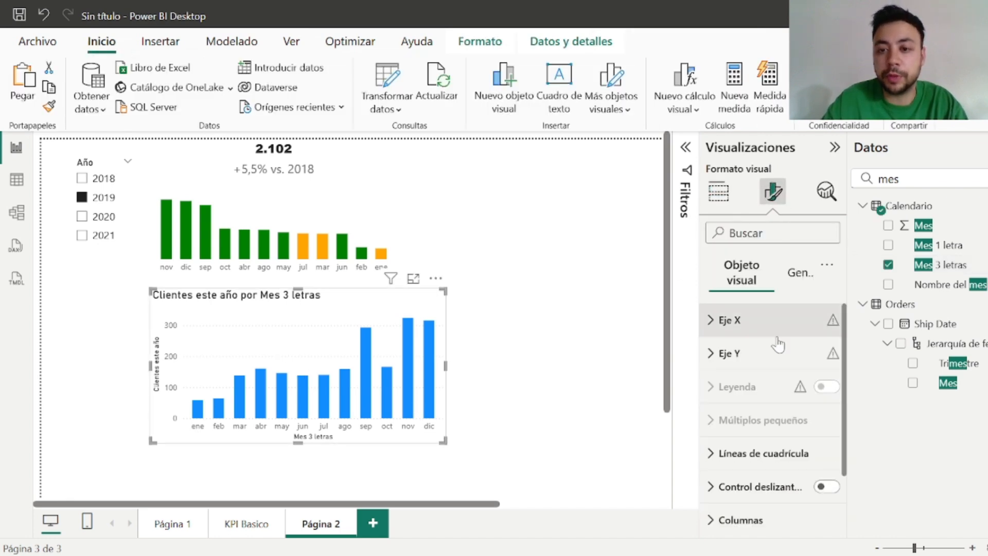
{"action": "left_click", "coordinate": [775, 355]}
{"action": "scroll", "coordinate": [762, 371], "scroll_direction": "down", "scroll_amount": 3}
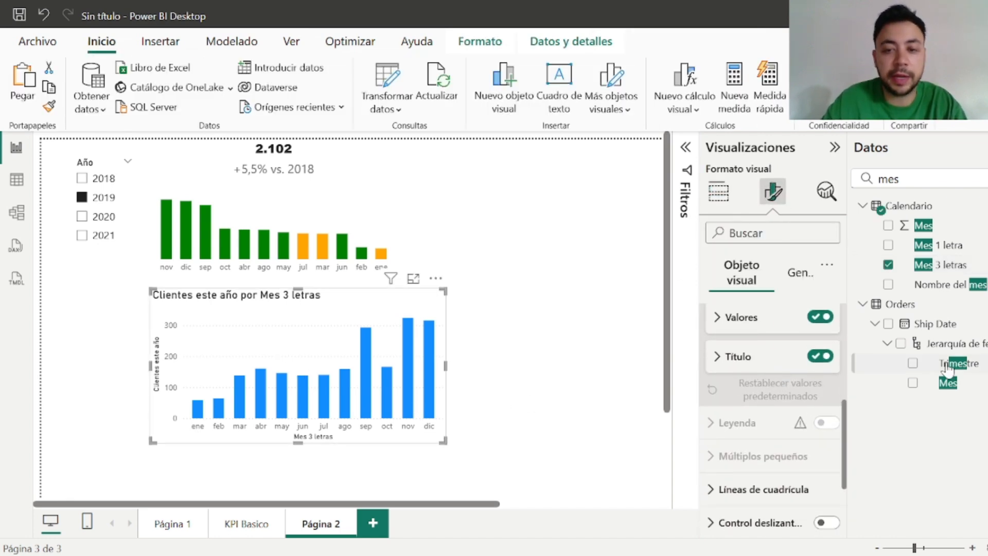
{"action": "left_click", "coordinate": [821, 356]}
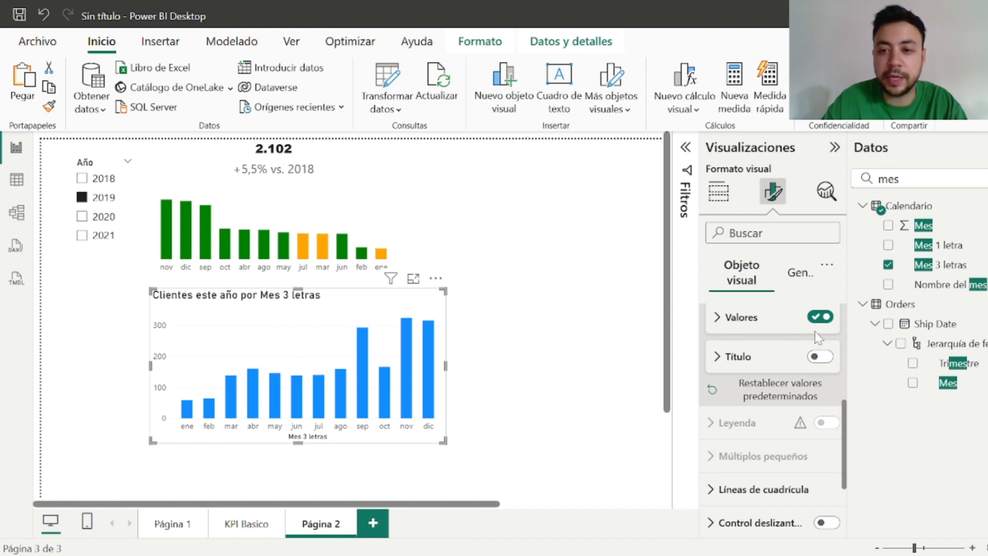
{"action": "left_click", "coordinate": [821, 317]}
Turn off the title of the new chart's X axis
{"action": "scroll", "coordinate": [799, 407], "scroll_direction": "up", "scroll_amount": 3}
{"action": "scroll", "coordinate": [799, 412], "scroll_direction": "up", "scroll_amount": 3}
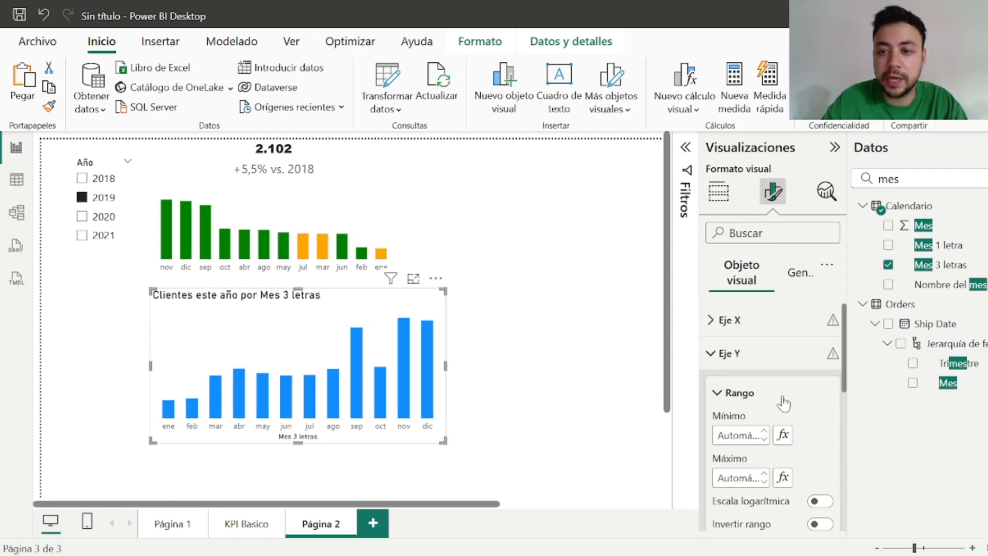
{"action": "left_click", "coordinate": [762, 320]}
{"action": "scroll", "coordinate": [821, 367], "scroll_direction": "down", "scroll_amount": 3}
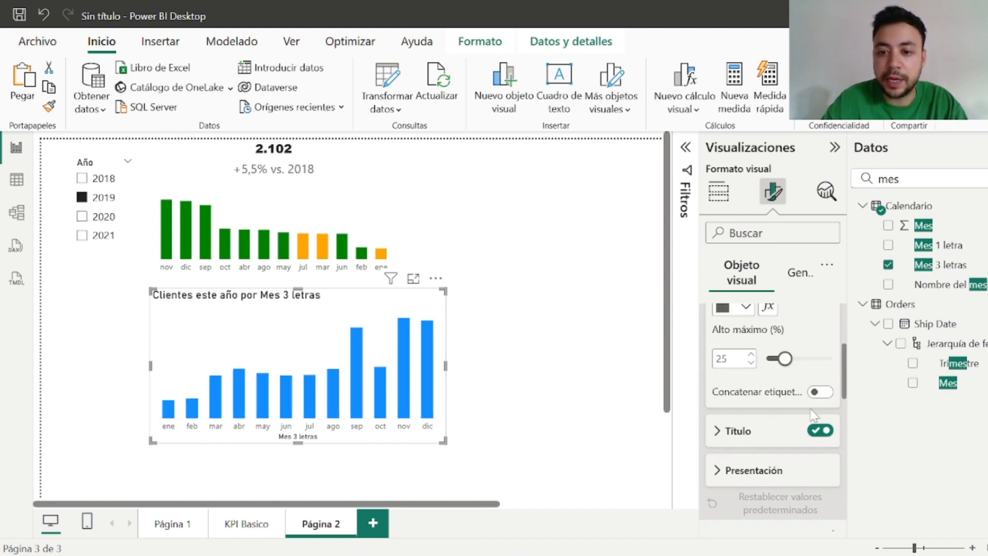
{"action": "left_click", "coordinate": [819, 431]}
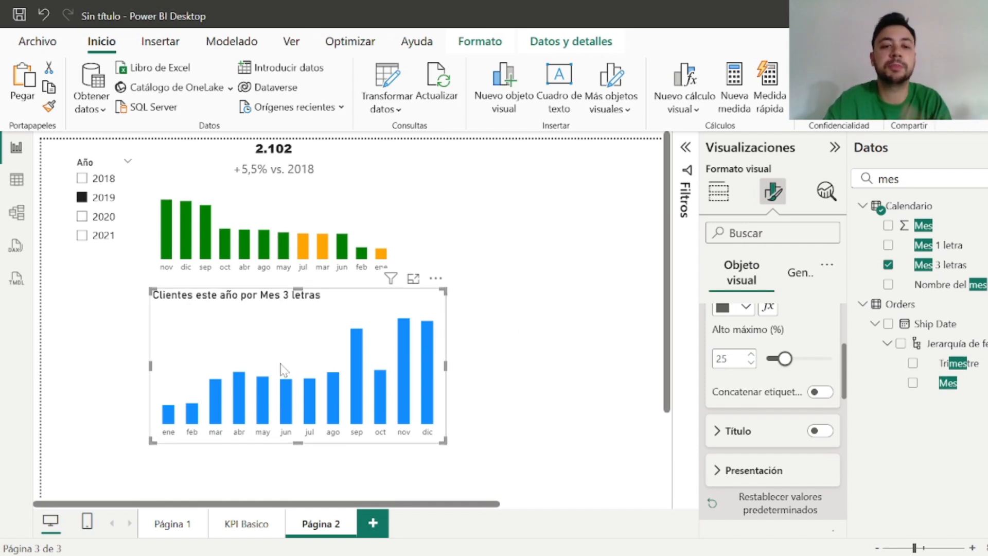
Apply conditional formatting to the new chart's column color by field value, using the color measure from the Medidas table
{"action": "scroll", "coordinate": [757, 327], "scroll_direction": "up", "scroll_amount": 2}
{"action": "left_click", "coordinate": [777, 454]}
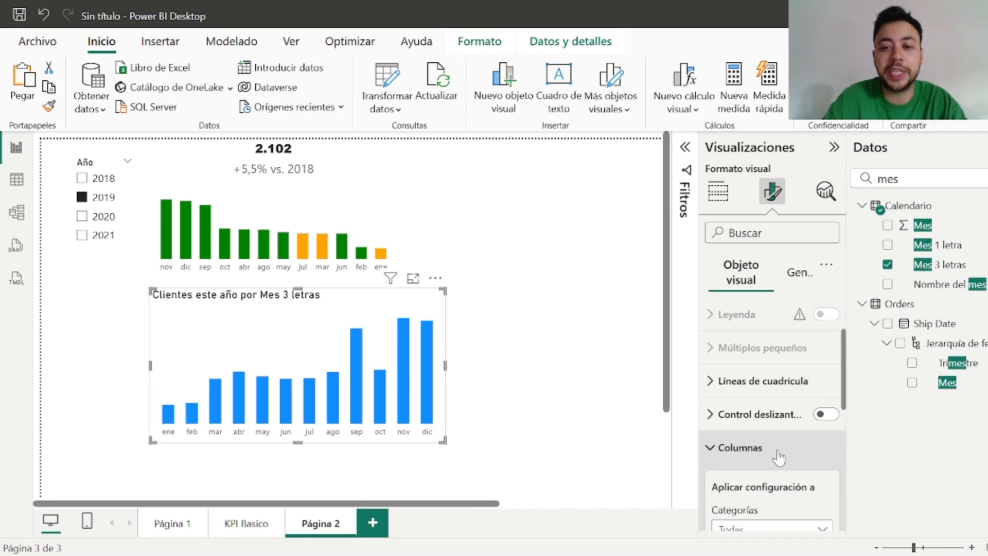
{"action": "scroll", "coordinate": [772, 435], "scroll_direction": "down", "scroll_amount": 3}
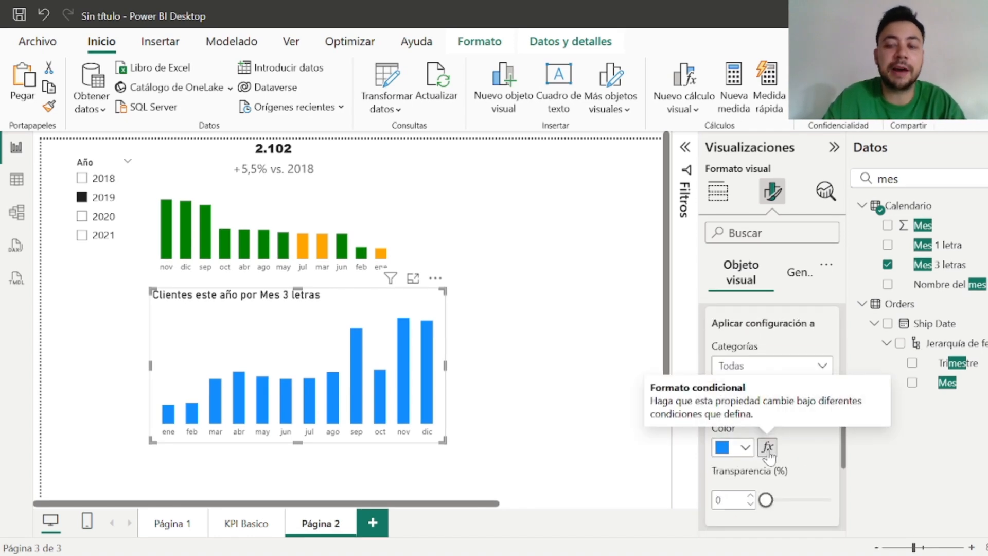
{"action": "left_click", "coordinate": [768, 448]}
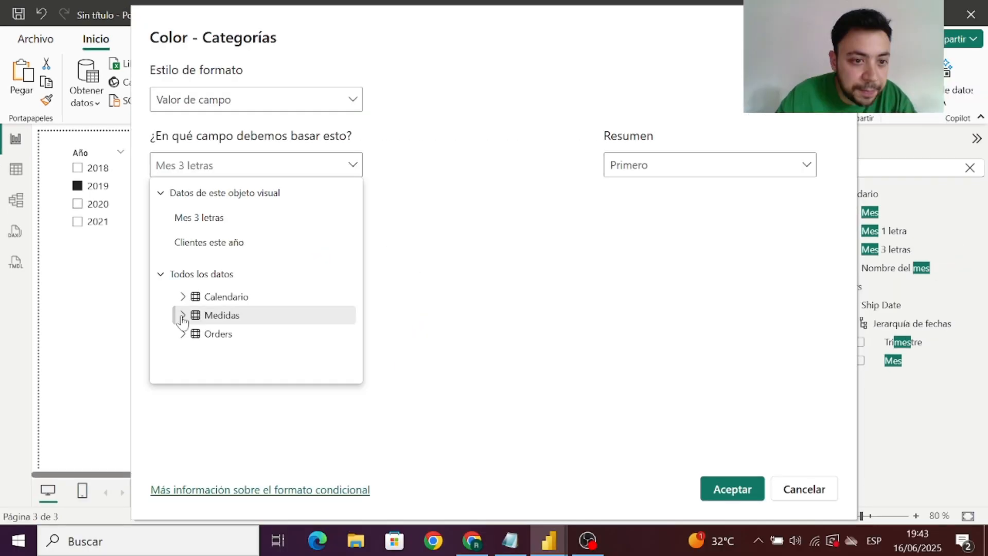
{"action": "left_click", "coordinate": [183, 315]}
{"action": "scroll", "coordinate": [249, 355], "scroll_direction": "down", "scroll_amount": 3}
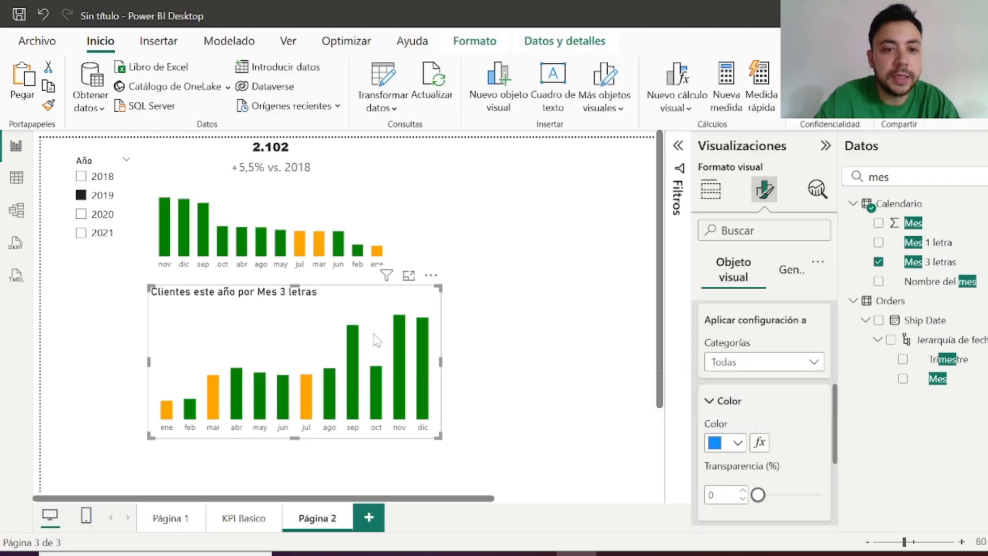
Check the conditional column colors by filtering the year to 2020 and back to 2019, and inspect the monthly columns
{"action": "left_click", "coordinate": [97, 213]}
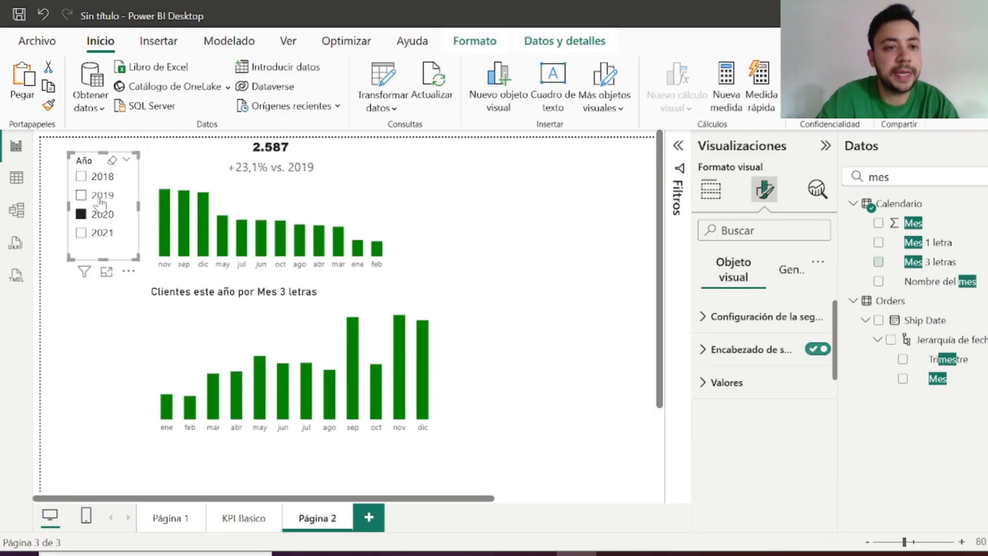
{"action": "left_click", "coordinate": [101, 200]}
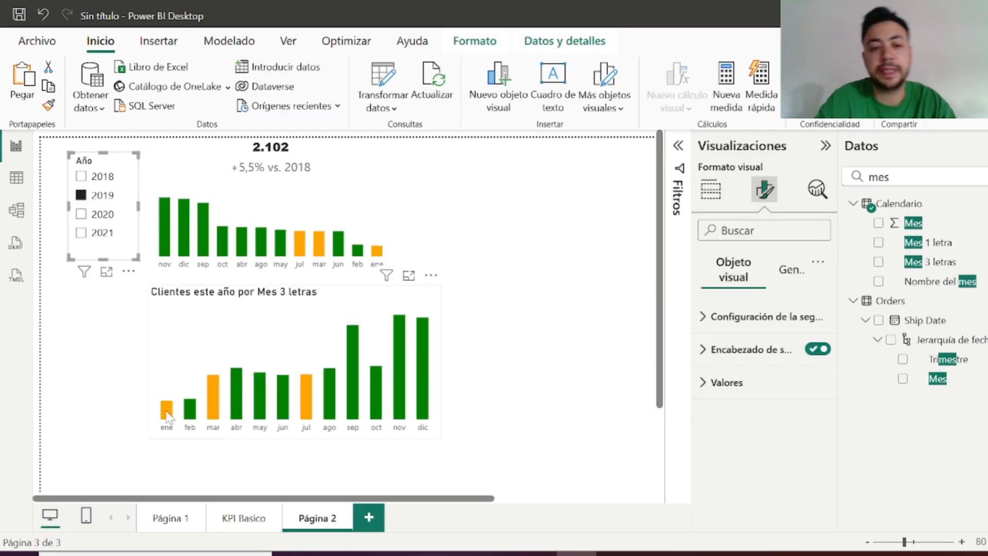
{"action": "mouse_move", "coordinate": [167, 415]}
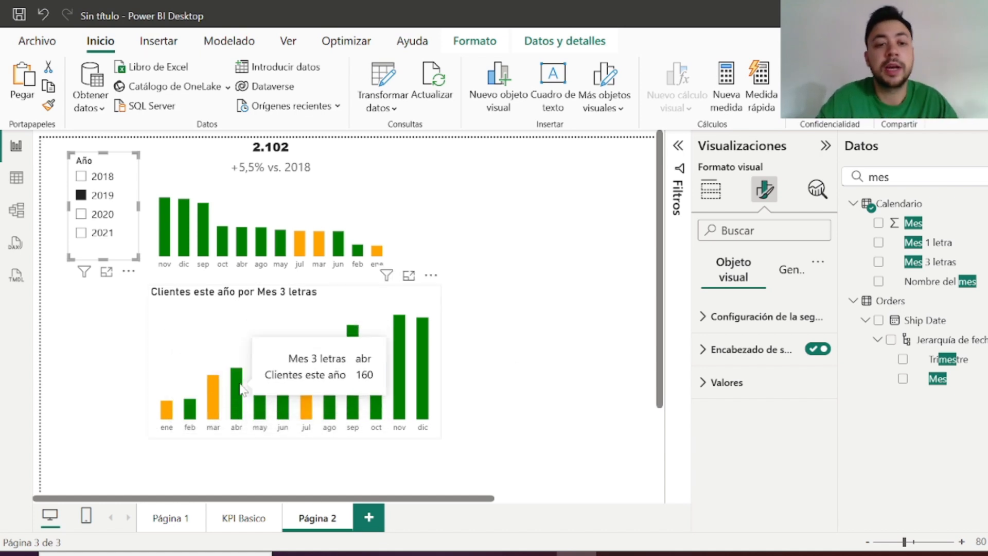
{"action": "mouse_move", "coordinate": [249, 397]}
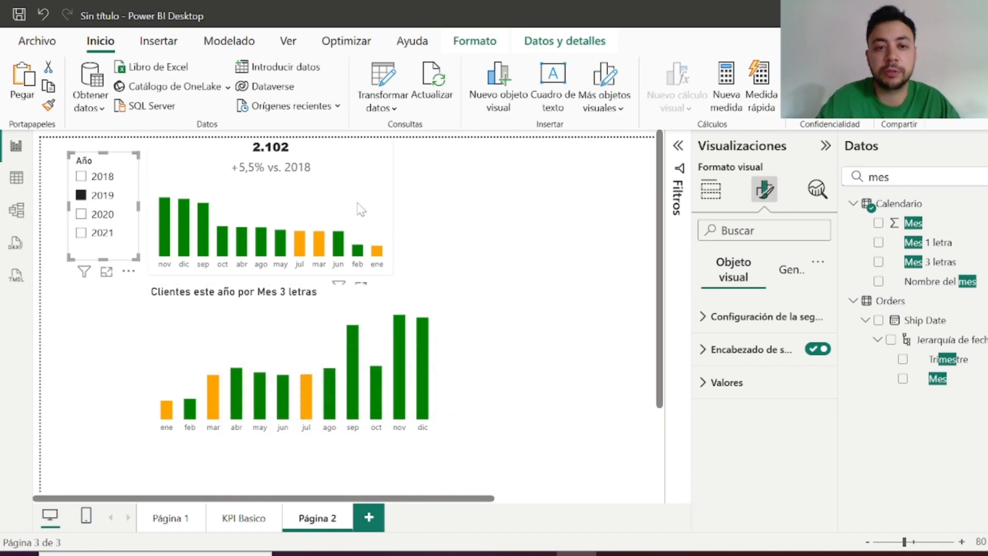
Delete the sample visual and move the new chart up into its place beside the year slicer
{"action": "left_click", "coordinate": [348, 216]}
{"action": "key", "text": "Delete"}
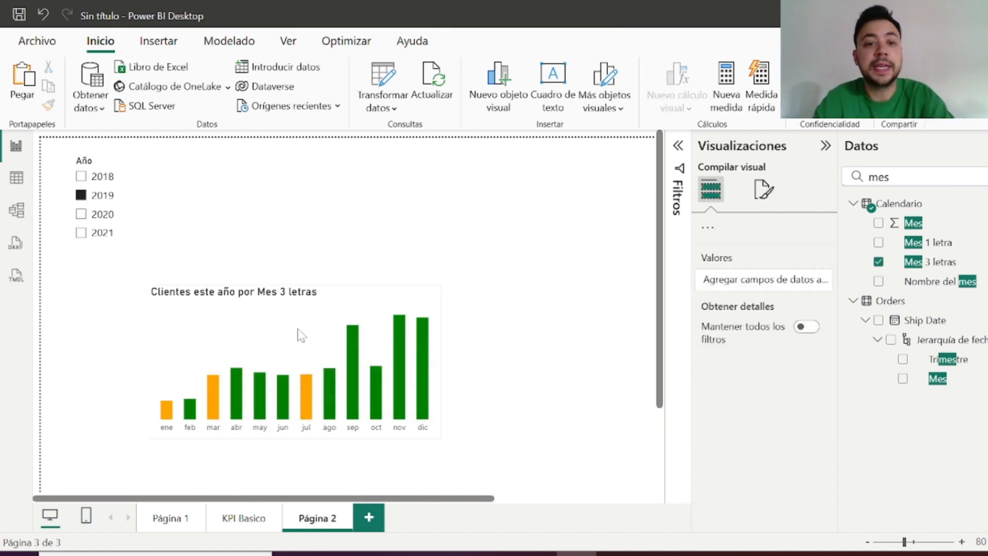
{"action": "left_click_drag", "start_coordinate": [294, 271], "coordinate": [304, 209]}
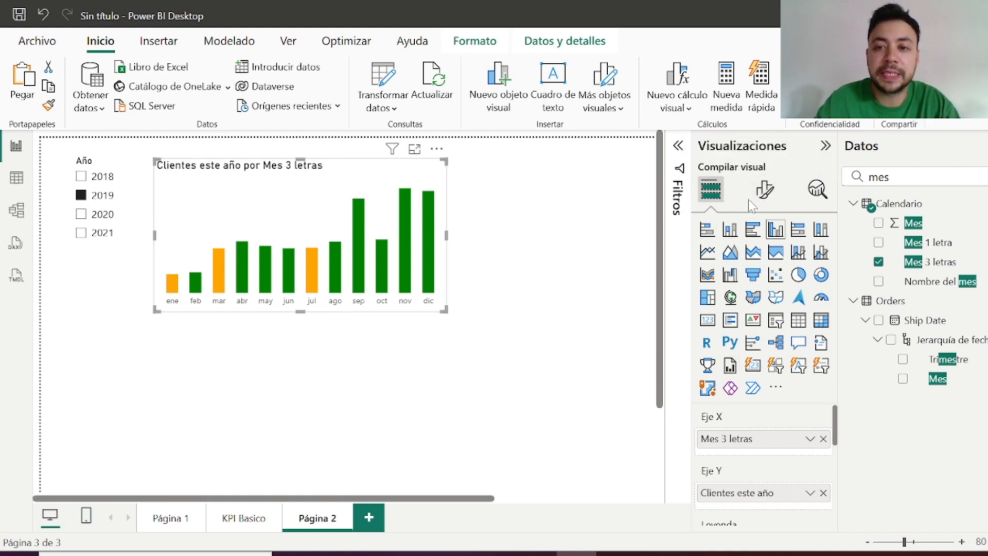
Replace the chart's title text with the static text dhdhdhdhdh
{"action": "left_click", "coordinate": [765, 190]}
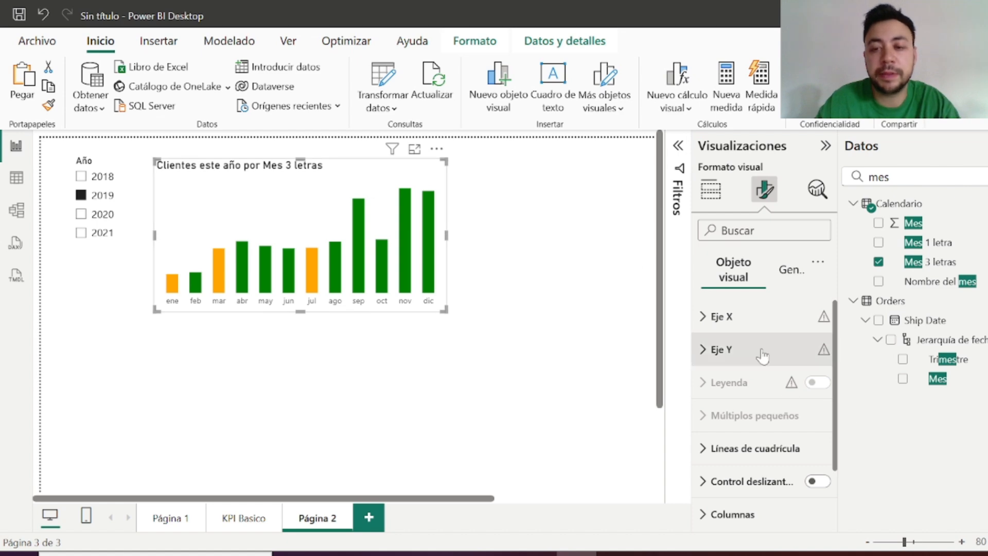
{"action": "scroll", "coordinate": [767, 381], "scroll_direction": "down", "scroll_amount": 2}
{"action": "scroll", "coordinate": [761, 360], "scroll_direction": "up", "scroll_amount": 2}
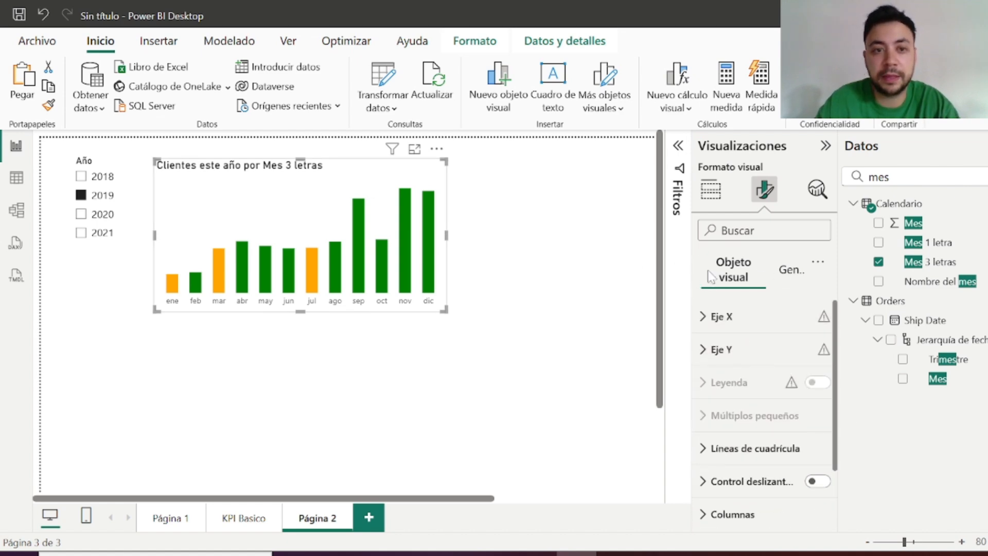
{"action": "left_click", "coordinate": [794, 271]}
{"action": "left_click", "coordinate": [739, 361]}
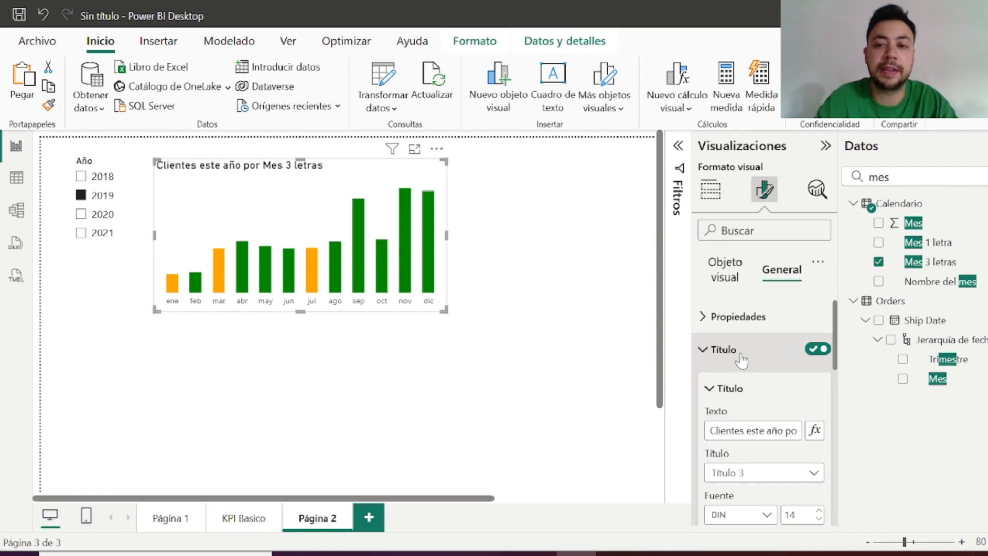
{"action": "scroll", "coordinate": [787, 377], "scroll_direction": "down", "scroll_amount": 1}
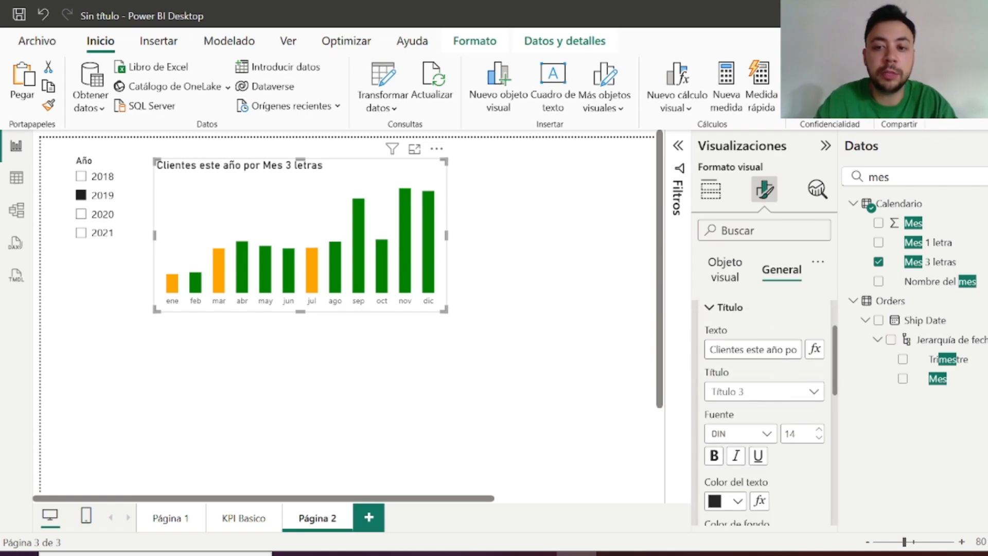
{"action": "triple_click", "coordinate": [744, 350]}
{"action": "type", "text": "dhdhdhdhdh"}
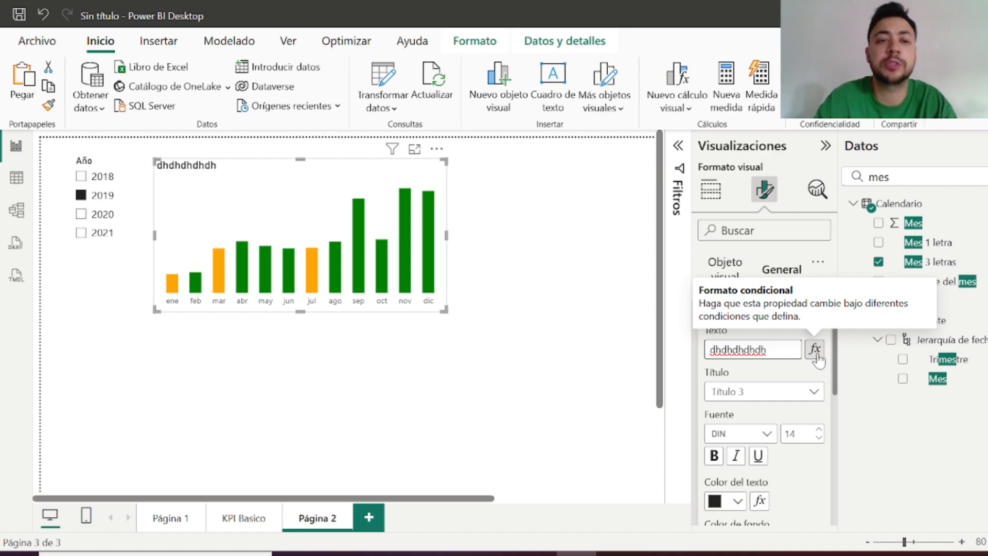
Make the chart's title text dynamic by basing it on the Clientes este año field value
{"action": "left_click", "coordinate": [817, 352]}
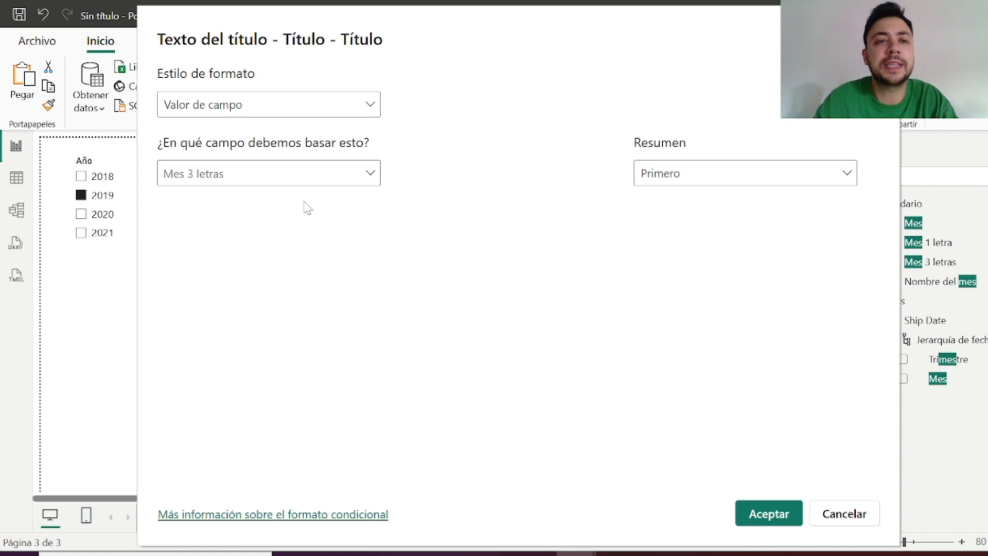
{"action": "left_click", "coordinate": [300, 180]}
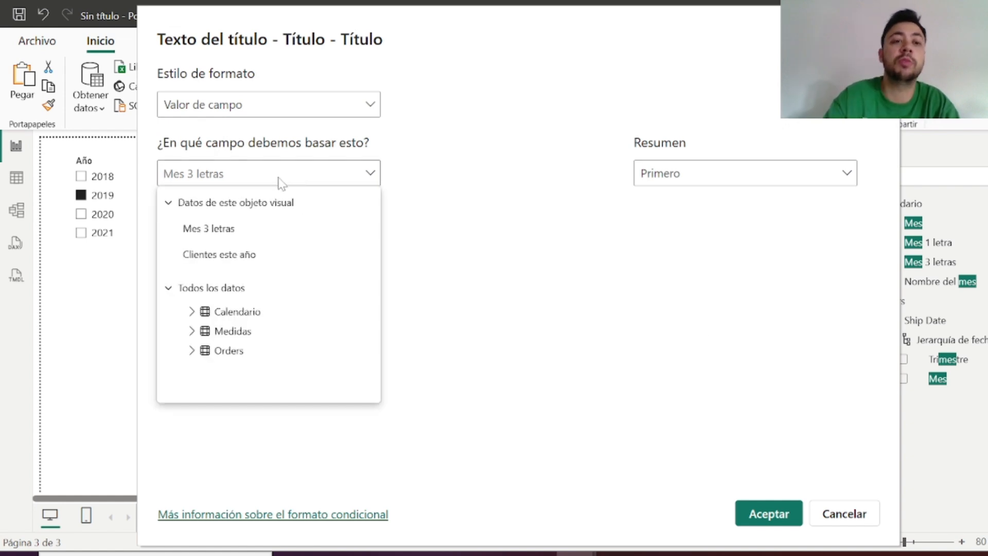
{"action": "type", "text": "client"}
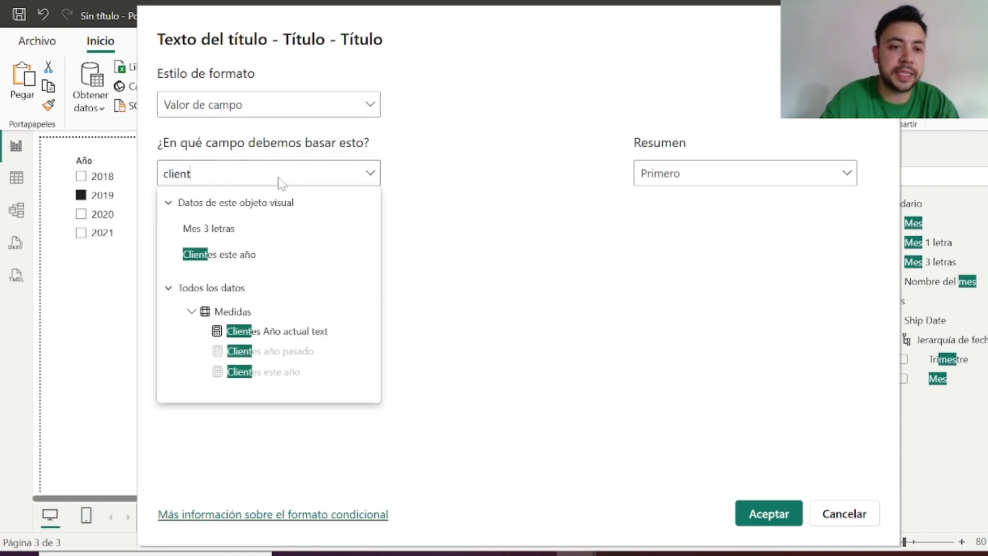
{"action": "left_click", "coordinate": [239, 260]}
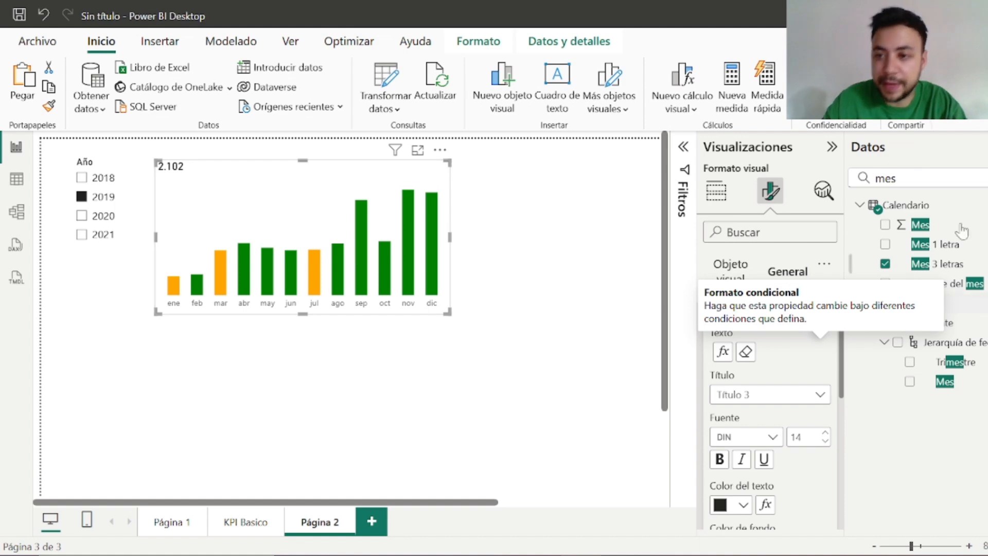
Find the Clientes Año actual text measure in the data fields and examine the number pattern in its FORMAT formula
{"action": "double_click", "coordinate": [886, 179]}
{"action": "type", "text": "cli"}
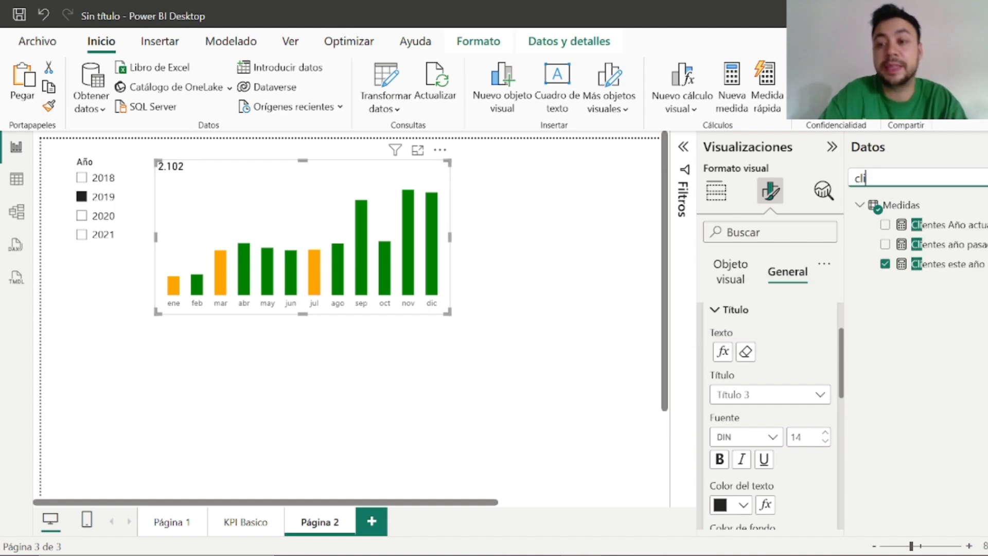
{"action": "type", "text": "en"}
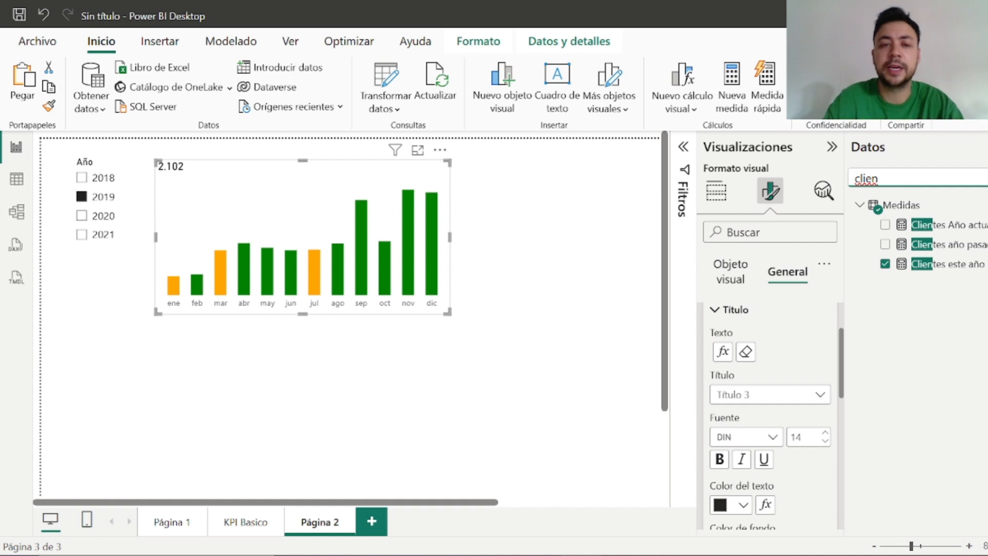
{"action": "left_click", "coordinate": [972, 225]}
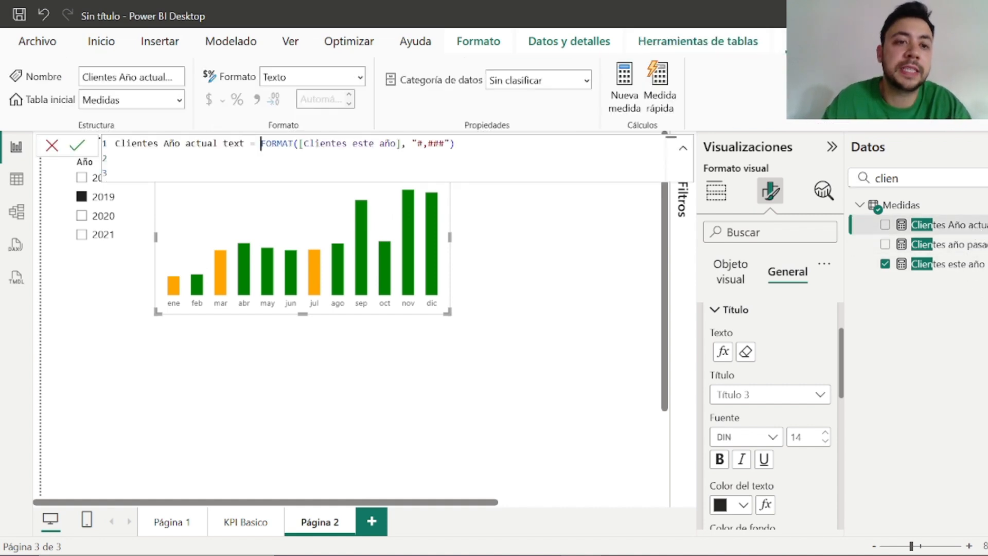
{"action": "left_click_drag", "start_coordinate": [261, 143], "coordinate": [450, 144]}
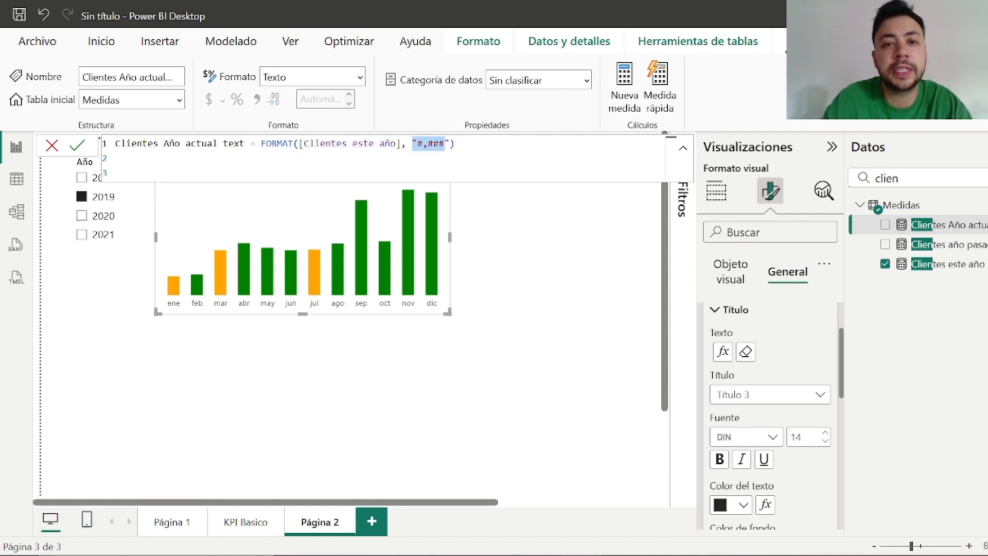
{"action": "left_click", "coordinate": [424, 144]}
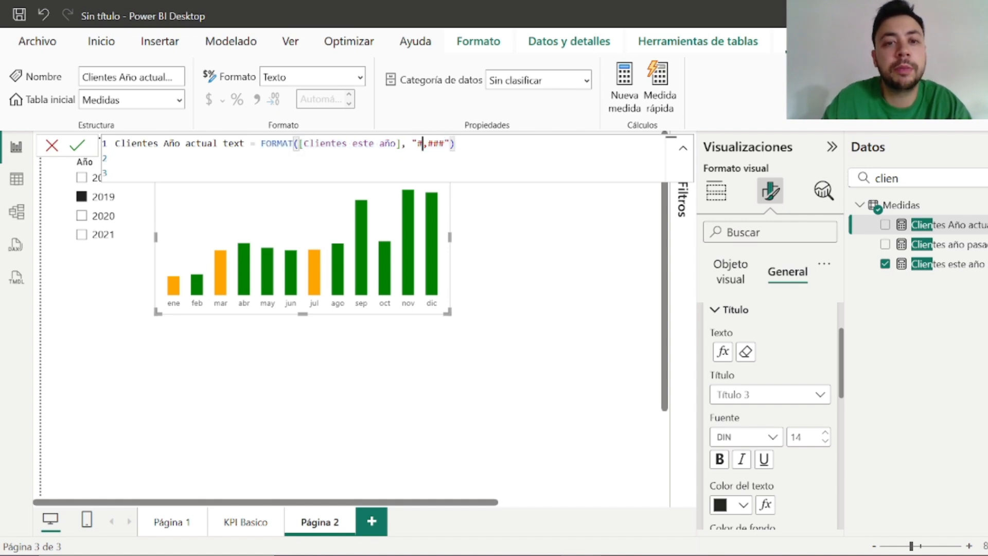
{"action": "left_click_drag", "start_coordinate": [429, 144], "coordinate": [449, 144]}
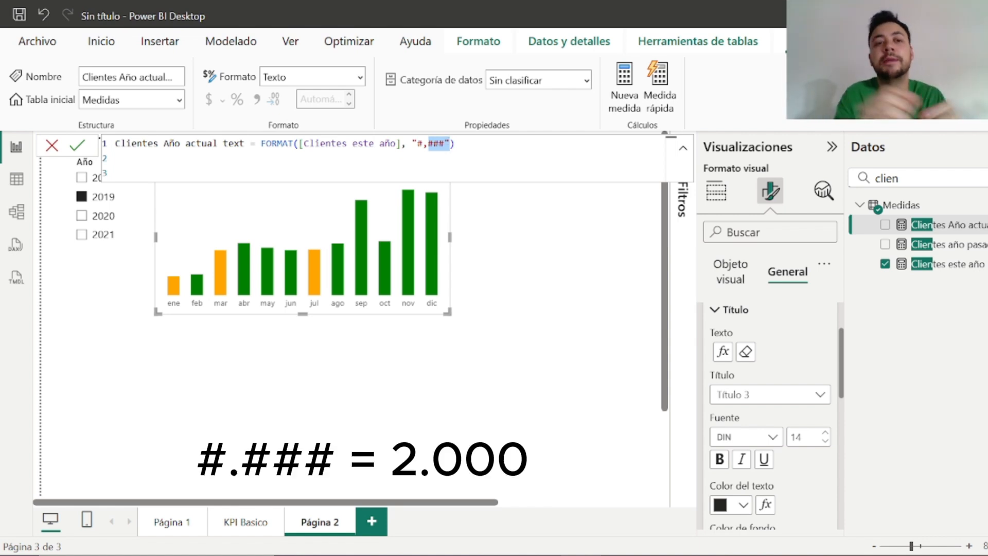
Return to the chart and clear the clien search so the data fields are no longer filtered
{"action": "left_click", "coordinate": [426, 256]}
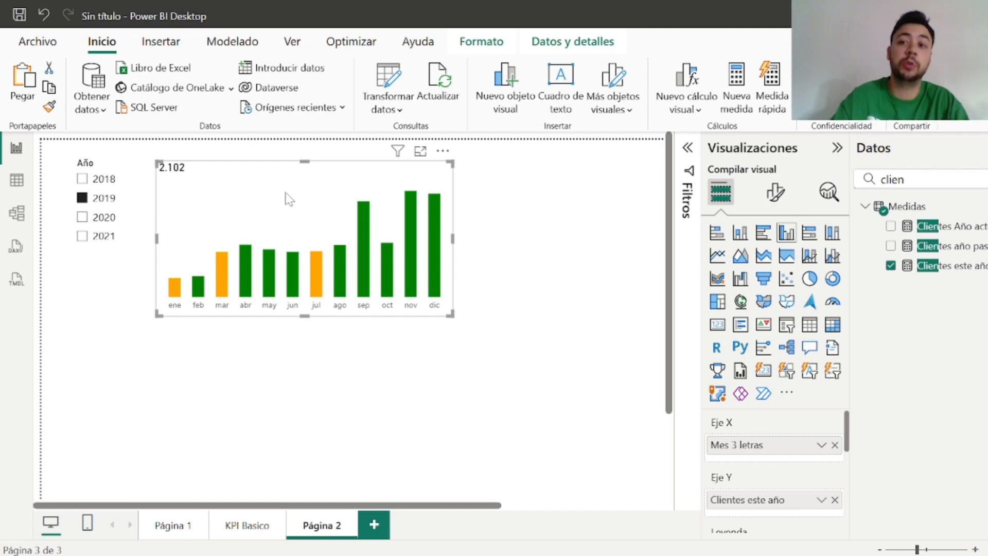
{"action": "double_click", "coordinate": [892, 179]}
{"action": "key", "text": "BackSpace"}
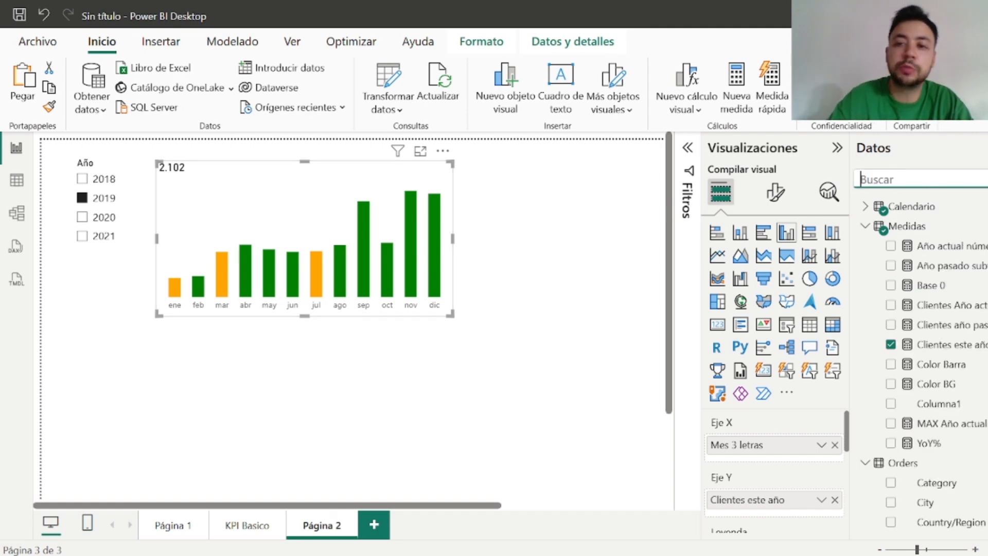
Turn on the subtitle in the column chart's title settings
{"action": "left_click", "coordinate": [775, 192]}
{"action": "left_click", "coordinate": [808, 284]}
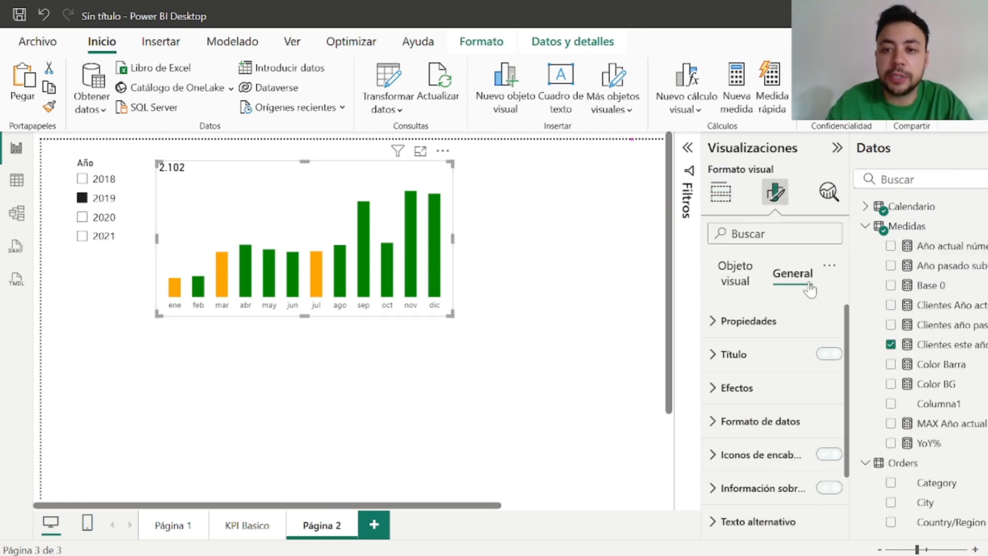
{"action": "left_click", "coordinate": [764, 357]}
{"action": "scroll", "coordinate": [769, 412], "scroll_direction": "down", "scroll_amount": 3}
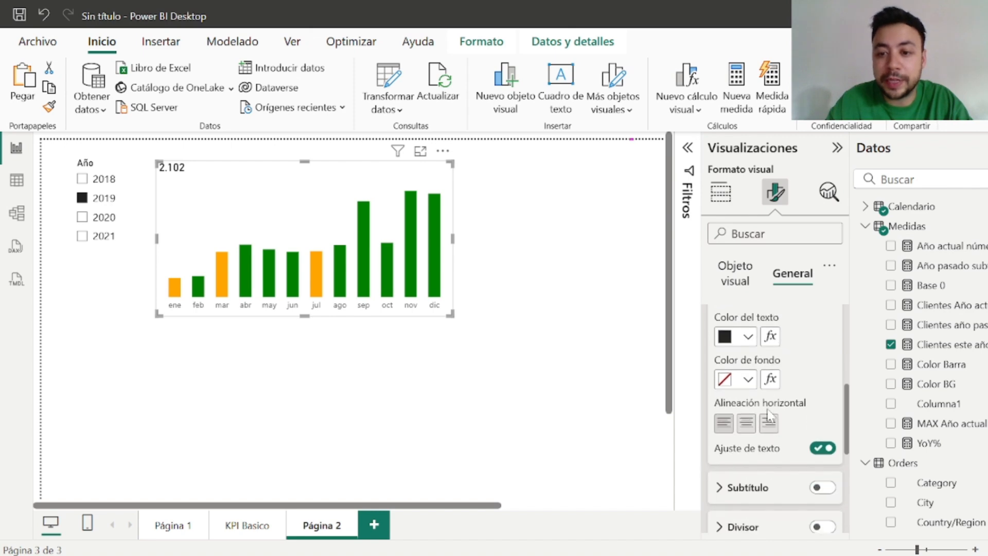
{"action": "scroll", "coordinate": [769, 412], "scroll_direction": "down", "scroll_amount": 2}
{"action": "left_click", "coordinate": [822, 407]}
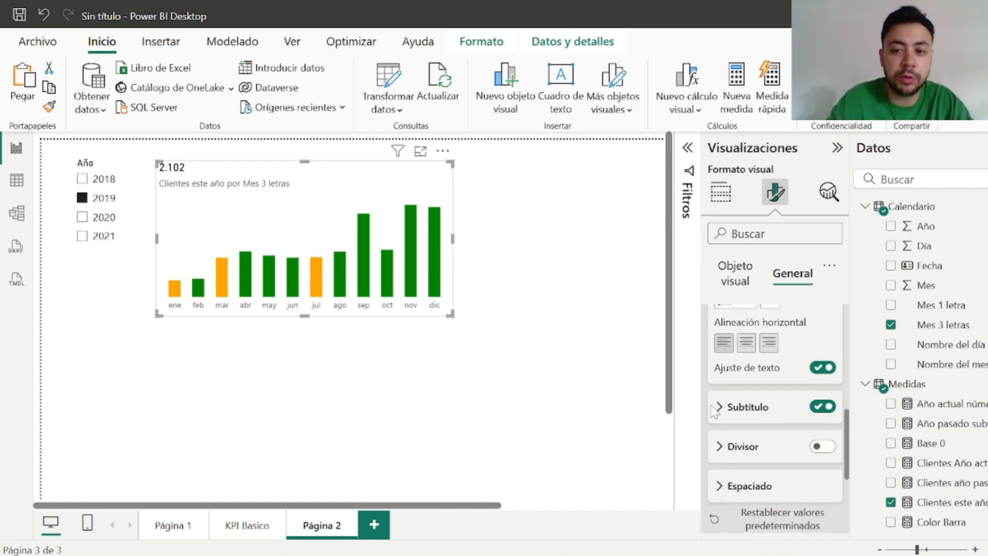
Make the chart's subtitle text dynamic by basing it on the Año pasado subtitle text measure
{"action": "left_click", "coordinate": [752, 408]}
{"action": "scroll", "coordinate": [803, 401], "scroll_direction": "down", "scroll_amount": 2}
{"action": "left_click", "coordinate": [827, 367]}
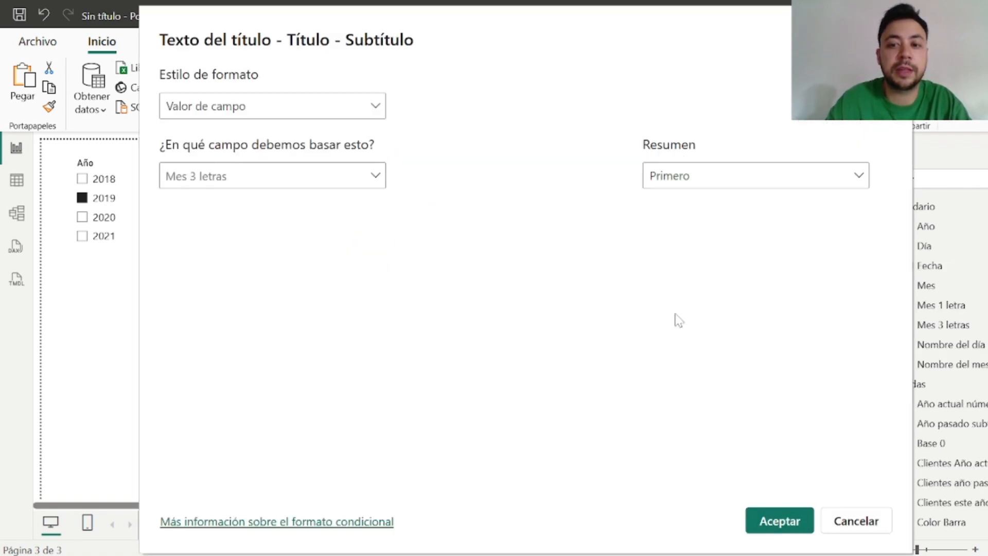
{"action": "left_click", "coordinate": [253, 178]}
{"action": "type", "text": "subt"}
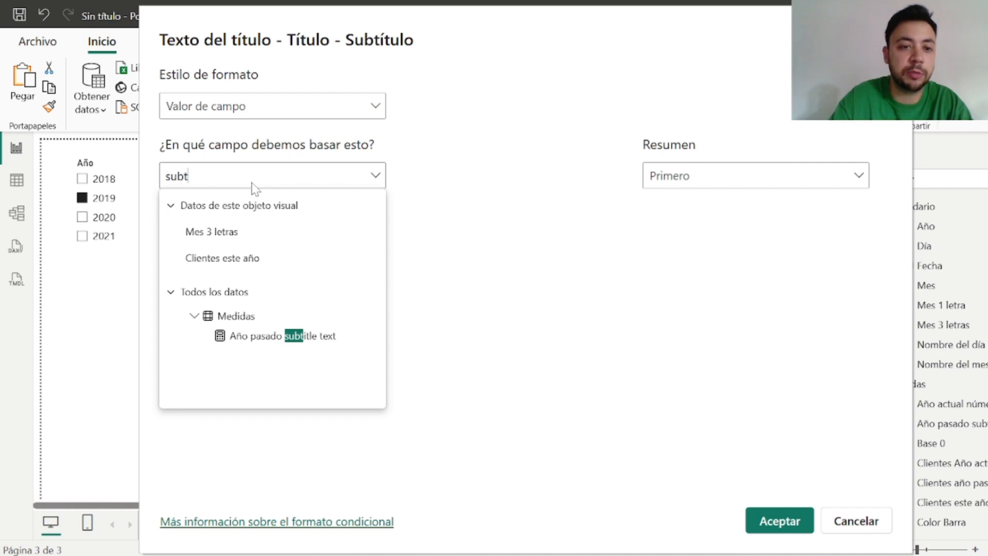
{"action": "left_click", "coordinate": [278, 337]}
{"action": "left_click", "coordinate": [780, 521]}
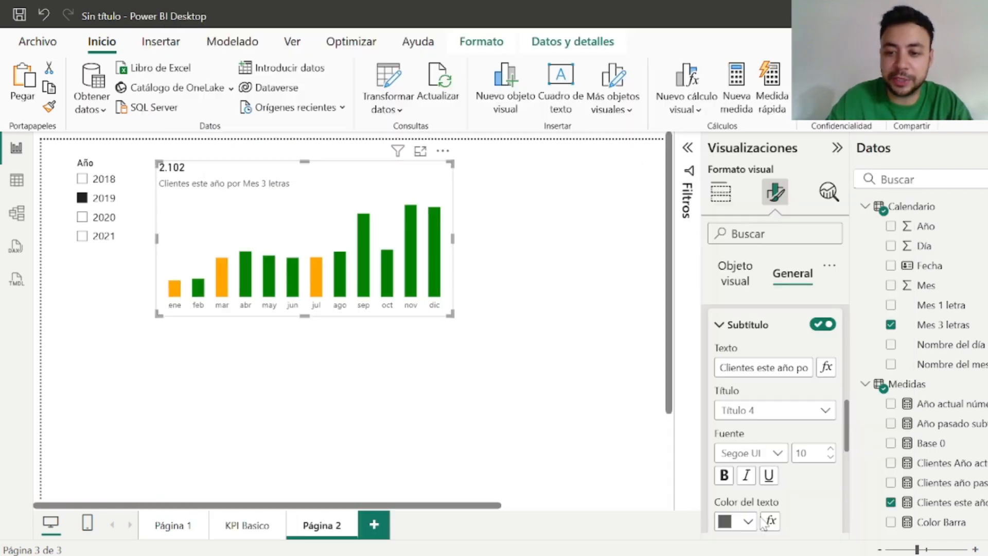
Center both the subtitle and the title horizontally on the chart
{"action": "scroll", "coordinate": [779, 454], "scroll_direction": "down", "scroll_amount": 2}
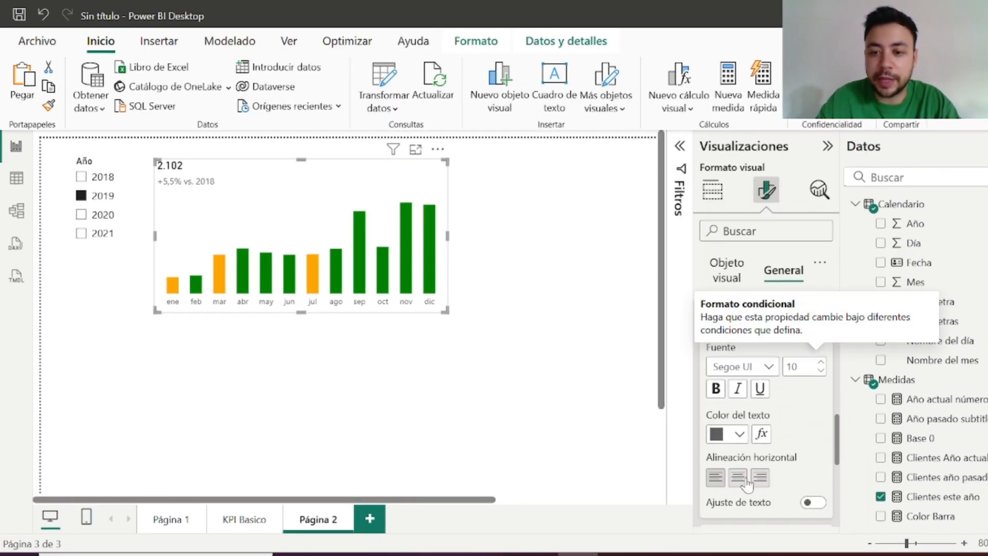
{"action": "left_click", "coordinate": [746, 469]}
{"action": "scroll", "coordinate": [747, 412], "scroll_direction": "up", "scroll_amount": 4}
{"action": "left_click", "coordinate": [738, 339]}
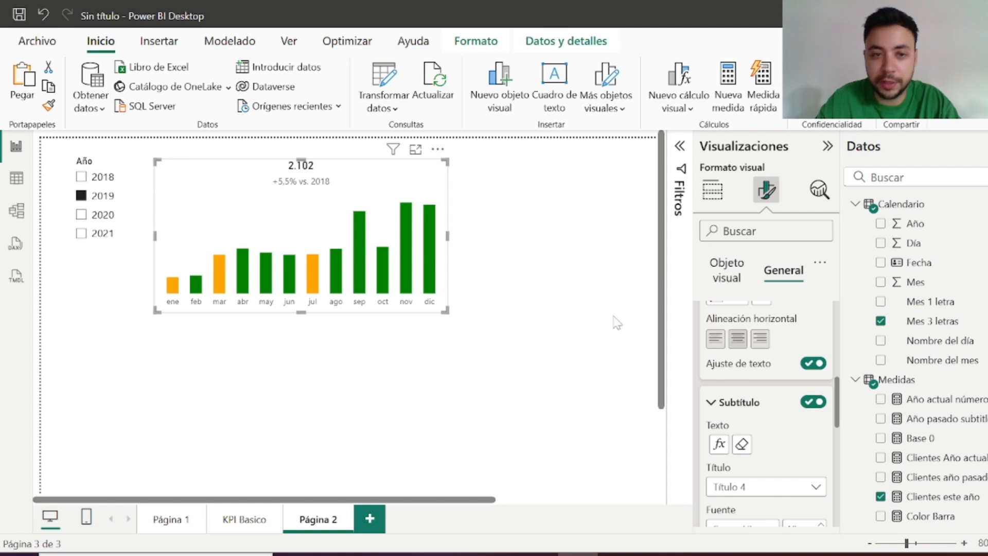
Set the subtitle's font size to 13 and the title's font to Segoe UI Bold, size 20, and enlarge the chart slightly
{"action": "scroll", "coordinate": [816, 411], "scroll_direction": "down", "scroll_amount": 2}
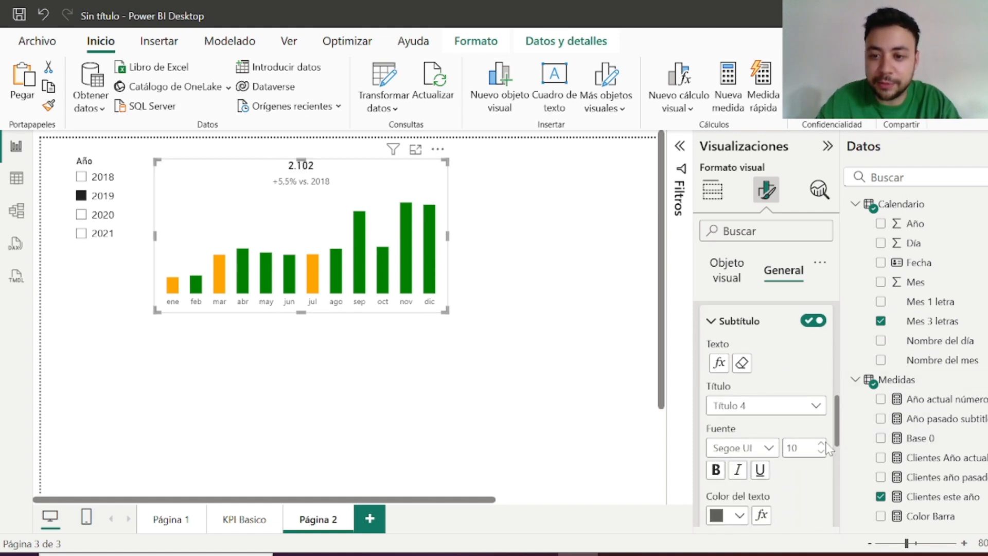
{"action": "scroll", "coordinate": [761, 423], "scroll_direction": "up", "scroll_amount": 3}
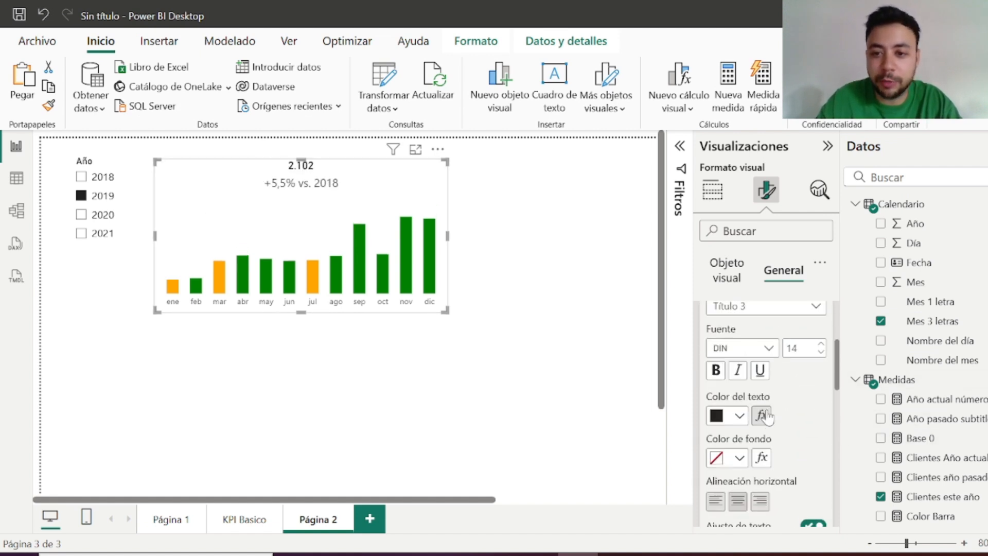
{"action": "left_click", "coordinate": [767, 348]}
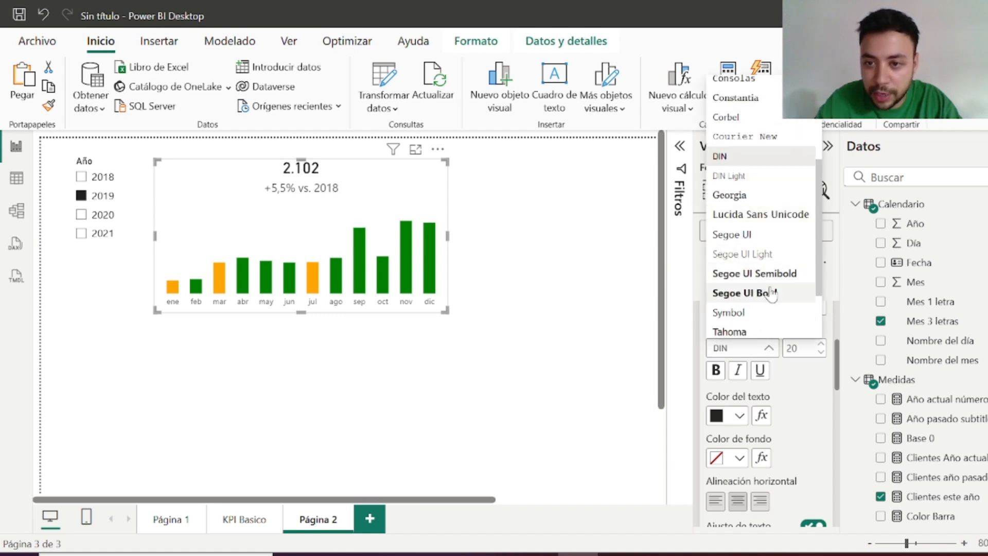
{"action": "left_click", "coordinate": [745, 293]}
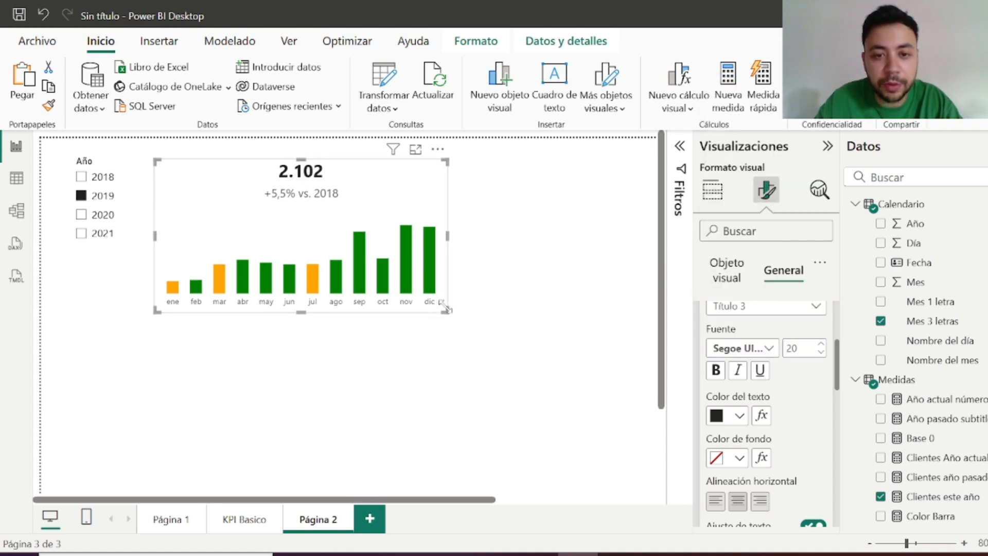
{"action": "left_click_drag", "start_coordinate": [445, 308], "coordinate": [457, 331]}
Review which field the chart's subtitle text is based on, leaving the setting as it is
{"action": "scroll", "coordinate": [757, 438], "scroll_direction": "down", "scroll_amount": 5}
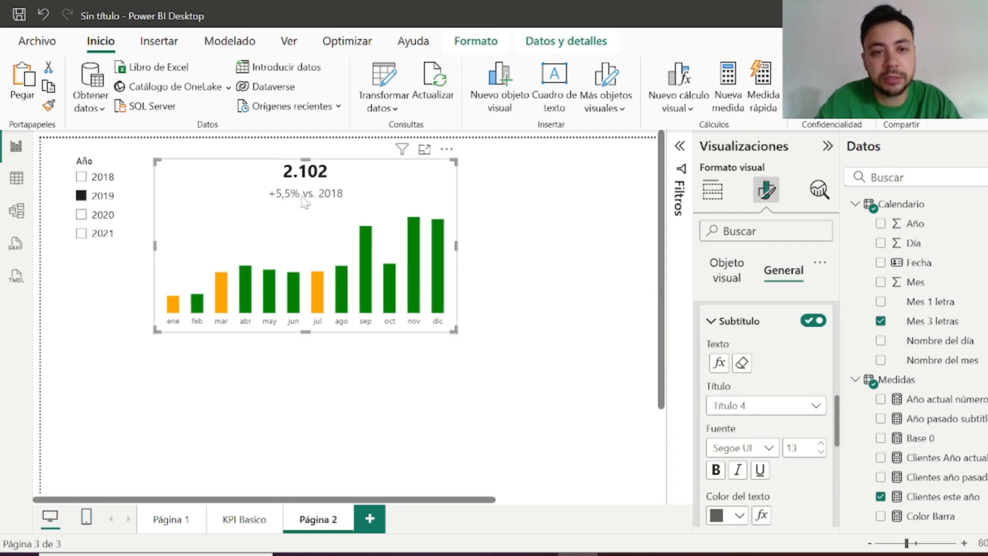
{"action": "left_click", "coordinate": [719, 363]}
{"action": "left_click", "coordinate": [288, 178]}
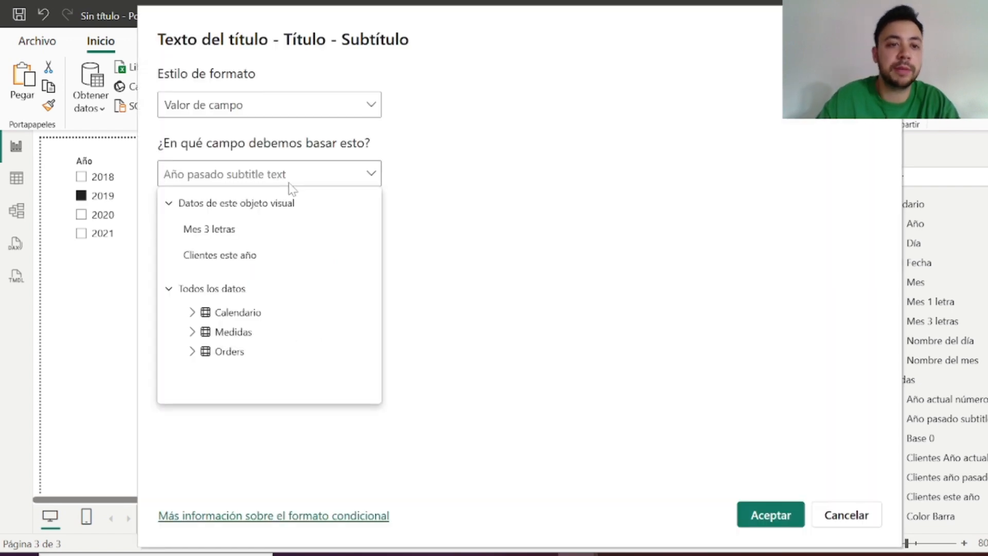
{"action": "key", "text": "Escape"}
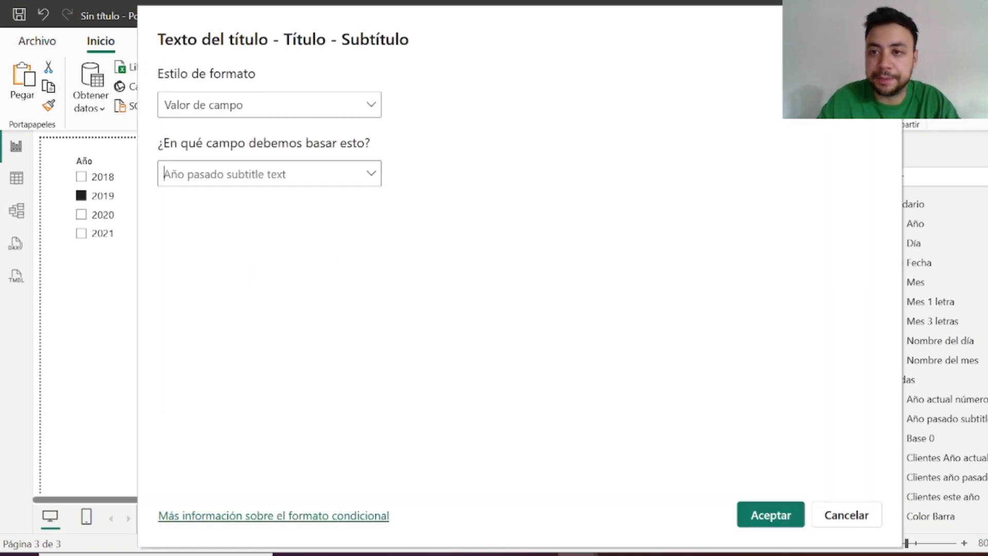
{"action": "key", "text": "Escape"}
Color the subtitle text conditionally by field value, based on the Color Barra measure
{"action": "scroll", "coordinate": [760, 437], "scroll_direction": "down", "scroll_amount": 1}
{"action": "left_click", "coordinate": [761, 435]}
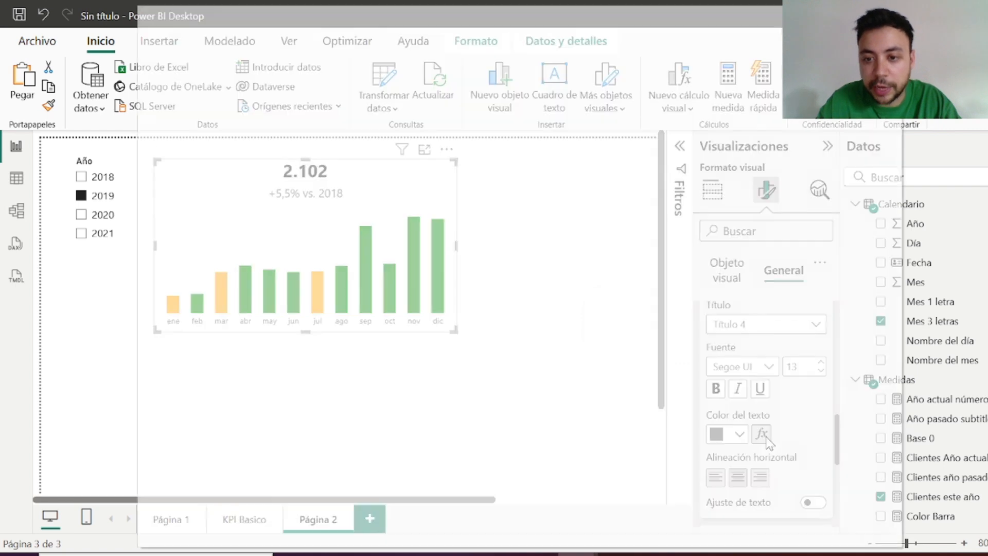
{"action": "left_click", "coordinate": [297, 105]}
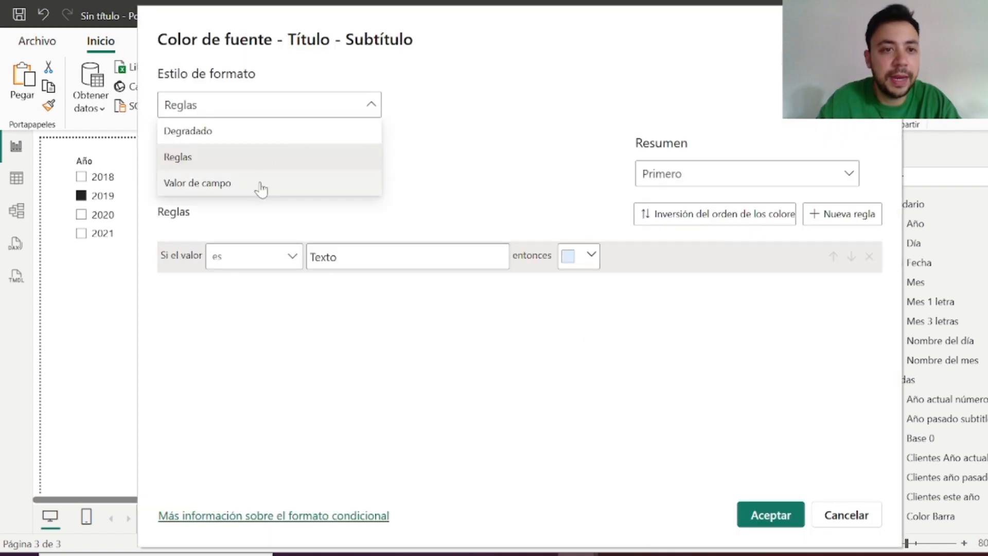
{"action": "left_click", "coordinate": [261, 183]}
{"action": "left_click", "coordinate": [278, 174]}
{"action": "type", "text": "color"}
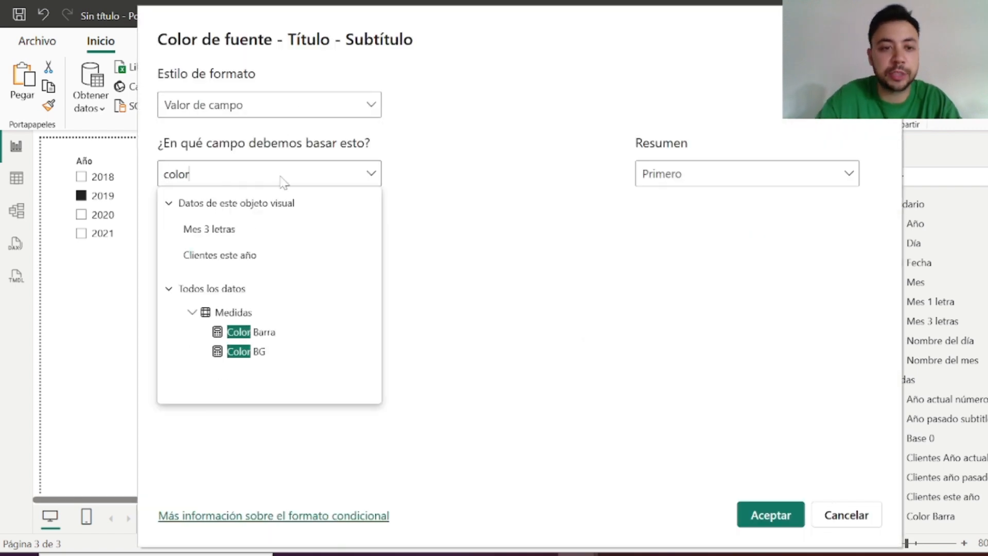
{"action": "left_click", "coordinate": [251, 332]}
{"action": "left_click", "coordinate": [770, 516]}
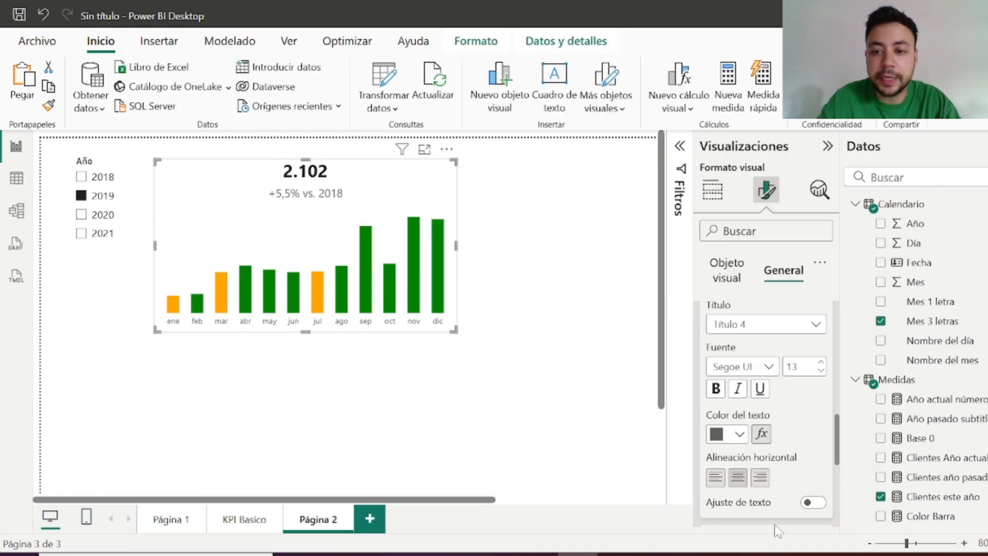
Filter the year slicer by 2020, 2018 and 2019 to check the dynamic subtitle and its color, ending on 2019
{"action": "left_click", "coordinate": [102, 214]}
{"action": "left_click", "coordinate": [101, 177]}
{"action": "left_click", "coordinate": [101, 196]}
{"action": "left_click", "coordinate": [103, 215]}
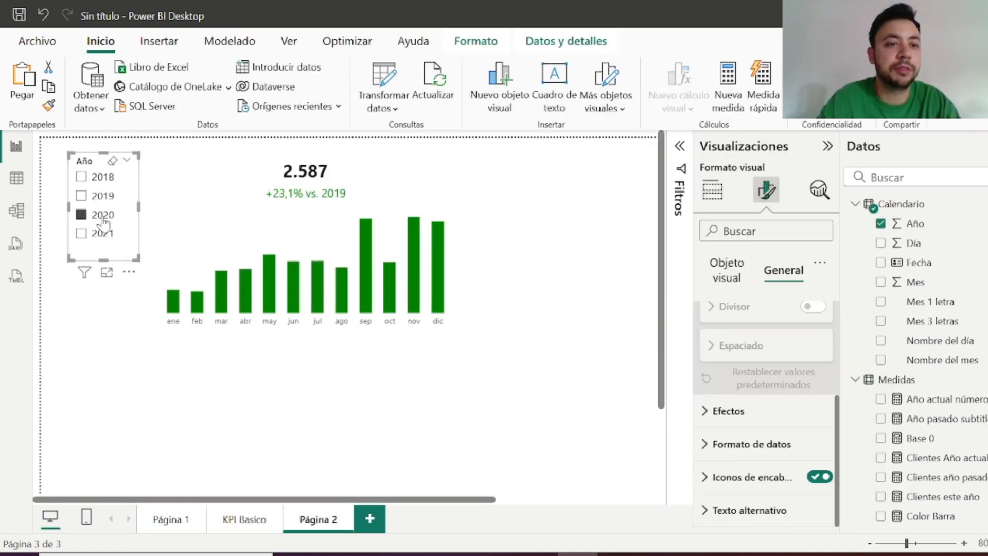
{"action": "left_click", "coordinate": [101, 195]}
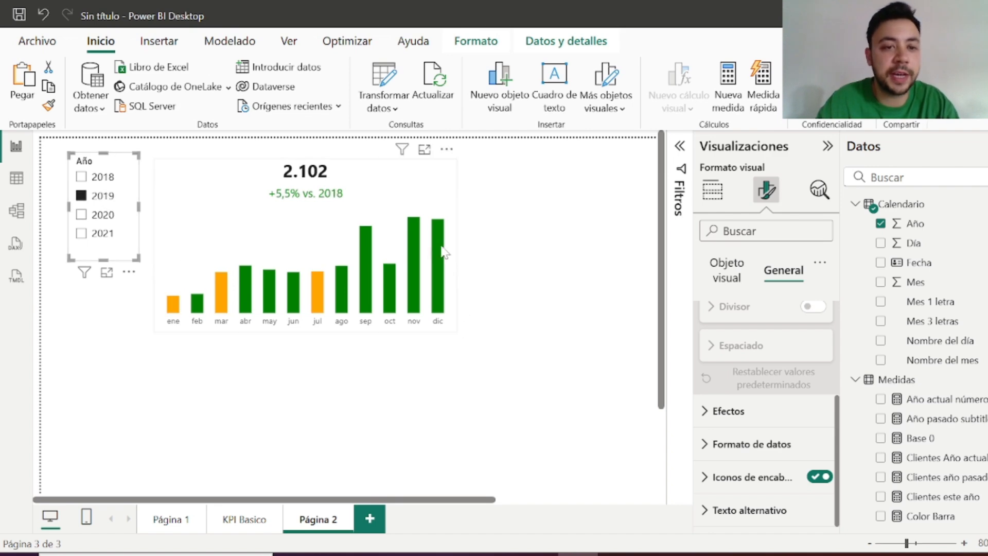
Move the chart closer to the year slicer and view the example line chart on Página 1
{"action": "left_click", "coordinate": [345, 218]}
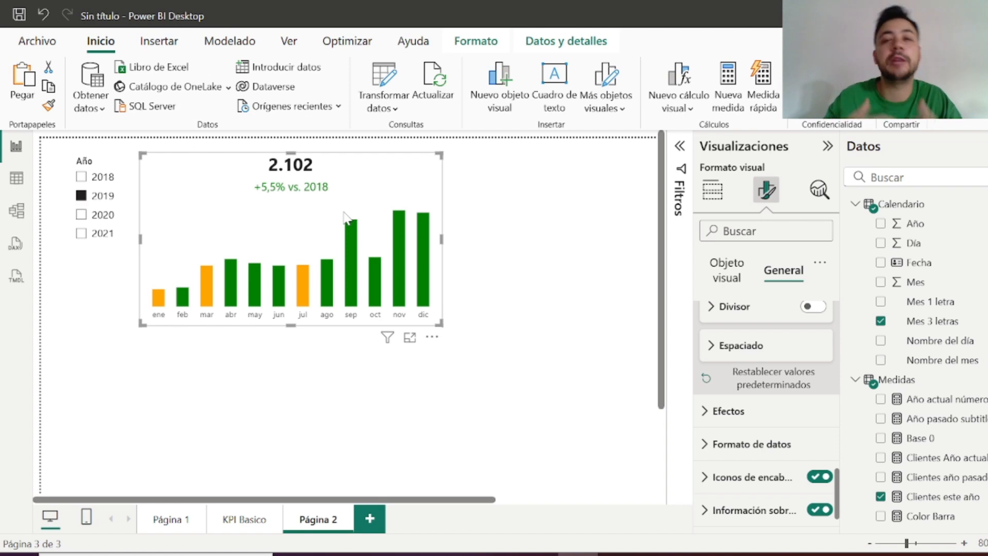
{"action": "left_click", "coordinate": [187, 523]}
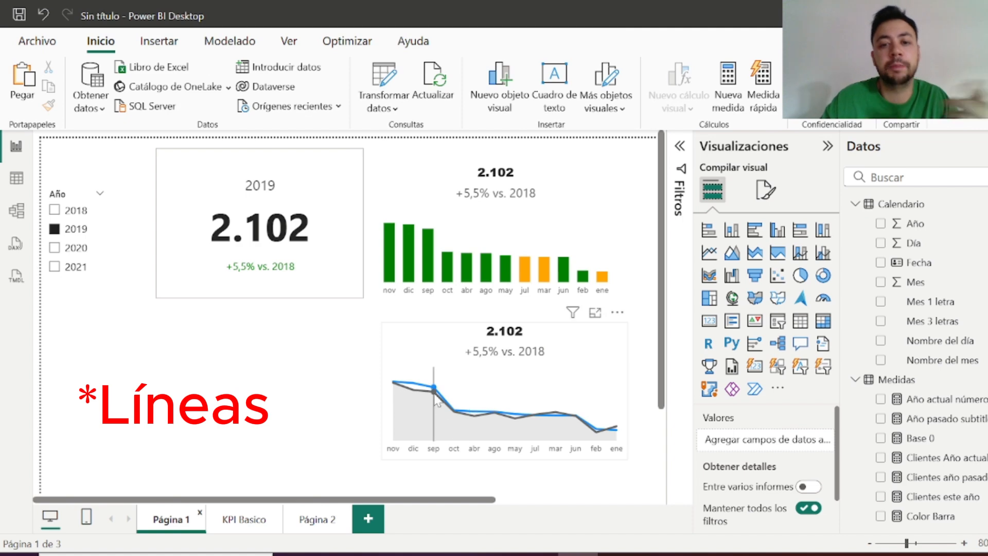
{"action": "mouse_move", "coordinate": [437, 404]}
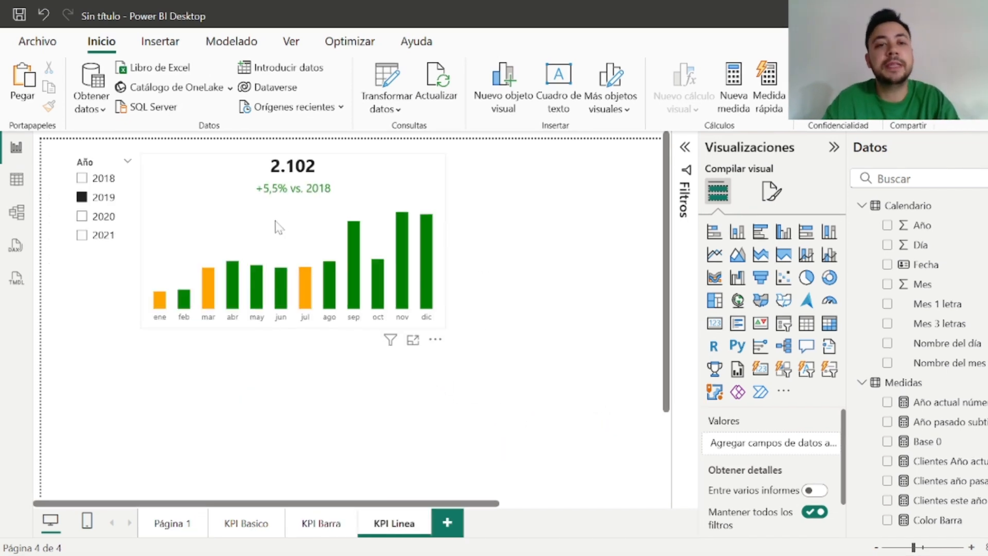
Duplicate the column chart on the KPI Linea page and place the copy below the original
{"action": "left_click", "coordinate": [278, 227]}
{"action": "key", "text": "ctrl+v"}
{"action": "left_click_drag", "start_coordinate": [278, 228], "coordinate": [282, 400]}
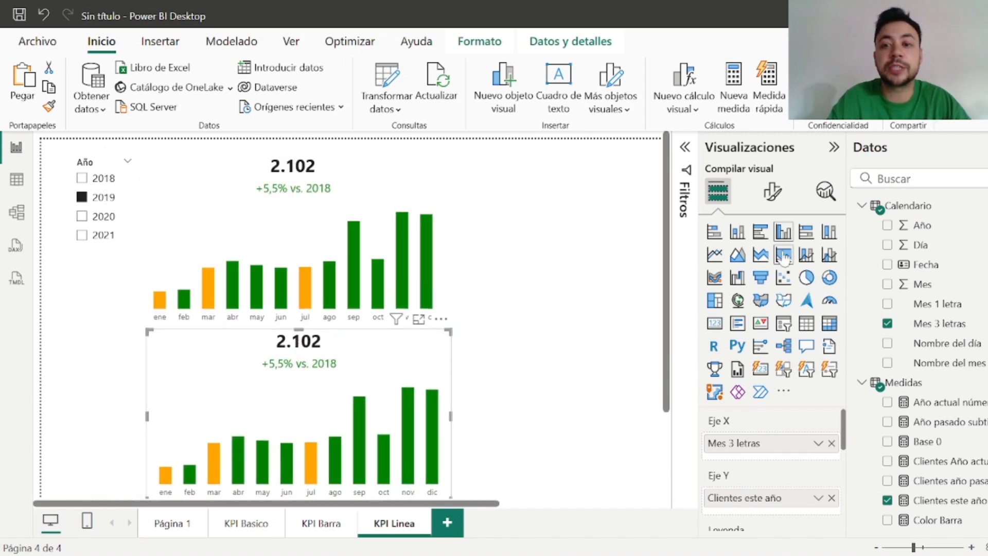
Try the copied chart as a line chart and return it to clustered columns
{"action": "left_click", "coordinate": [715, 254]}
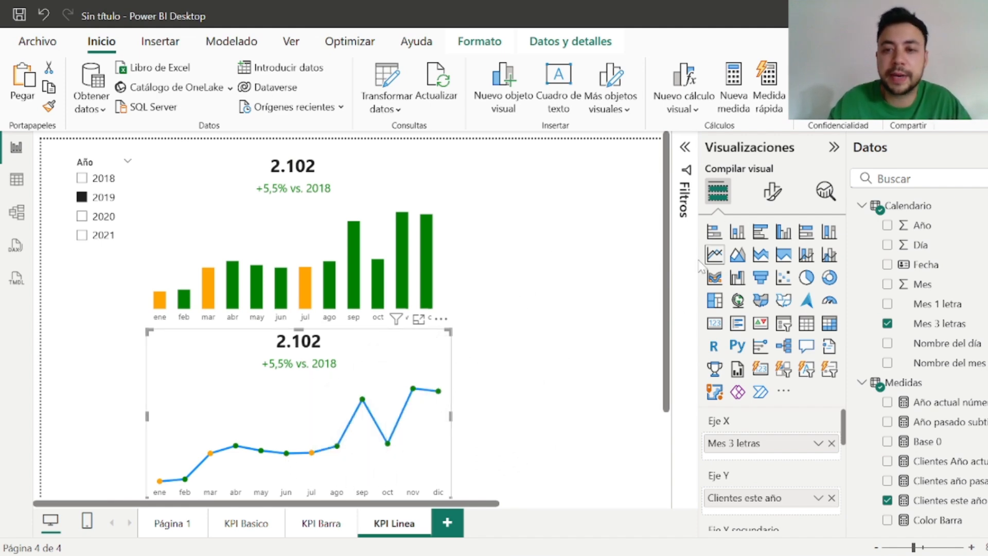
{"action": "left_click", "coordinate": [783, 232]}
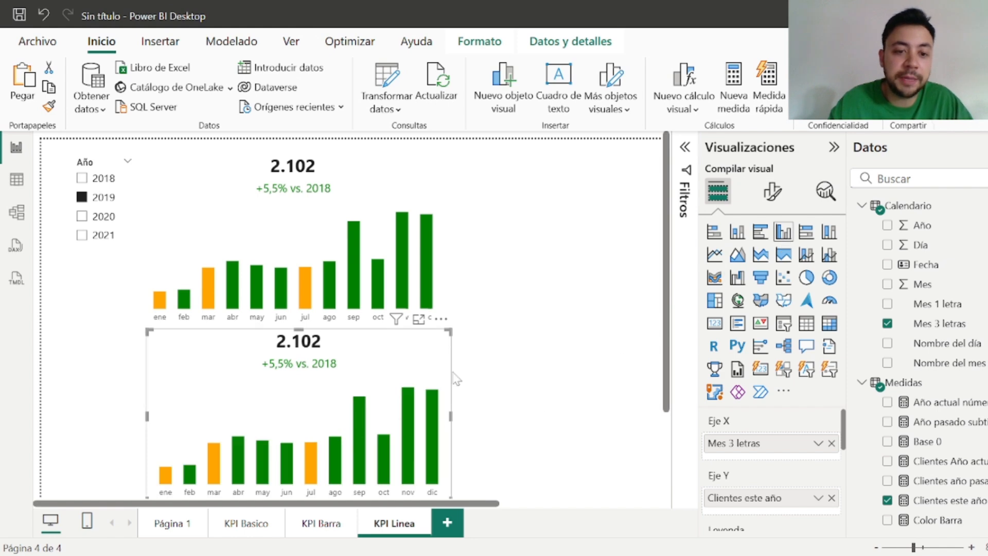
Remove the conditional color from the copied chart's columns
{"action": "left_click", "coordinate": [772, 192]}
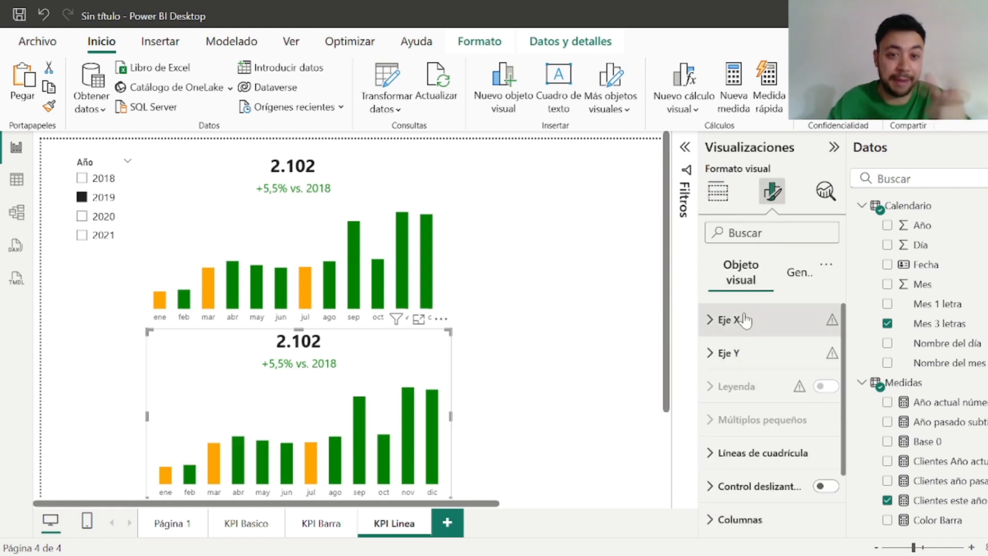
{"action": "scroll", "coordinate": [743, 364], "scroll_direction": "down", "scroll_amount": 2}
{"action": "left_click", "coordinate": [767, 447]}
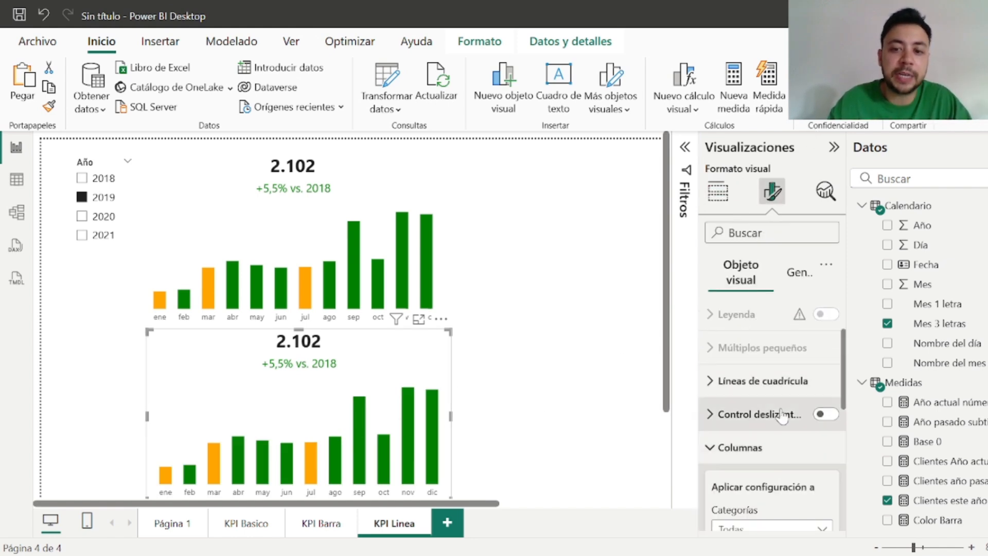
{"action": "scroll", "coordinate": [781, 416], "scroll_direction": "down", "scroll_amount": 3}
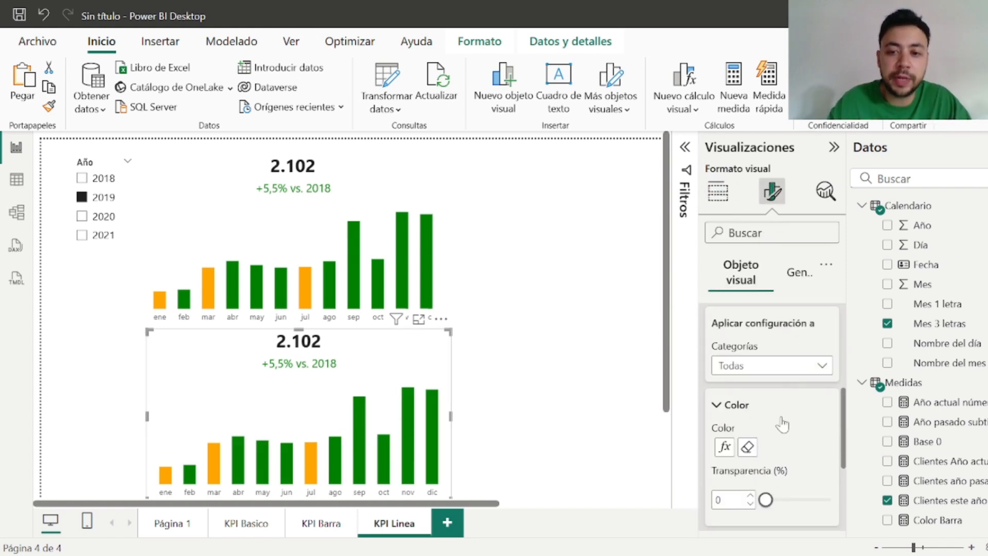
{"action": "left_click", "coordinate": [746, 447]}
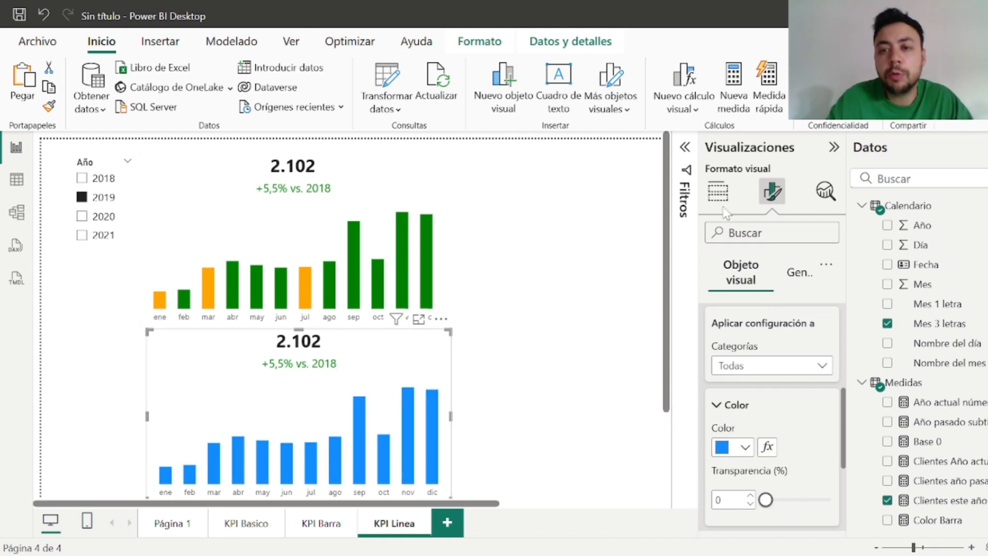
Convert the copied chart to a line chart and shift it slightly to the right below the column chart
{"action": "left_click", "coordinate": [718, 191]}
{"action": "left_click", "coordinate": [715, 254]}
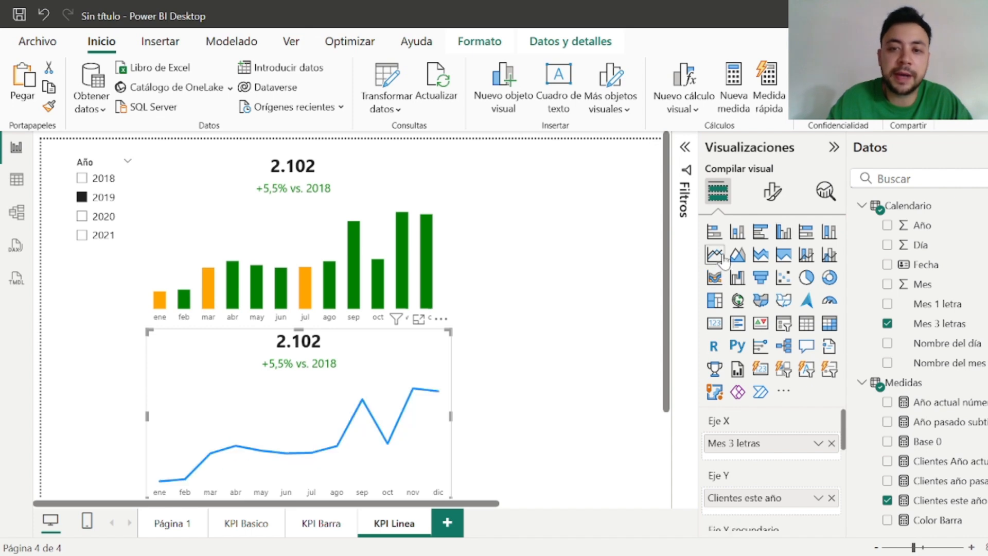
{"action": "left_click_drag", "start_coordinate": [365, 369], "coordinate": [372, 375]}
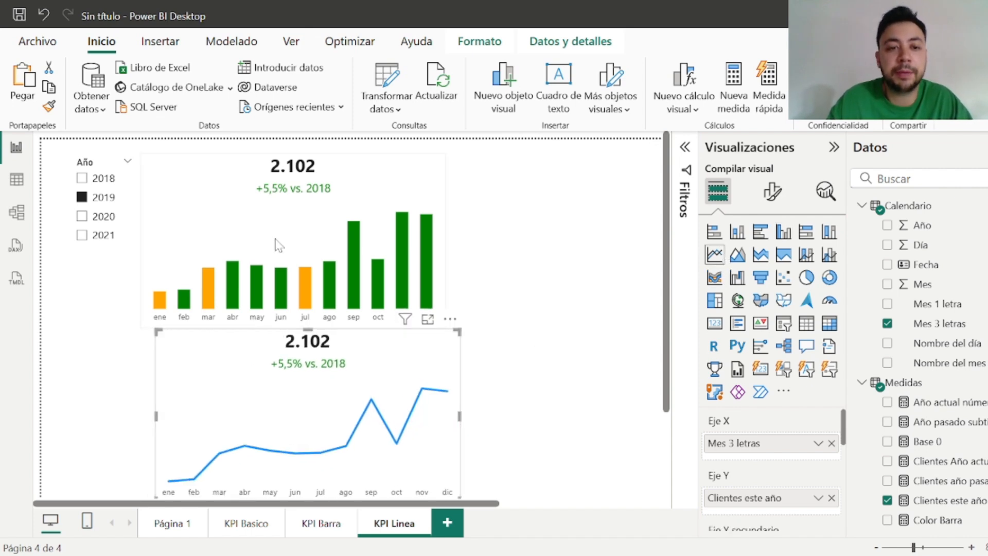
Delete the original column chart and move the line chart up into its place
{"action": "left_click", "coordinate": [300, 240]}
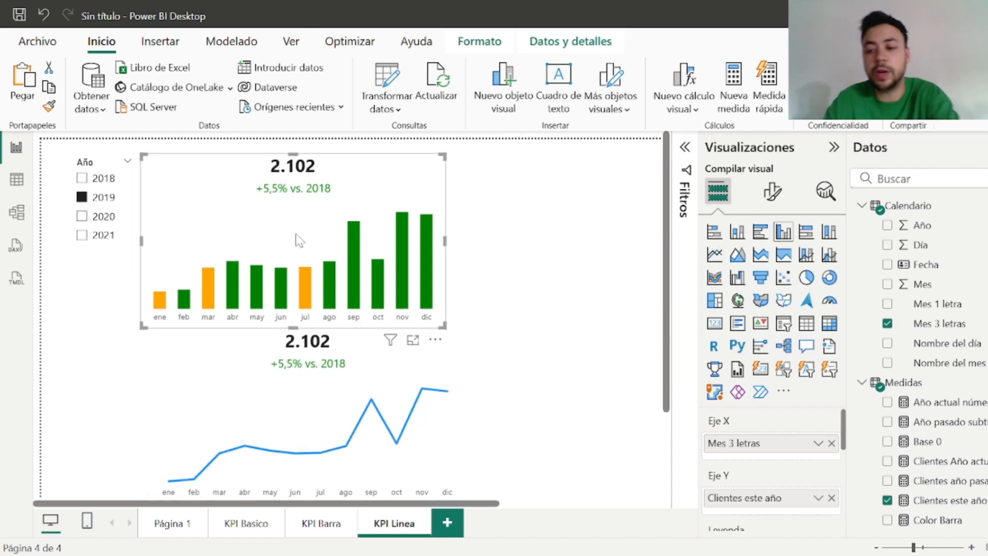
{"action": "key", "text": "Delete"}
{"action": "left_click_drag", "start_coordinate": [323, 386], "coordinate": [339, 209]}
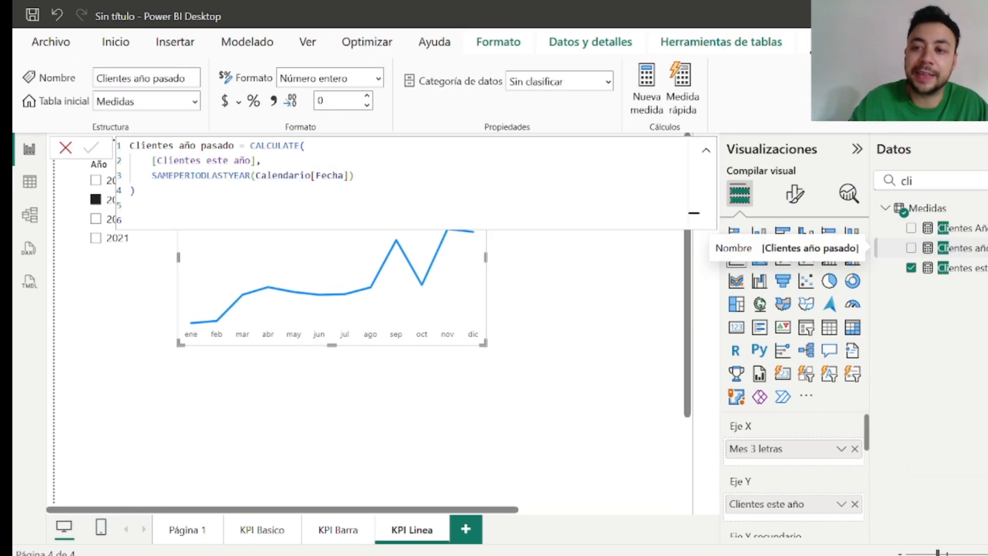
Add the Clientes año pasado measure to the line chart's Y axis, collapse the formula editor and nudge the chart right
{"action": "left_click_drag", "start_coordinate": [957, 247], "coordinate": [795, 525]}
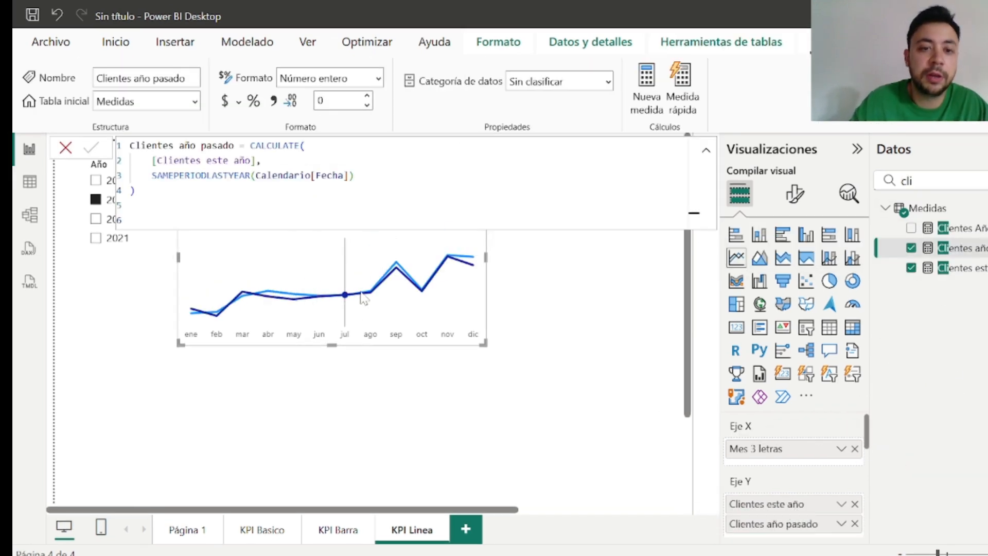
{"action": "left_click", "coordinate": [707, 153]}
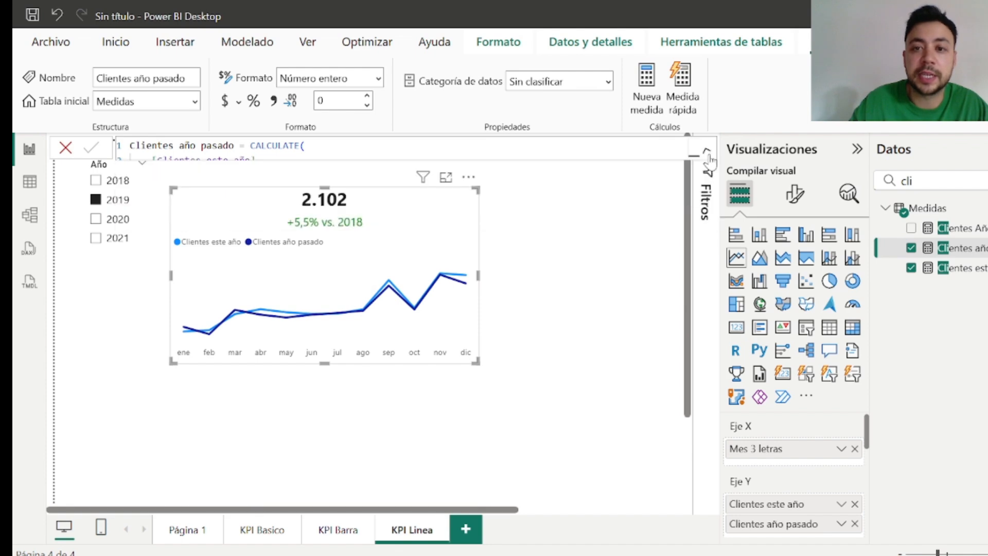
{"action": "left_click", "coordinate": [591, 262]}
{"action": "left_click_drag", "start_coordinate": [402, 249], "coordinate": [423, 250]}
Enable area shading on the line chart and turn it off for the Clientes este año series
{"action": "left_click", "coordinate": [795, 194]}
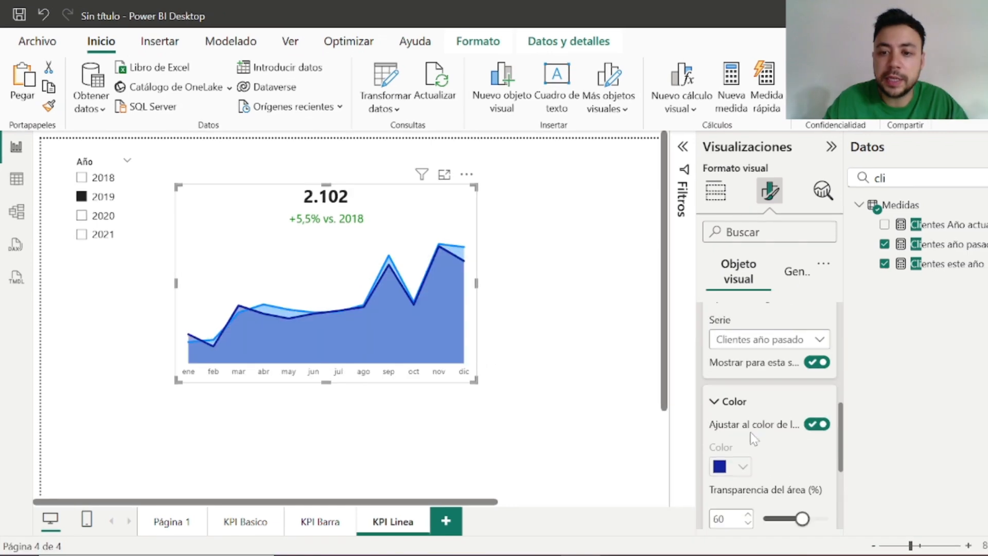
{"action": "left_click", "coordinate": [781, 349]}
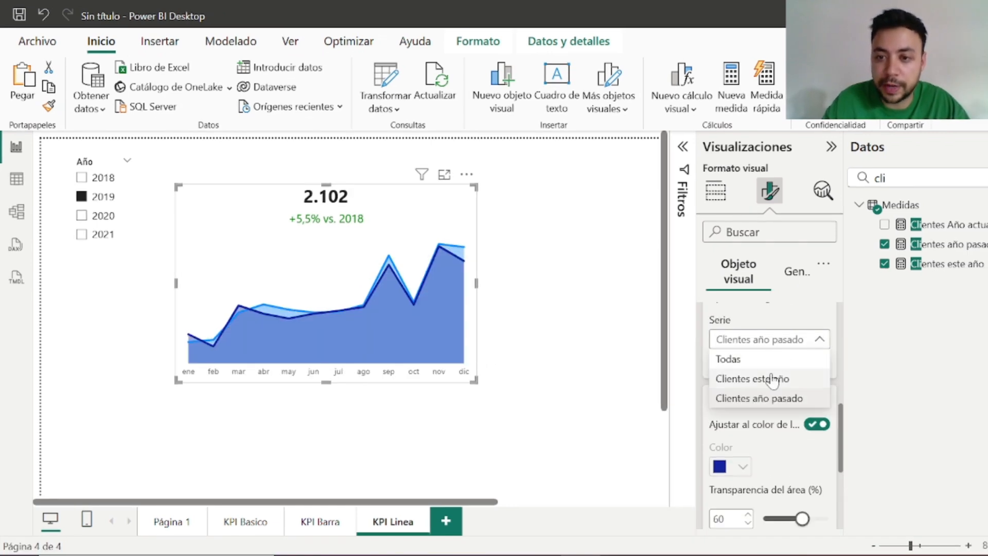
{"action": "left_click", "coordinate": [772, 380]}
{"action": "left_click", "coordinate": [818, 363]}
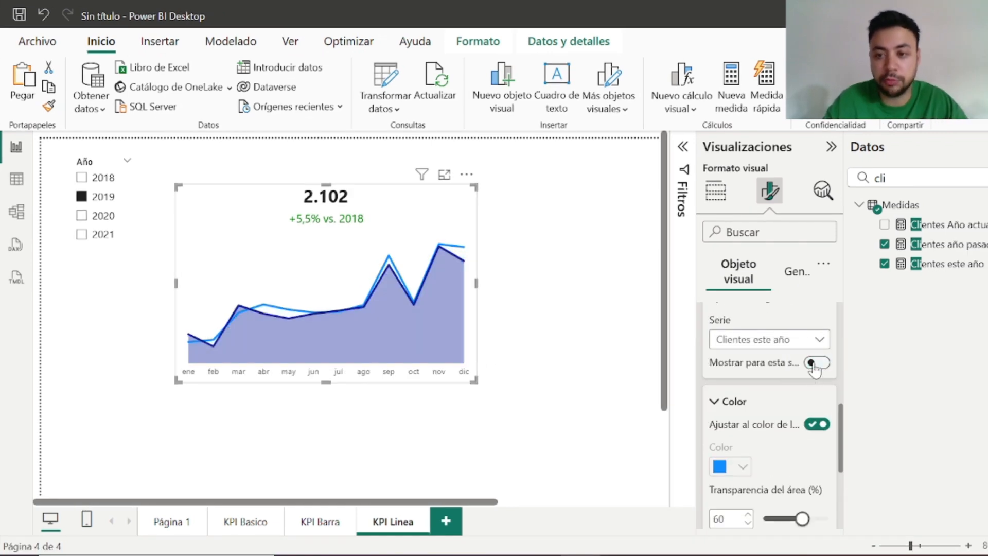
Set the Clientes año pasado line color to dark gray
{"action": "scroll", "coordinate": [787, 368], "scroll_direction": "up", "scroll_amount": 1}
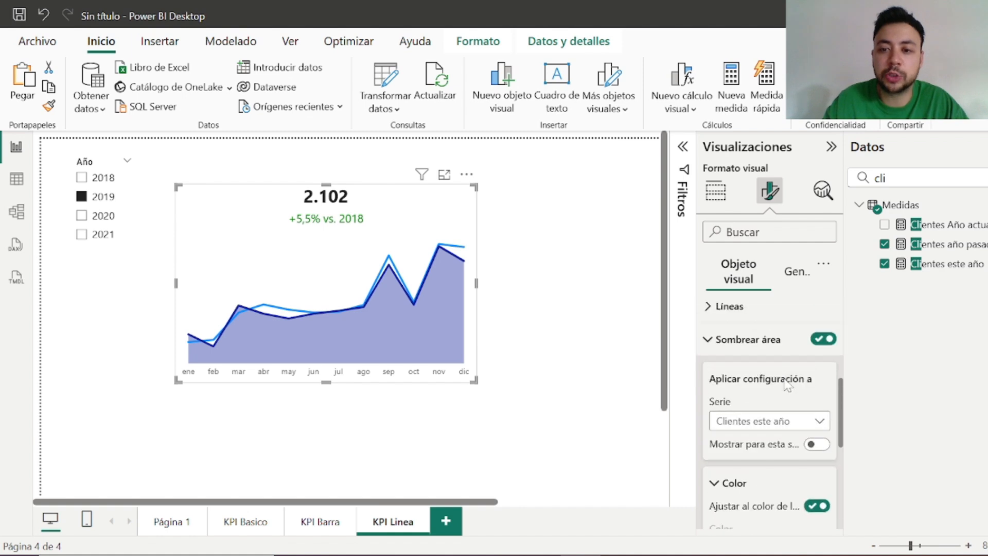
{"action": "left_click", "coordinate": [764, 347]}
{"action": "left_click", "coordinate": [770, 354]}
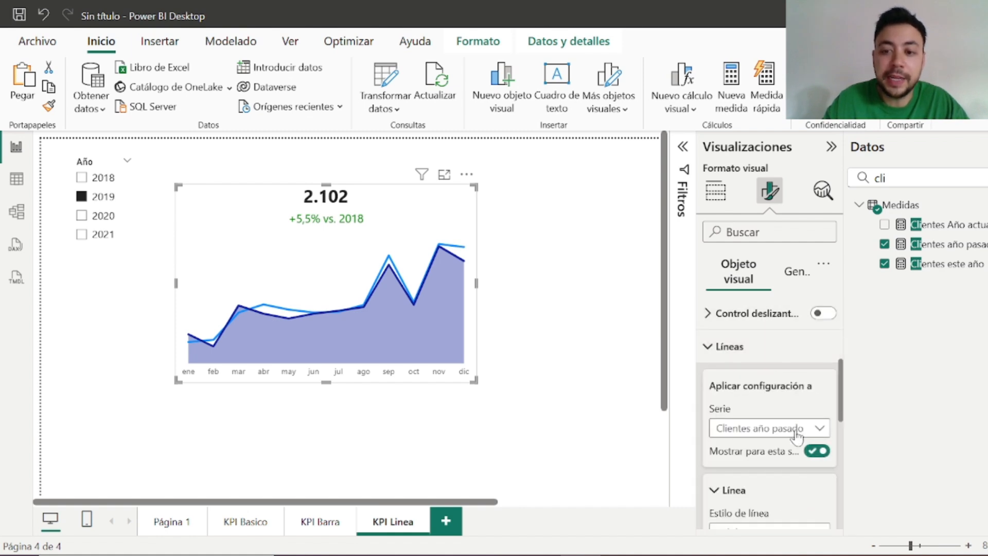
{"action": "left_click", "coordinate": [796, 431]}
{"action": "left_click", "coordinate": [797, 431]}
{"action": "scroll", "coordinate": [799, 446], "scroll_direction": "down", "scroll_amount": 3}
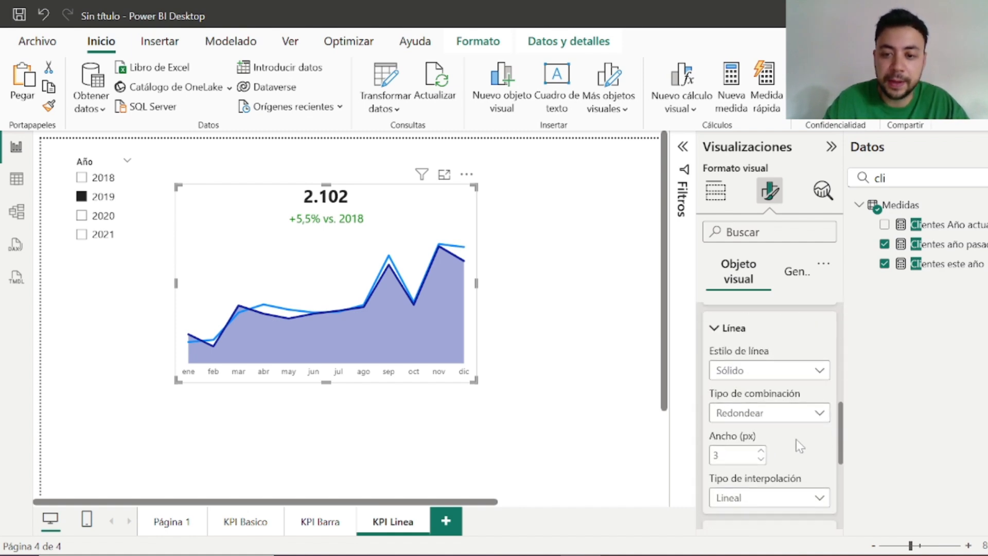
{"action": "scroll", "coordinate": [768, 458], "scroll_direction": "down", "scroll_amount": 2}
{"action": "left_click", "coordinate": [763, 456]}
{"action": "scroll", "coordinate": [764, 459], "scroll_direction": "down", "scroll_amount": 3}
{"action": "left_click", "coordinate": [731, 333]}
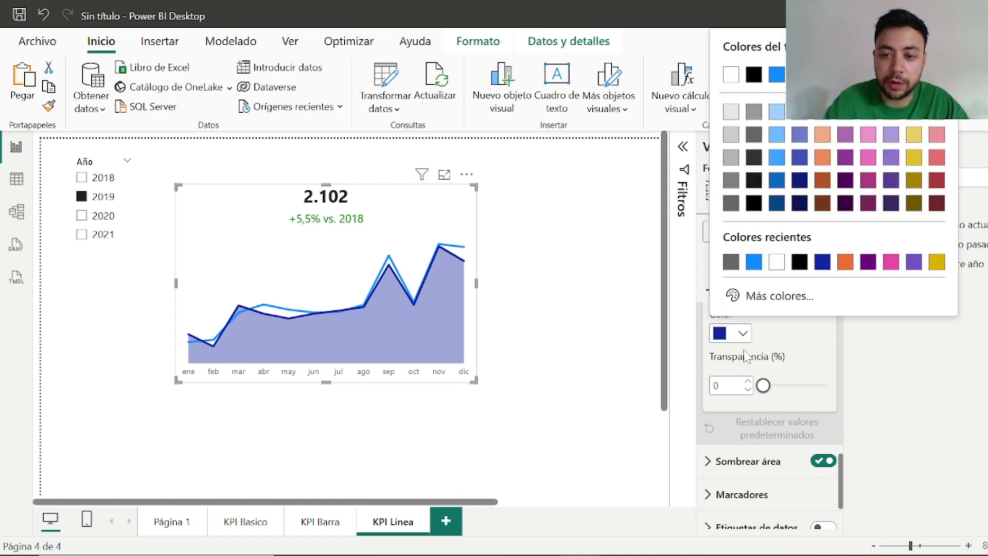
{"action": "left_click", "coordinate": [733, 260]}
{"action": "scroll", "coordinate": [726, 412], "scroll_direction": "up", "scroll_amount": 8}
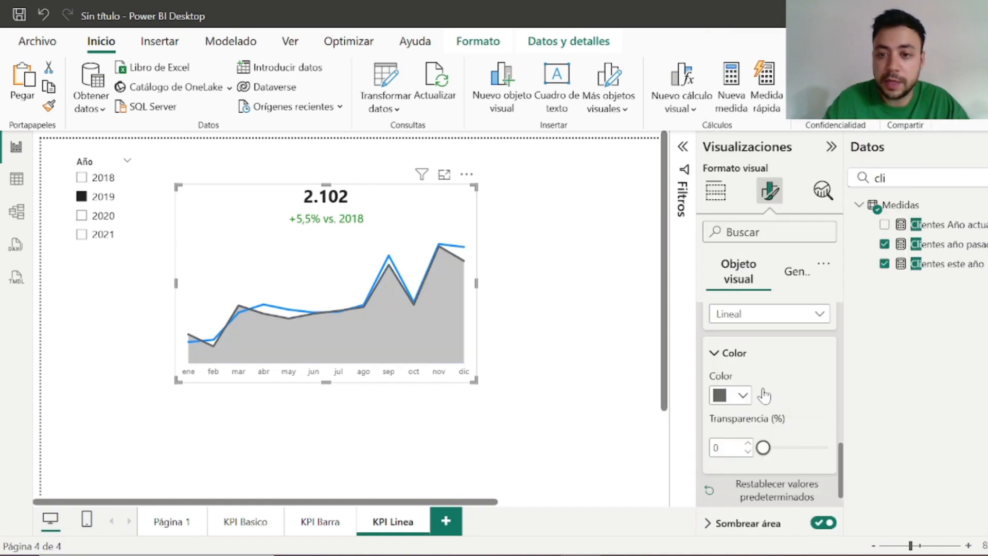
Stop the Clientes año pasado shading from matching the line color, choose its own fill color and increase the area transparency
{"action": "left_click", "coordinate": [731, 433]}
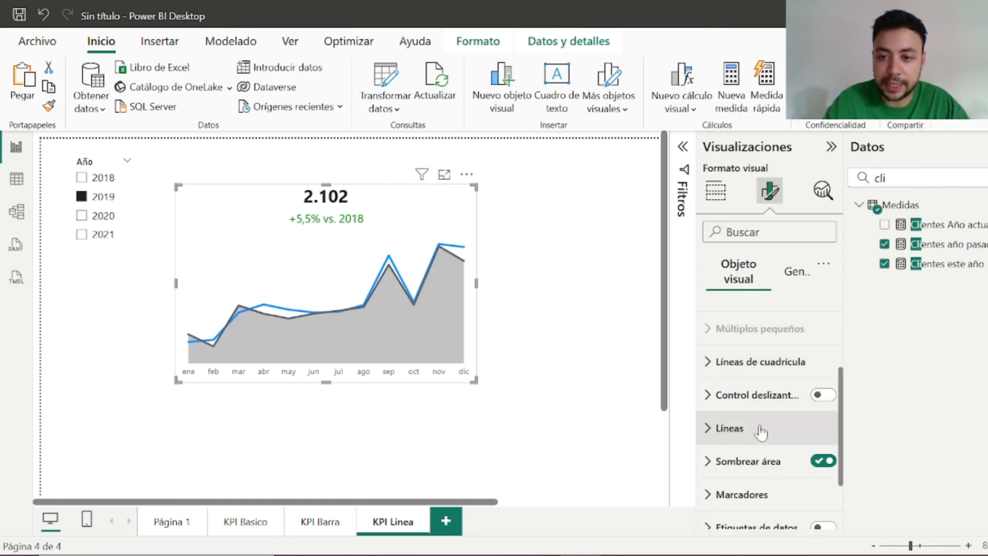
{"action": "scroll", "coordinate": [746, 391], "scroll_direction": "down", "scroll_amount": 2}
{"action": "left_click", "coordinate": [766, 350]}
{"action": "scroll", "coordinate": [767, 354], "scroll_direction": "down", "scroll_amount": 2}
{"action": "scroll", "coordinate": [767, 356], "scroll_direction": "up", "scroll_amount": 3}
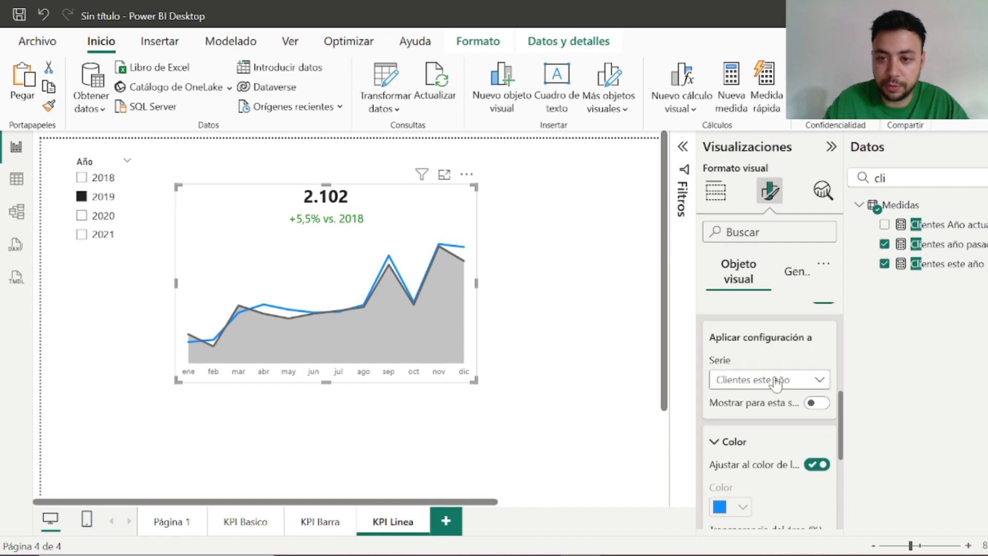
{"action": "left_click", "coordinate": [776, 379]}
{"action": "left_click", "coordinate": [783, 436]}
{"action": "scroll", "coordinate": [787, 448], "scroll_direction": "down", "scroll_amount": 3}
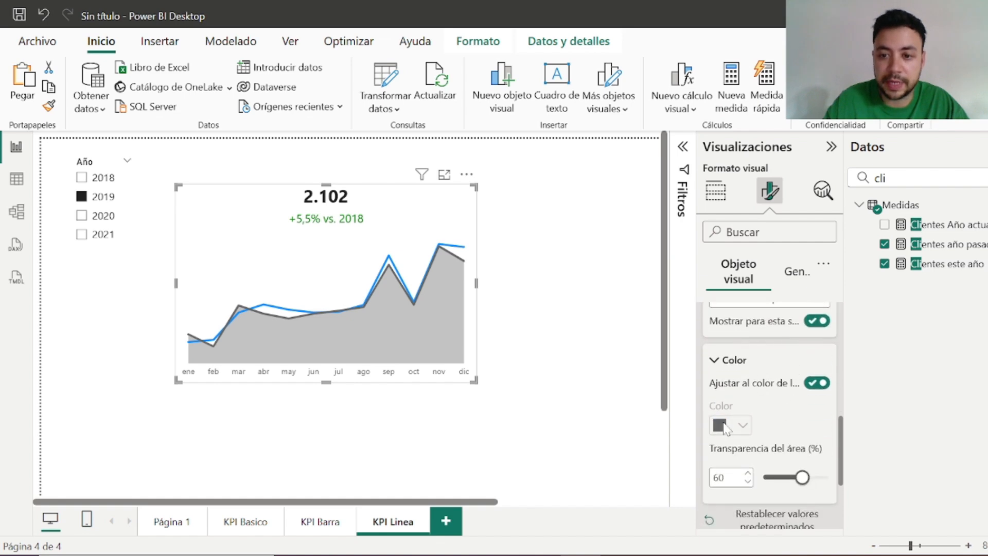
{"action": "left_click", "coordinate": [817, 383]}
{"action": "left_click", "coordinate": [731, 426]}
{"action": "left_click", "coordinate": [731, 353]}
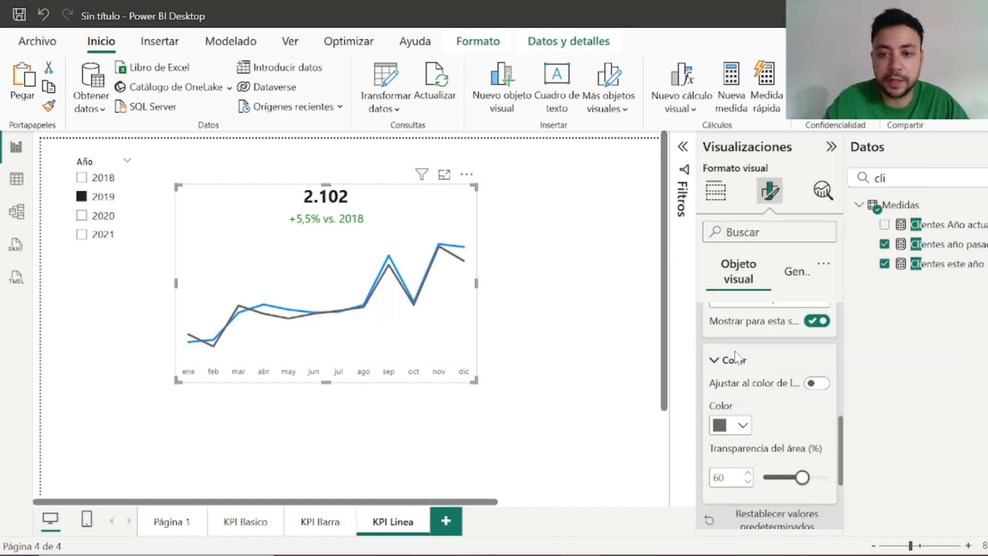
{"action": "left_click_drag", "start_coordinate": [802, 477], "coordinate": [822, 478]}
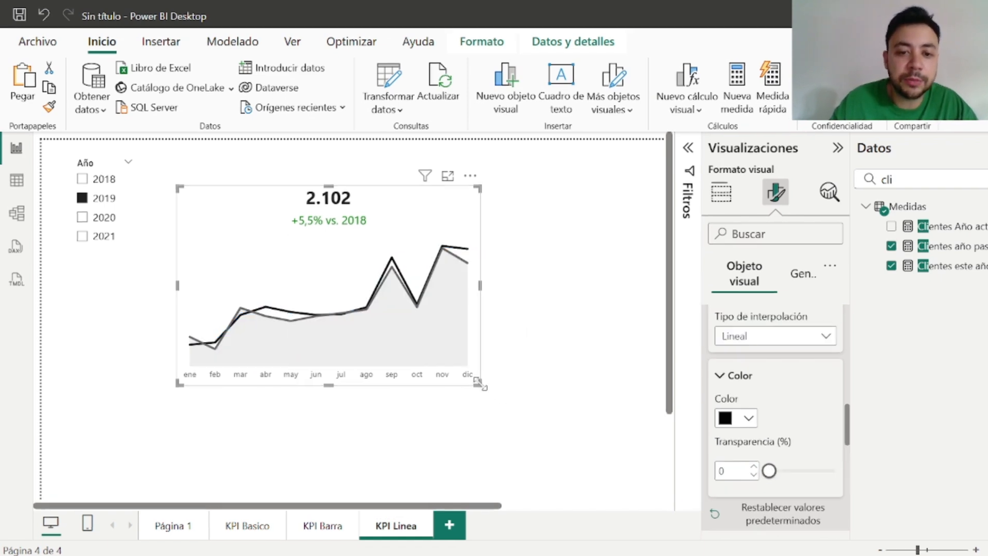
Widen the line chart, reduce its height slightly and move it up on the page
{"action": "left_click_drag", "start_coordinate": [479, 385], "coordinate": [522, 376]}
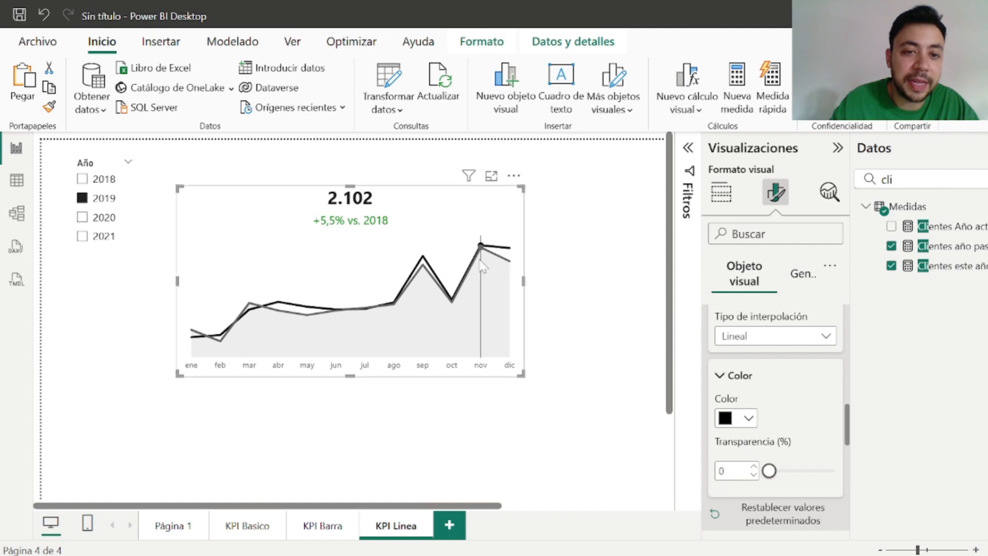
{"action": "left_click_drag", "start_coordinate": [483, 265], "coordinate": [442, 204]}
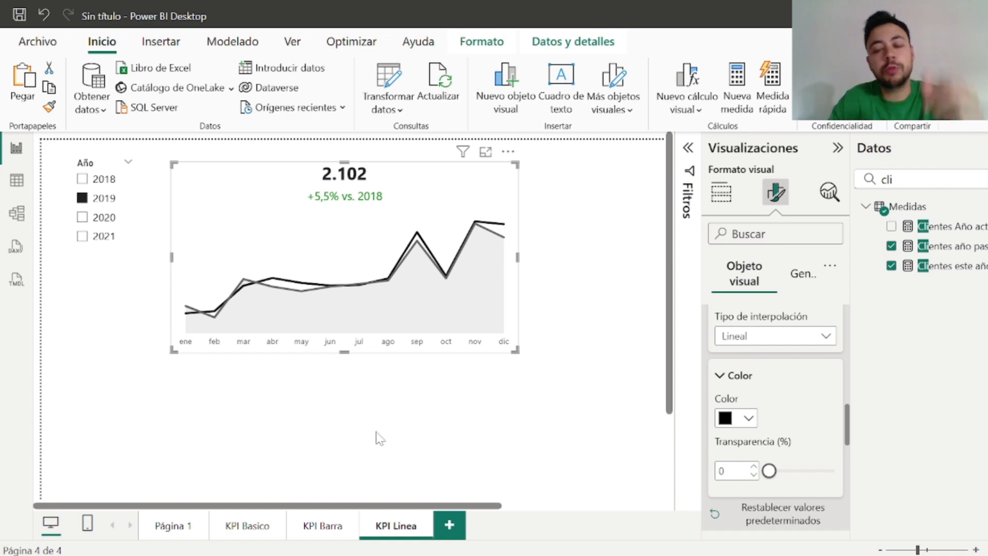
Copy the column chart from KPI Barra to a new page alongside the Año slicer and adjust its position
{"action": "left_click", "coordinate": [323, 526]}
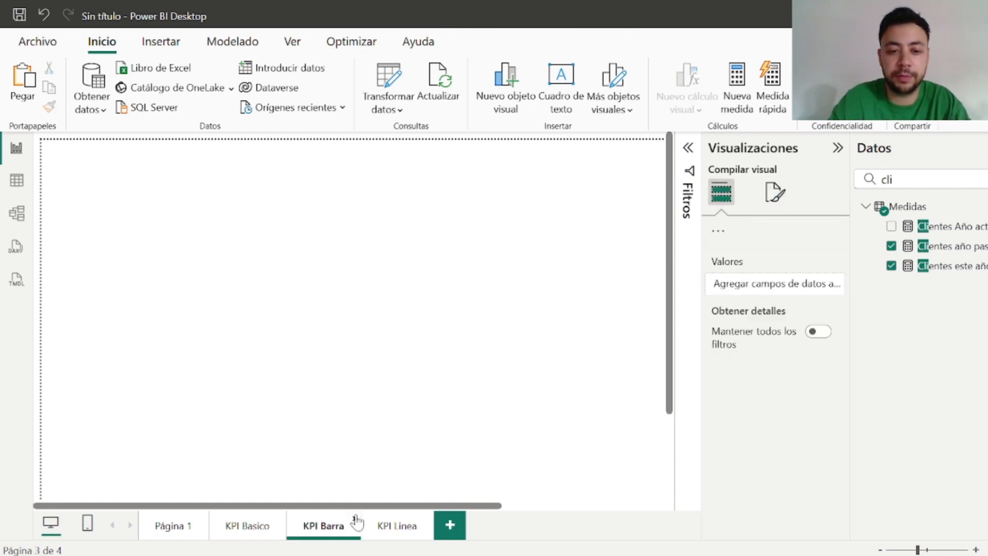
{"action": "left_click", "coordinate": [319, 228]}
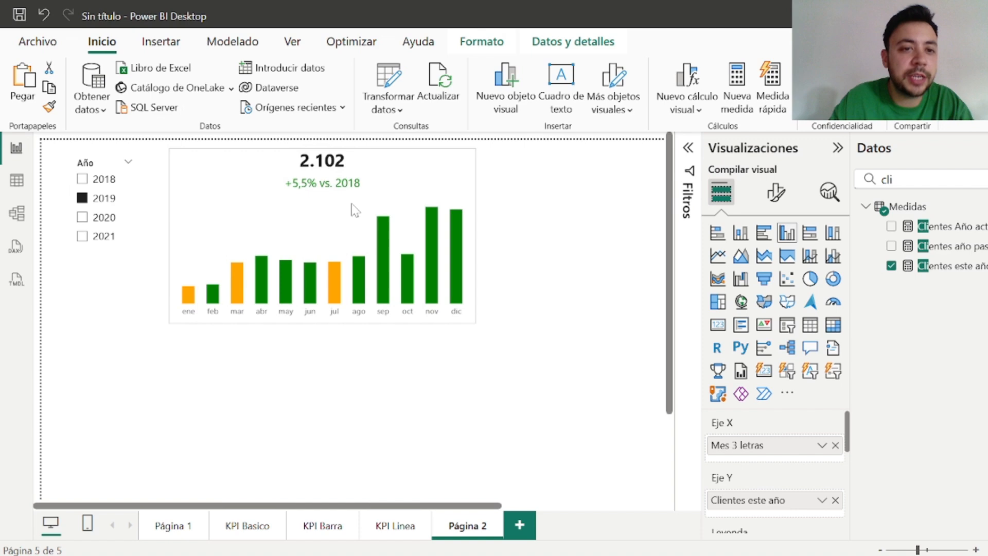
{"action": "left_click_drag", "start_coordinate": [352, 204], "coordinate": [350, 200]}
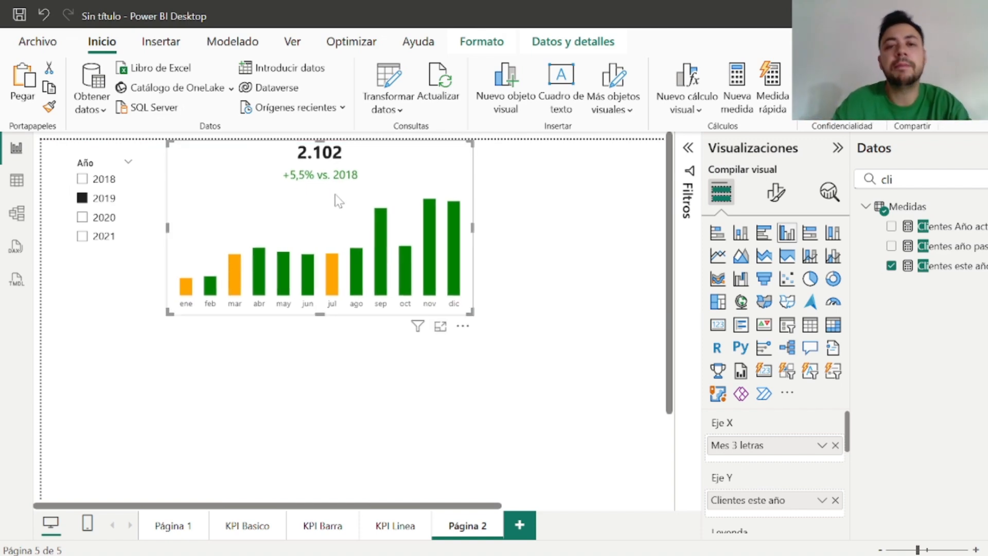
{"action": "mouse_move", "coordinate": [338, 203]}
{"action": "left_mouse_down"}
{"action": "mouse_move", "coordinate": [338, 215]}
{"action": "mouse_move", "coordinate": [334, 206]}
{"action": "left_mouse_up"}
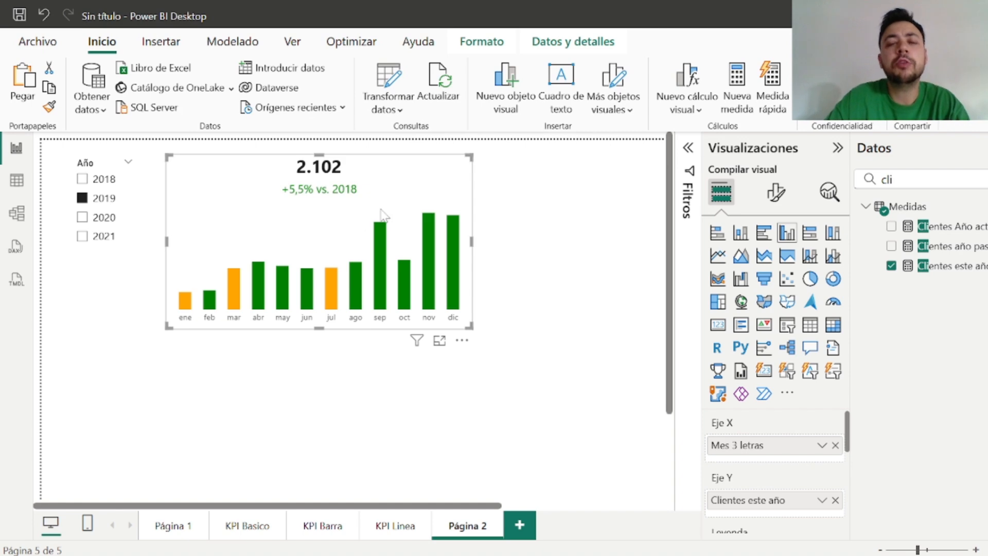
Search the fields for "cate" and add Category to the column chart's small multiples
{"action": "double_click", "coordinate": [960, 179]}
{"action": "key", "text": "BackSpace"}
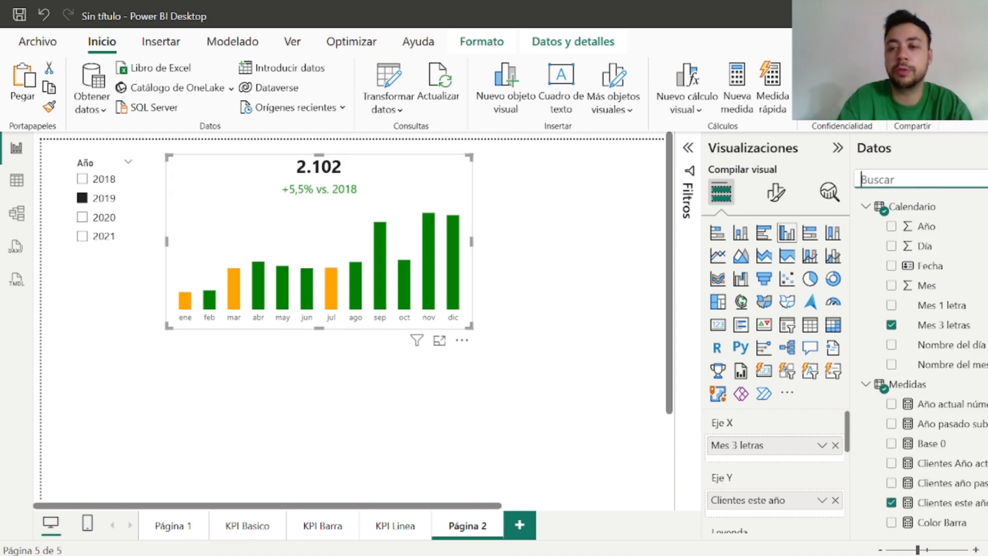
{"action": "type", "text": "cate"}
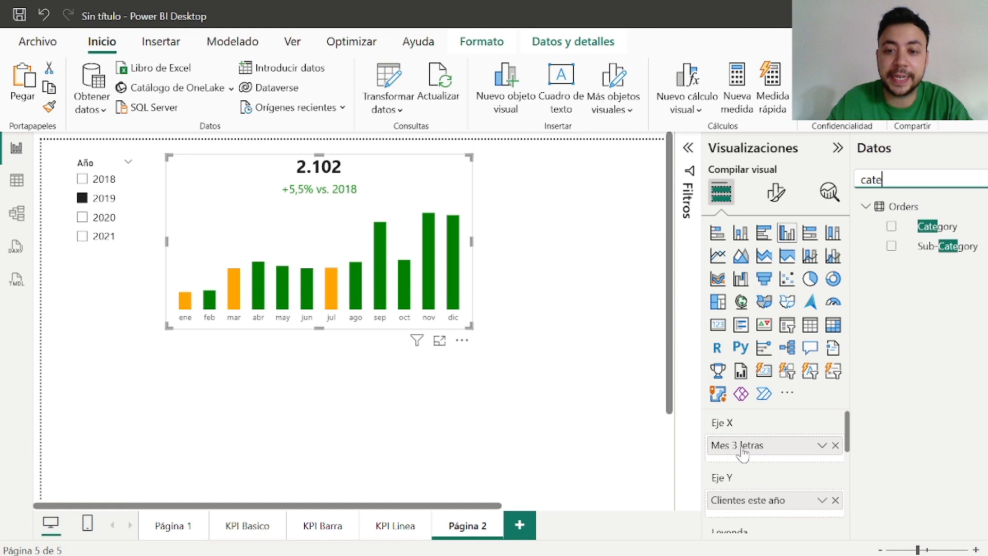
{"action": "scroll", "coordinate": [743, 451], "scroll_direction": "down", "scroll_amount": 4}
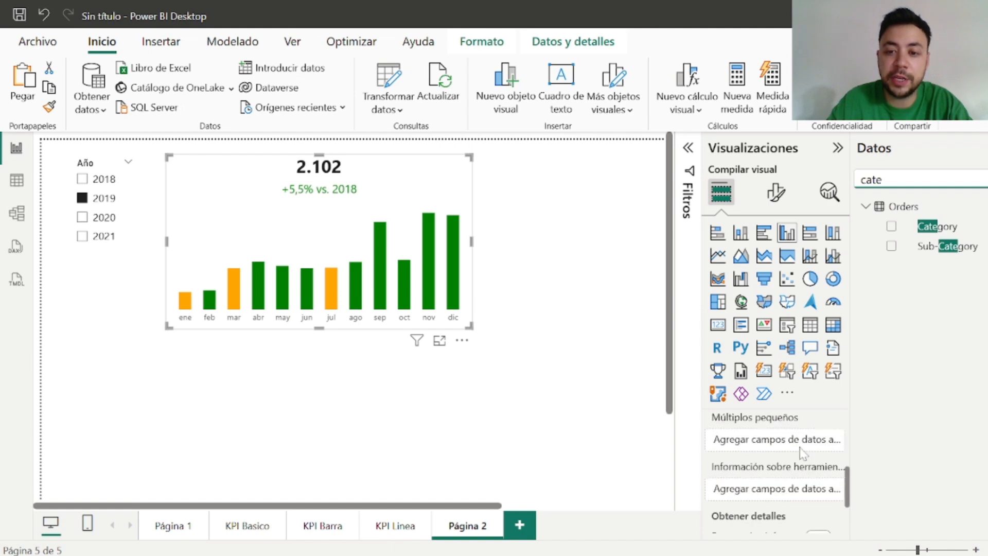
{"action": "scroll", "coordinate": [743, 452], "scroll_direction": "up", "scroll_amount": 3}
{"action": "scroll", "coordinate": [741, 437], "scroll_direction": "down", "scroll_amount": 3}
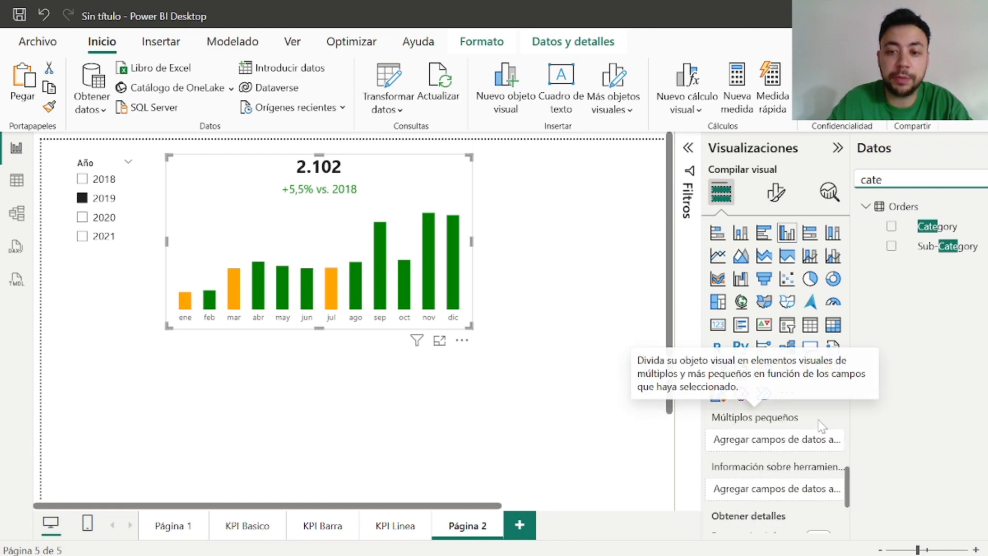
{"action": "left_click_drag", "start_coordinate": [972, 226], "coordinate": [772, 443]}
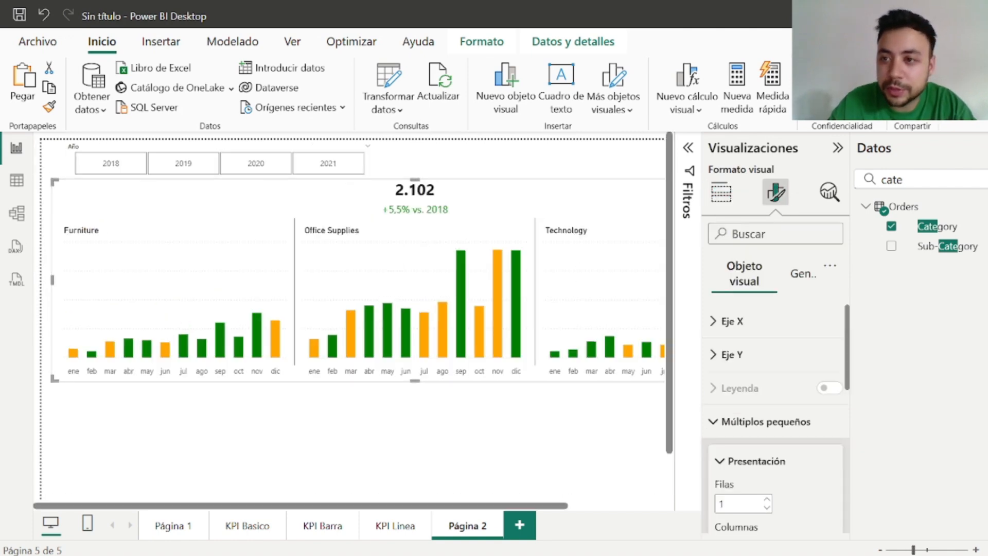
Collapse the Datos and Visualizaciones panes and shift the small multiples chart slightly to the left
{"action": "left_click", "coordinate": [987, 148]}
{"action": "left_click", "coordinate": [987, 147]}
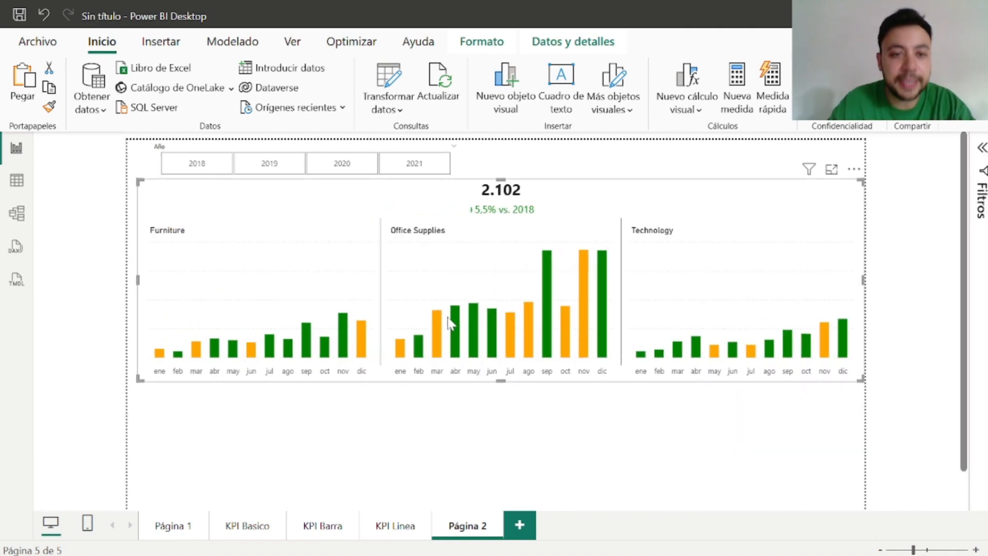
{"action": "left_click_drag", "start_coordinate": [446, 235], "coordinate": [441, 235]}
Filter the page by 2019, switch the year to 2020 and return to 2019
{"action": "left_click", "coordinate": [273, 166]}
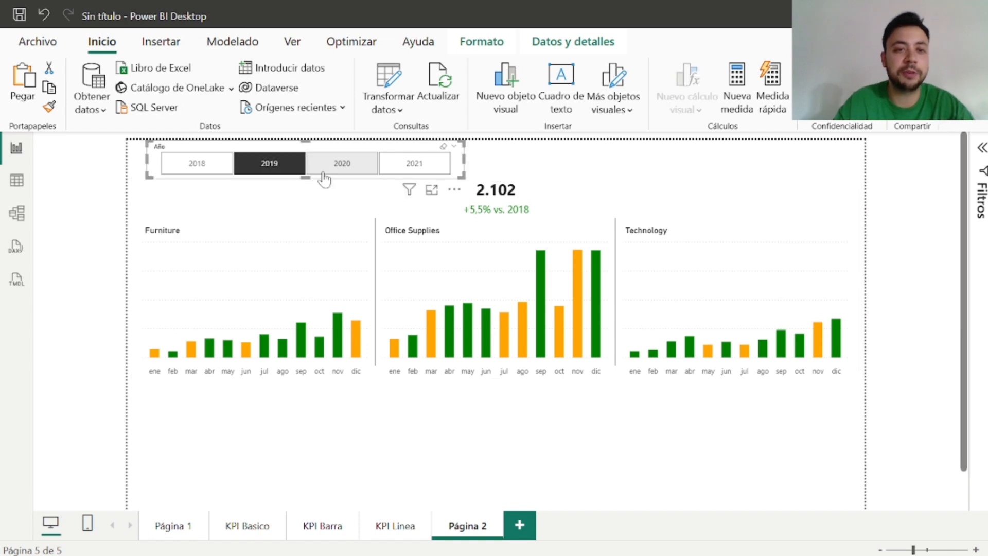
{"action": "left_click", "coordinate": [341, 165]}
{"action": "left_click", "coordinate": [265, 170]}
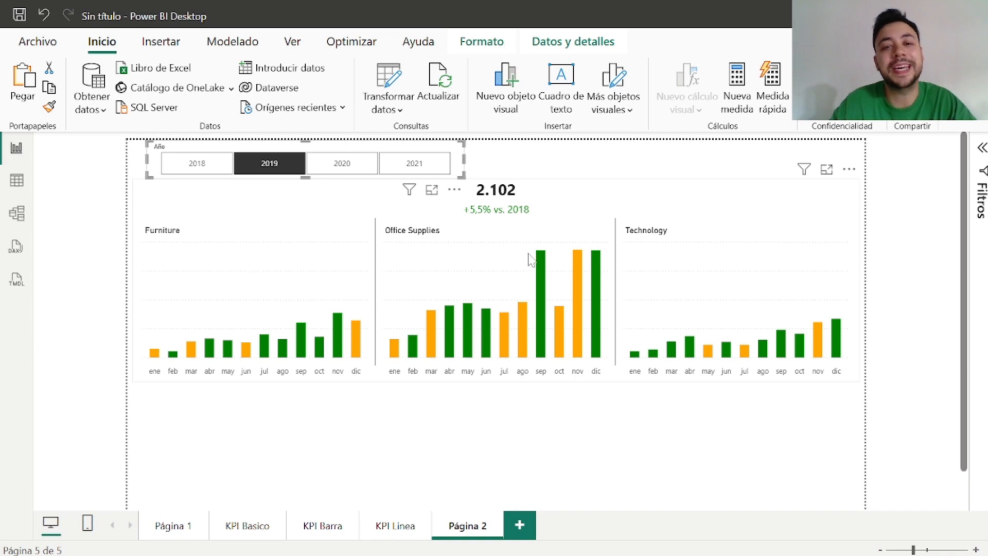
Reduce the small multiples chart's height and place a duplicate of it directly below
{"action": "left_click", "coordinate": [784, 273]}
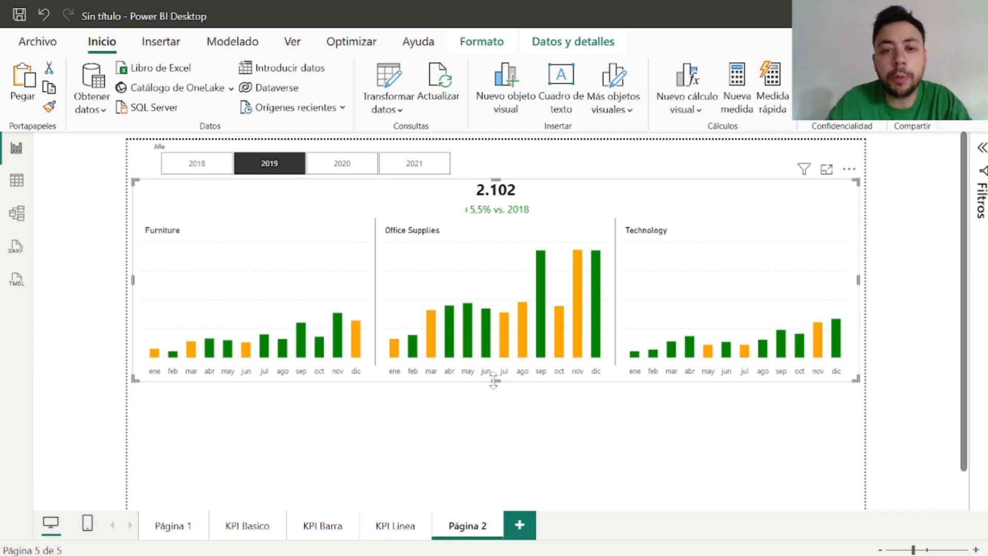
{"action": "left_click_drag", "start_coordinate": [495, 382], "coordinate": [495, 333]}
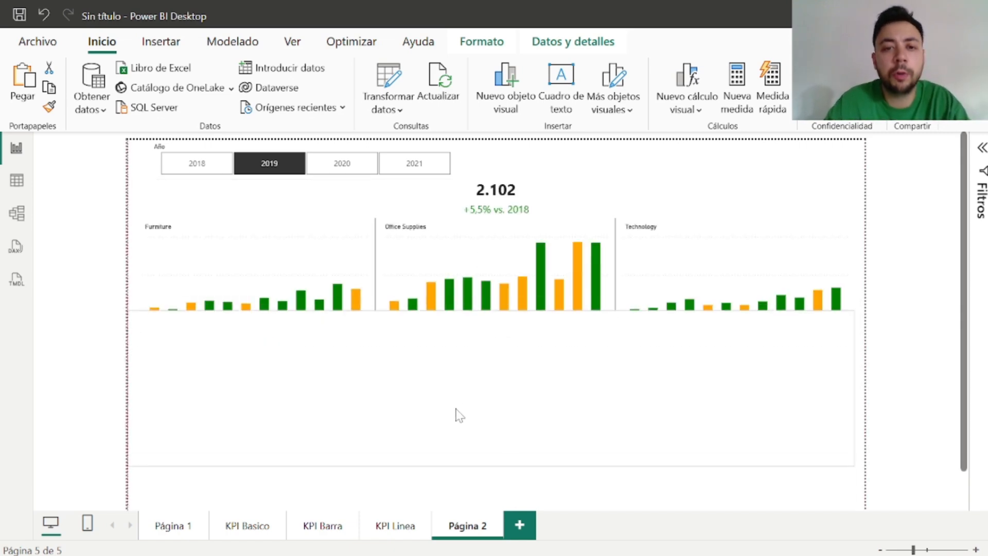
{"action": "key", "text": "ctrl+v"}
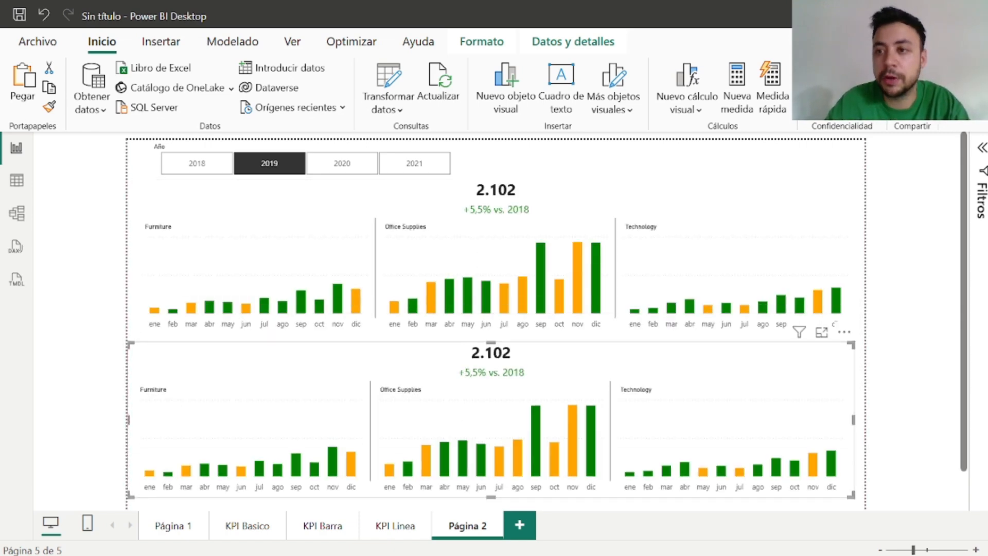
Search the fields for "seg" and replace Category with Segment in the lower column chart's small multiples
{"action": "left_click", "coordinate": [987, 178]}
{"action": "double_click", "coordinate": [872, 179]}
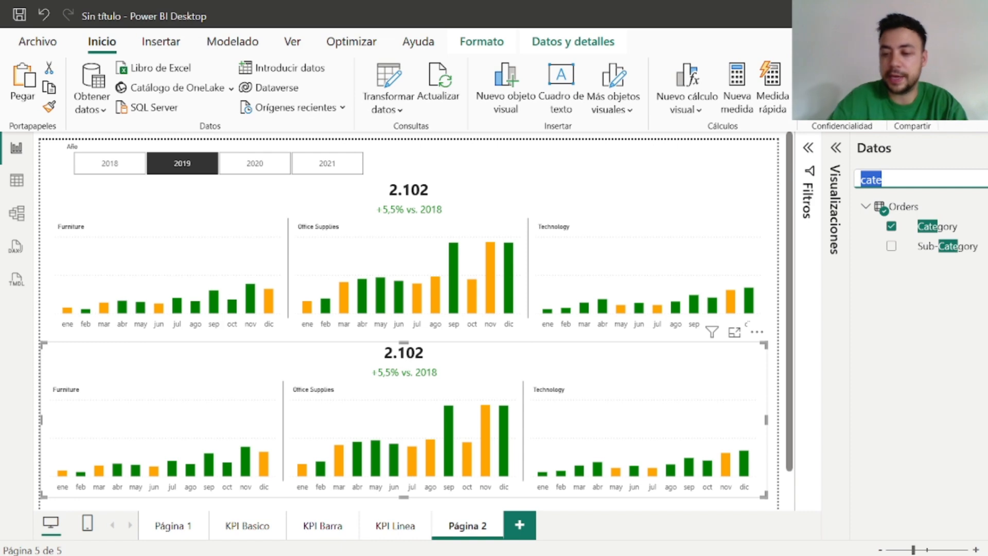
{"action": "key", "text": "BackSpace"}
{"action": "type", "text": "seg"}
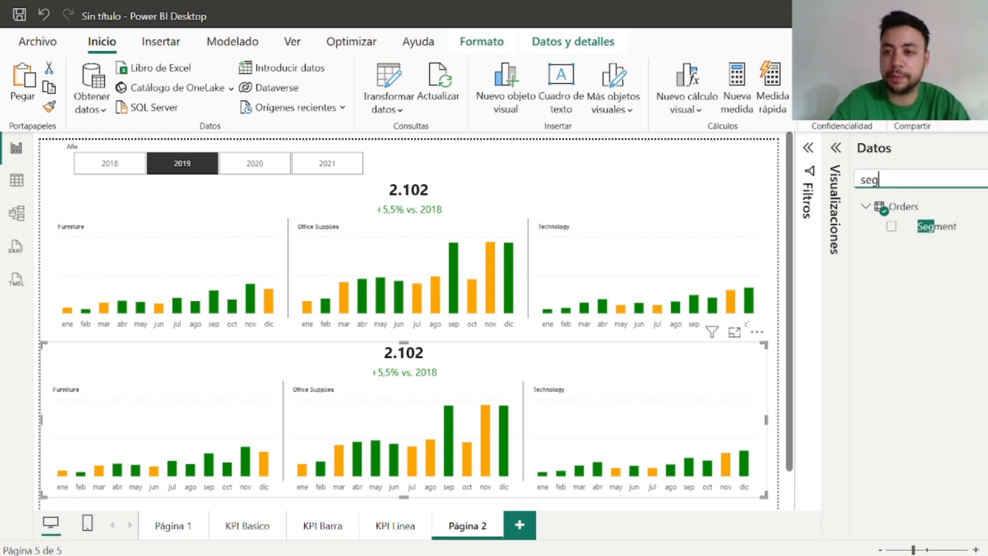
{"action": "left_click", "coordinate": [836, 148]}
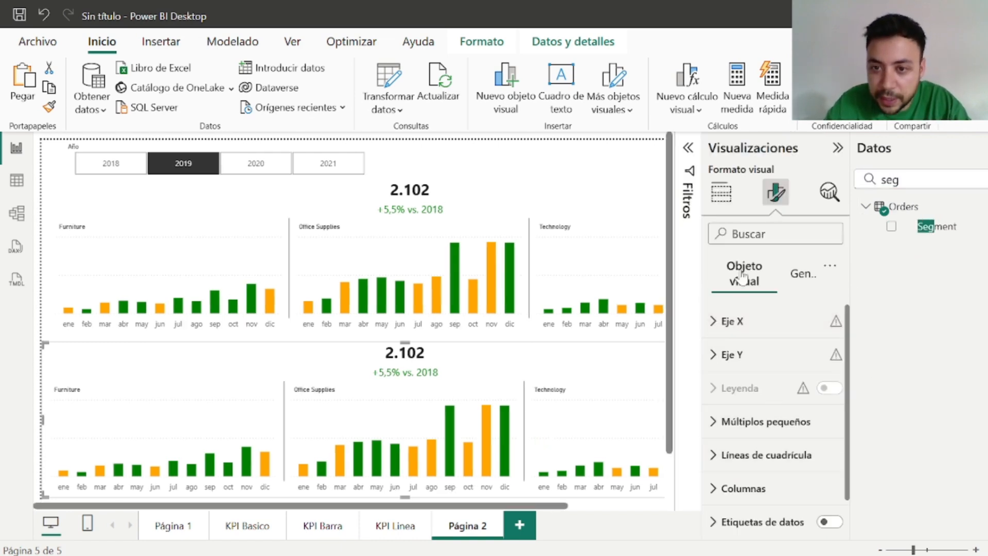
{"action": "left_click", "coordinate": [723, 211]}
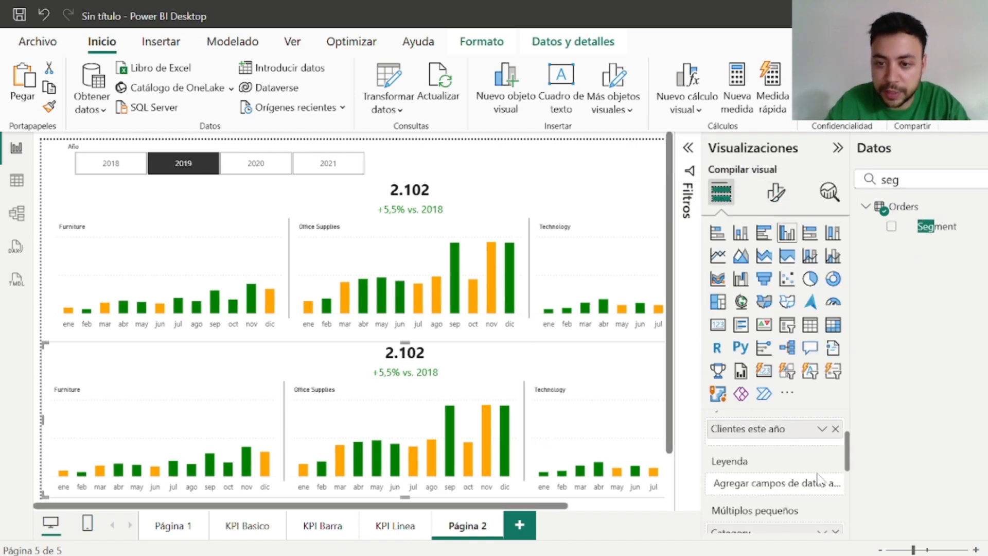
{"action": "left_click", "coordinate": [836, 522]}
{"action": "left_click_drag", "start_coordinate": [938, 227], "coordinate": [763, 523]}
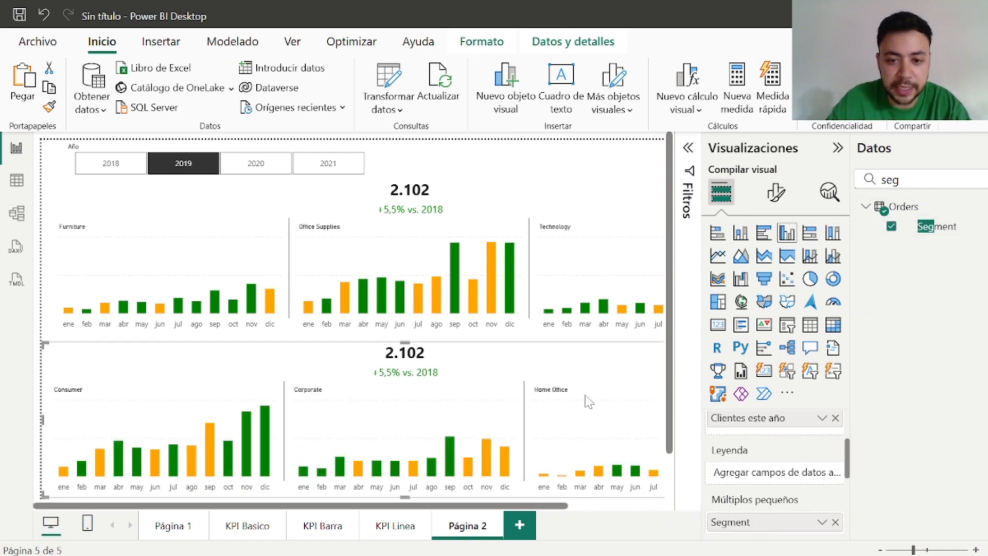
Collapse the Visualizaciones and Datos panes and deselect the lower chart
{"action": "left_click", "coordinate": [838, 146]}
{"action": "left_click", "coordinate": [986, 146]}
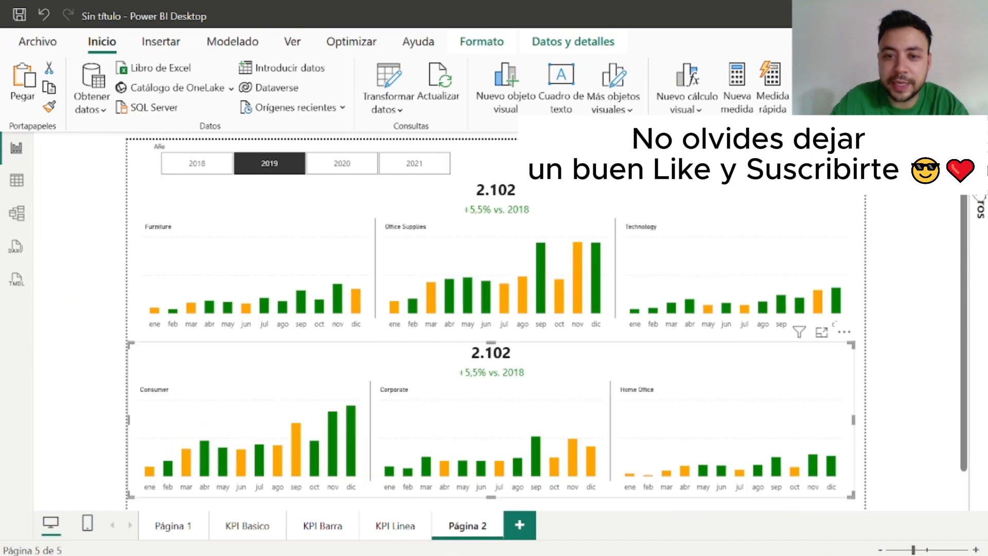
{"action": "left_click", "coordinate": [140, 177]}
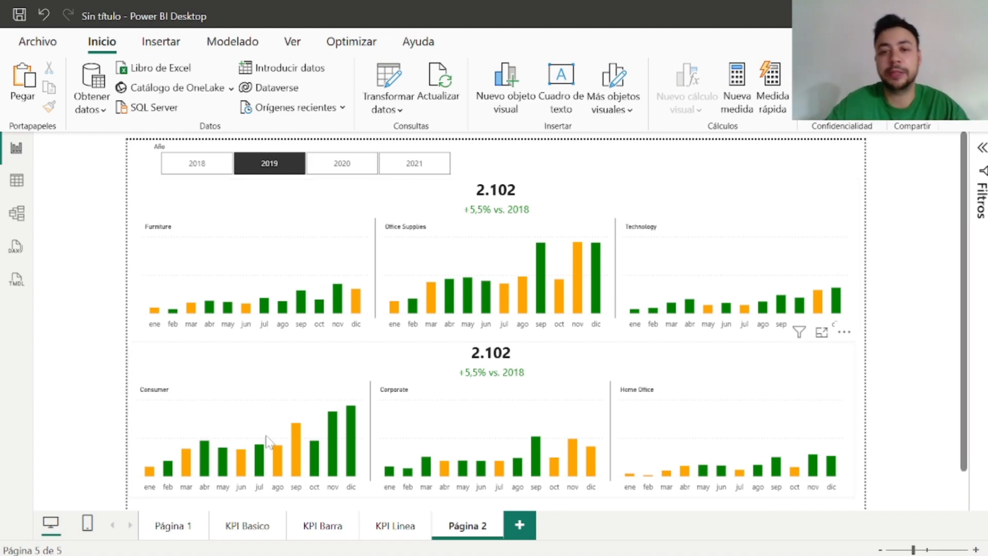
Switch the page's year filter between 2019, 2020 and 2021 to compare both charts, finishing on 2020
{"action": "left_click", "coordinate": [342, 165]}
{"action": "left_click", "coordinate": [407, 165]}
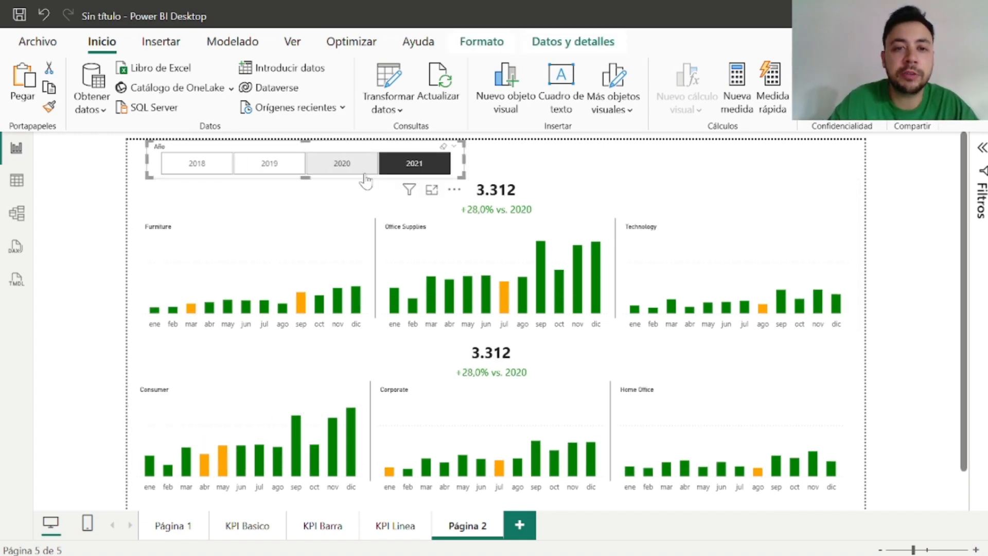
{"action": "left_click", "coordinate": [360, 167]}
{"action": "left_click", "coordinate": [270, 164]}
{"action": "left_click", "coordinate": [340, 165]}
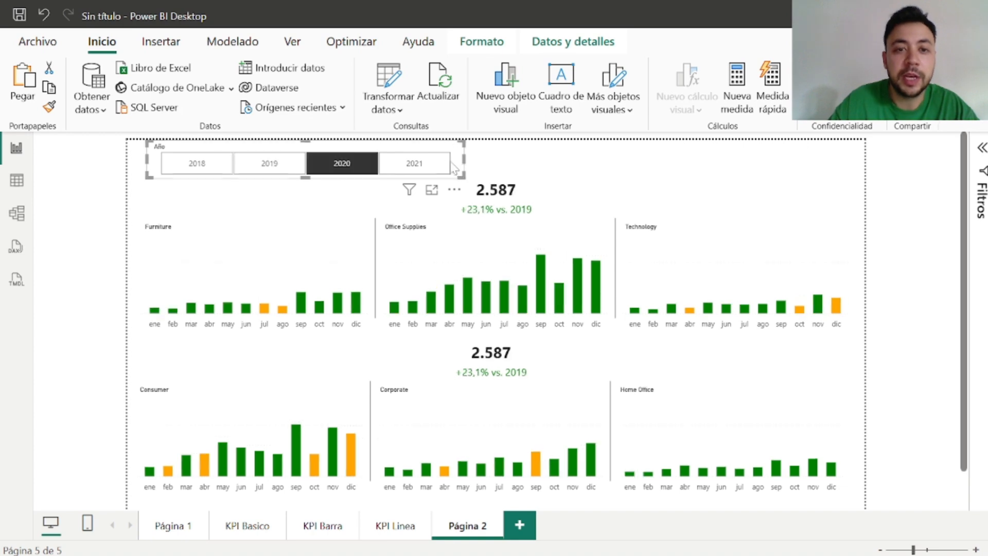
{"action": "left_click", "coordinate": [443, 165]}
{"action": "left_click", "coordinate": [342, 173]}
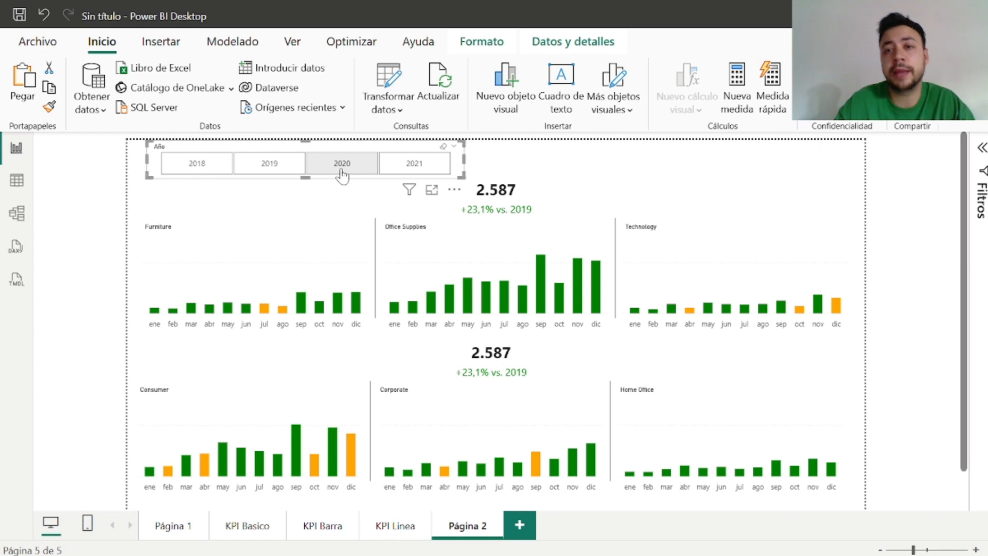
{"action": "left_click", "coordinate": [342, 169]}
Examine the relationship between the Orders and Calendario tables in the data model and return to the report
{"action": "left_click", "coordinate": [17, 212]}
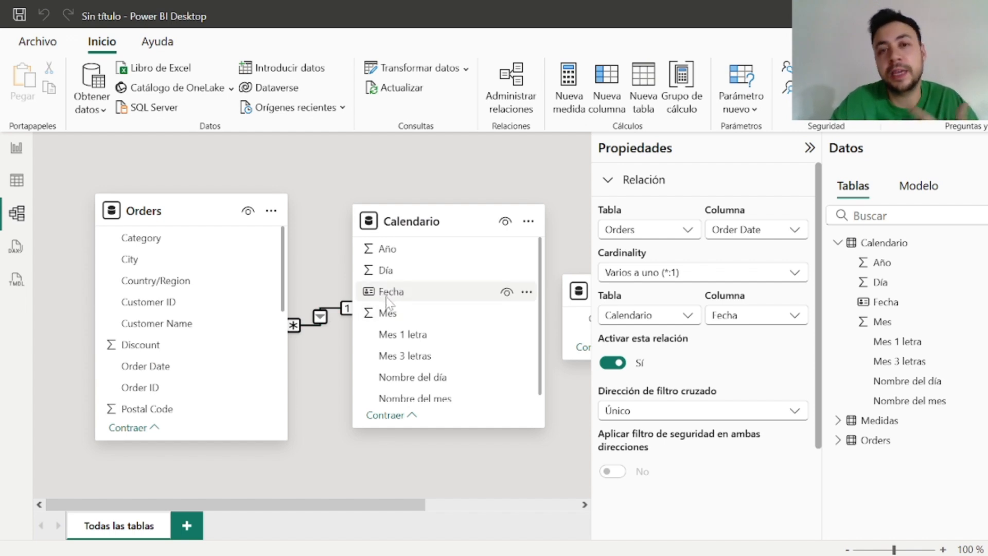
{"action": "left_click", "coordinate": [16, 148]}
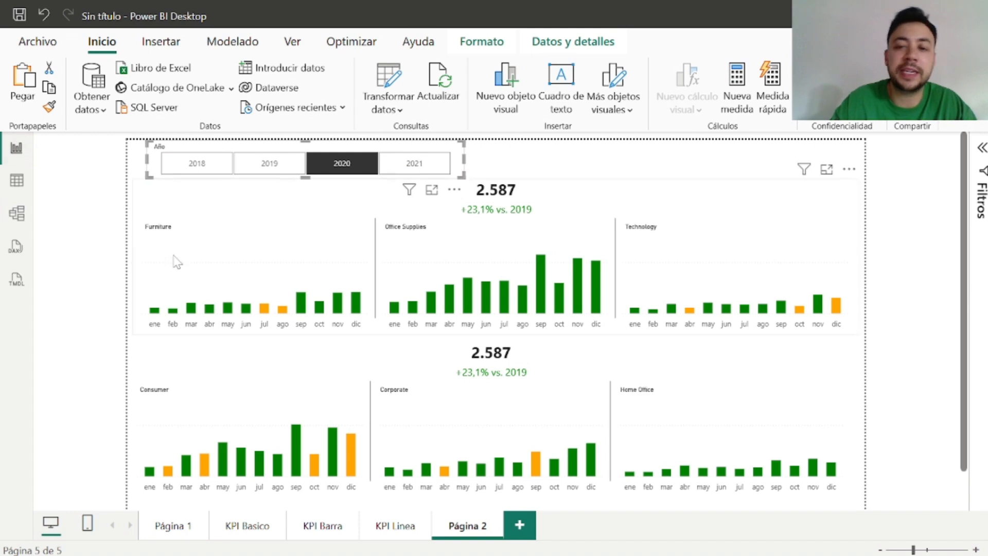